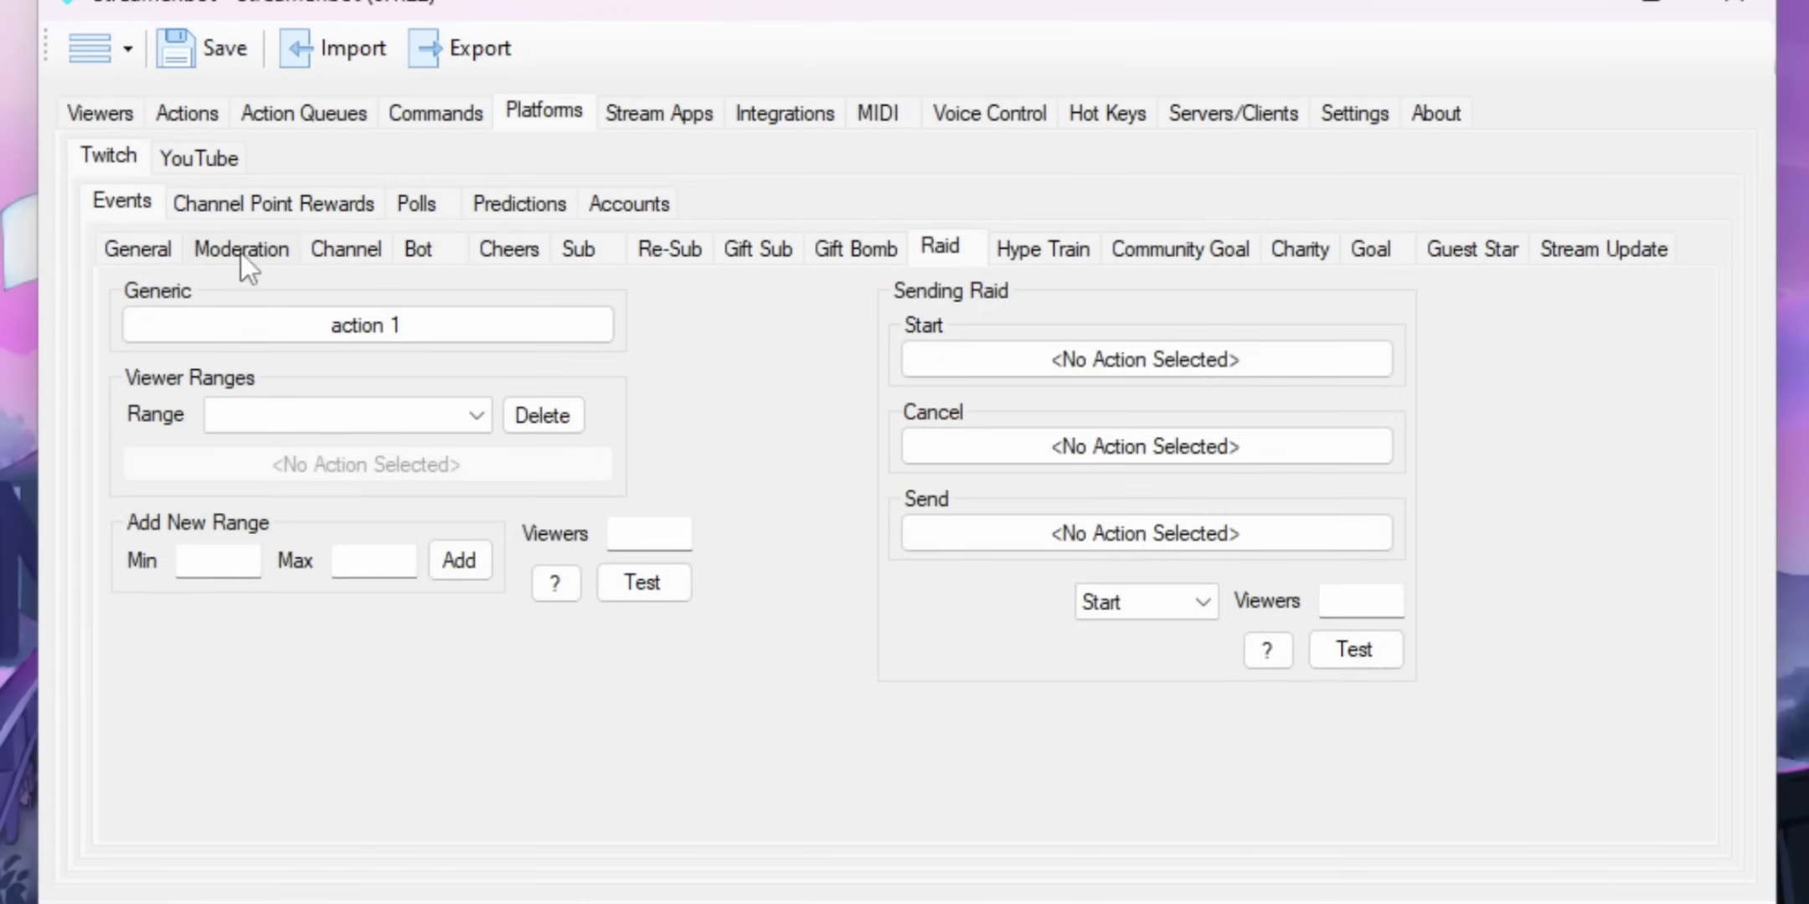
# Show the Twitch Moderation events and start picking an action for User Timed Out
pyautogui.click(242, 254)
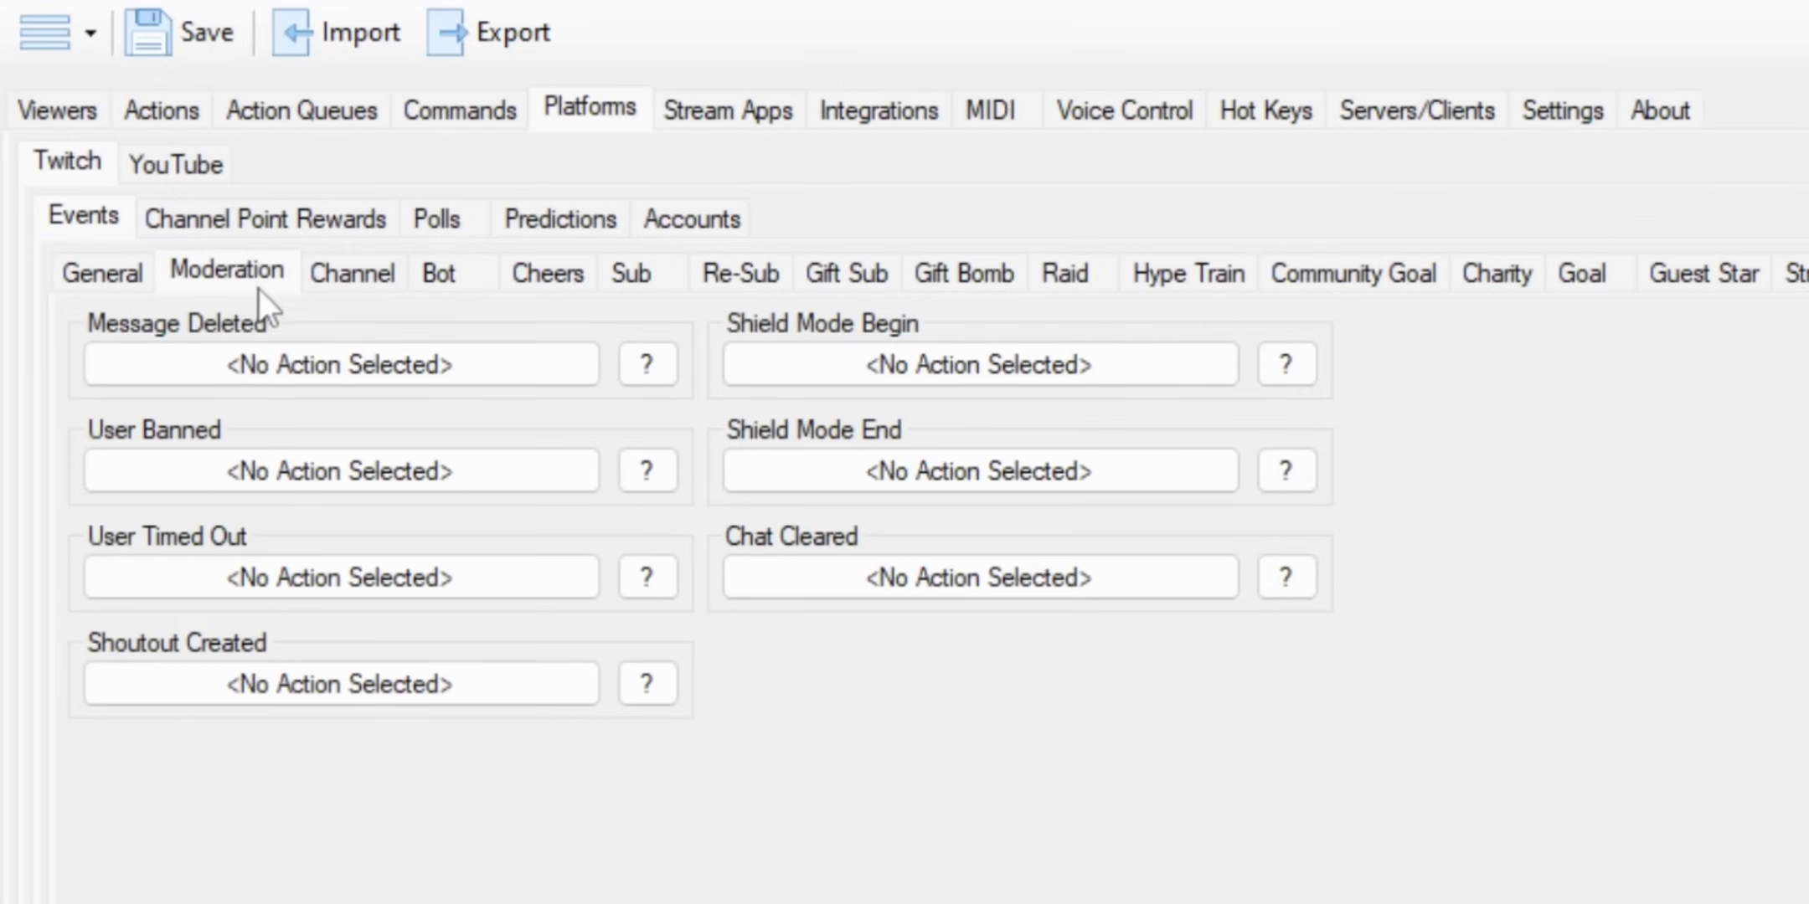
pyautogui.click(339, 587)
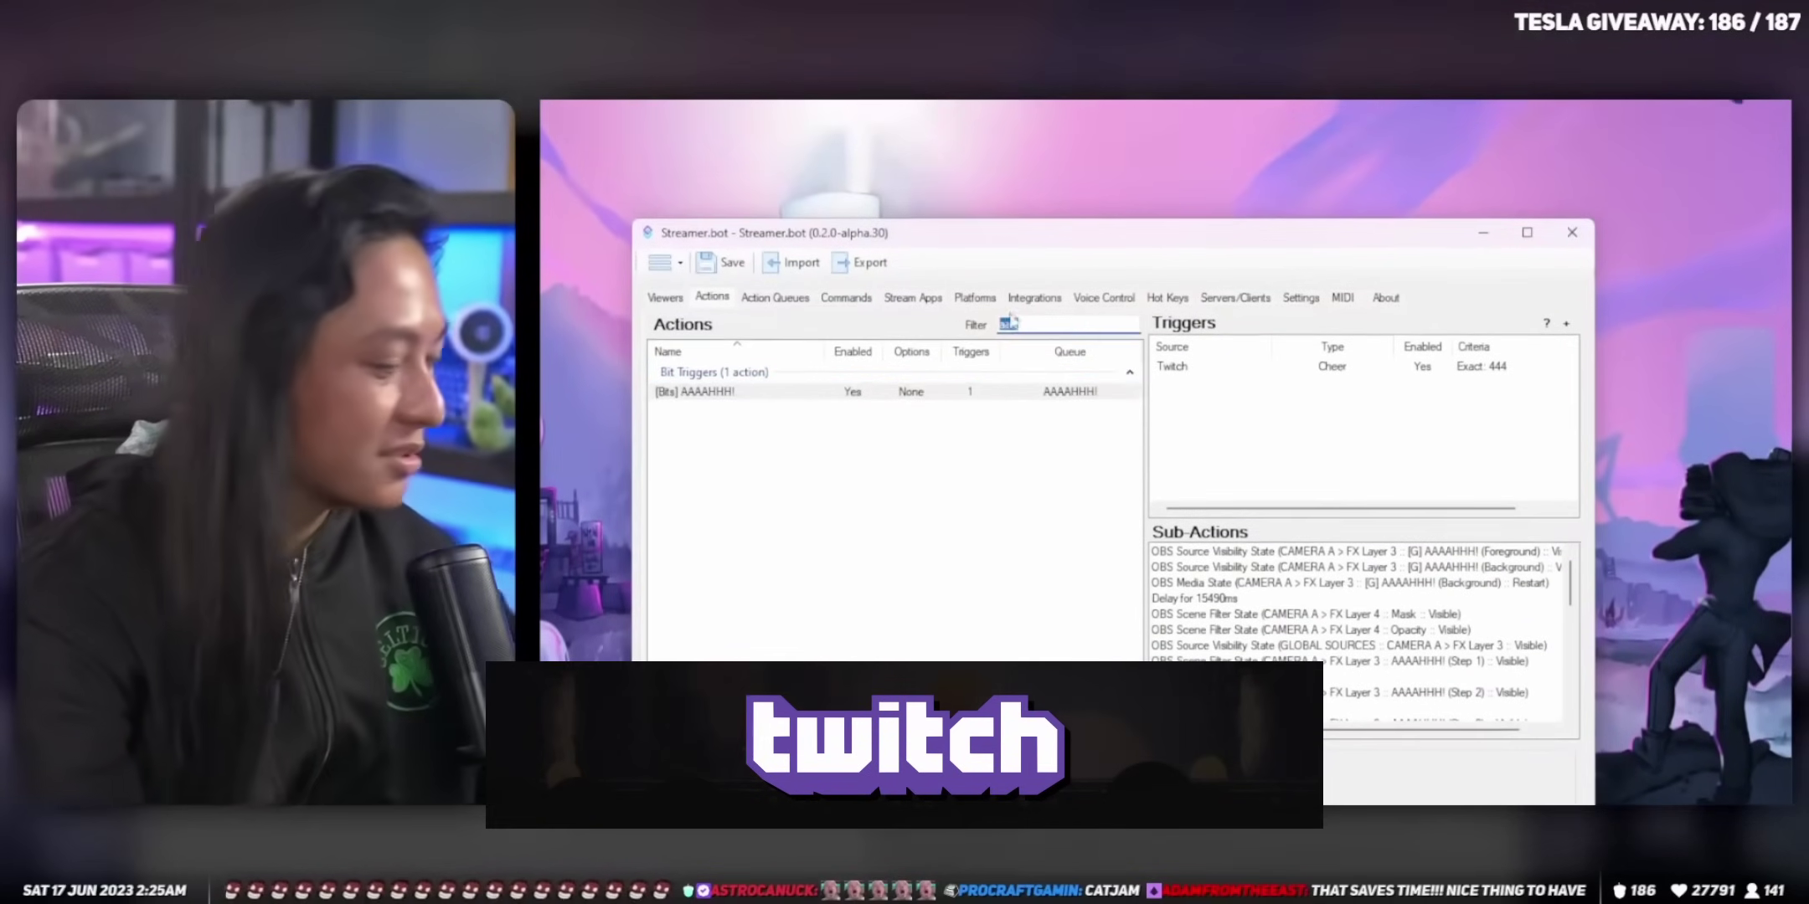
# Select the existing text in the Actions Filter box
pyautogui.doubleClick(1009, 253)
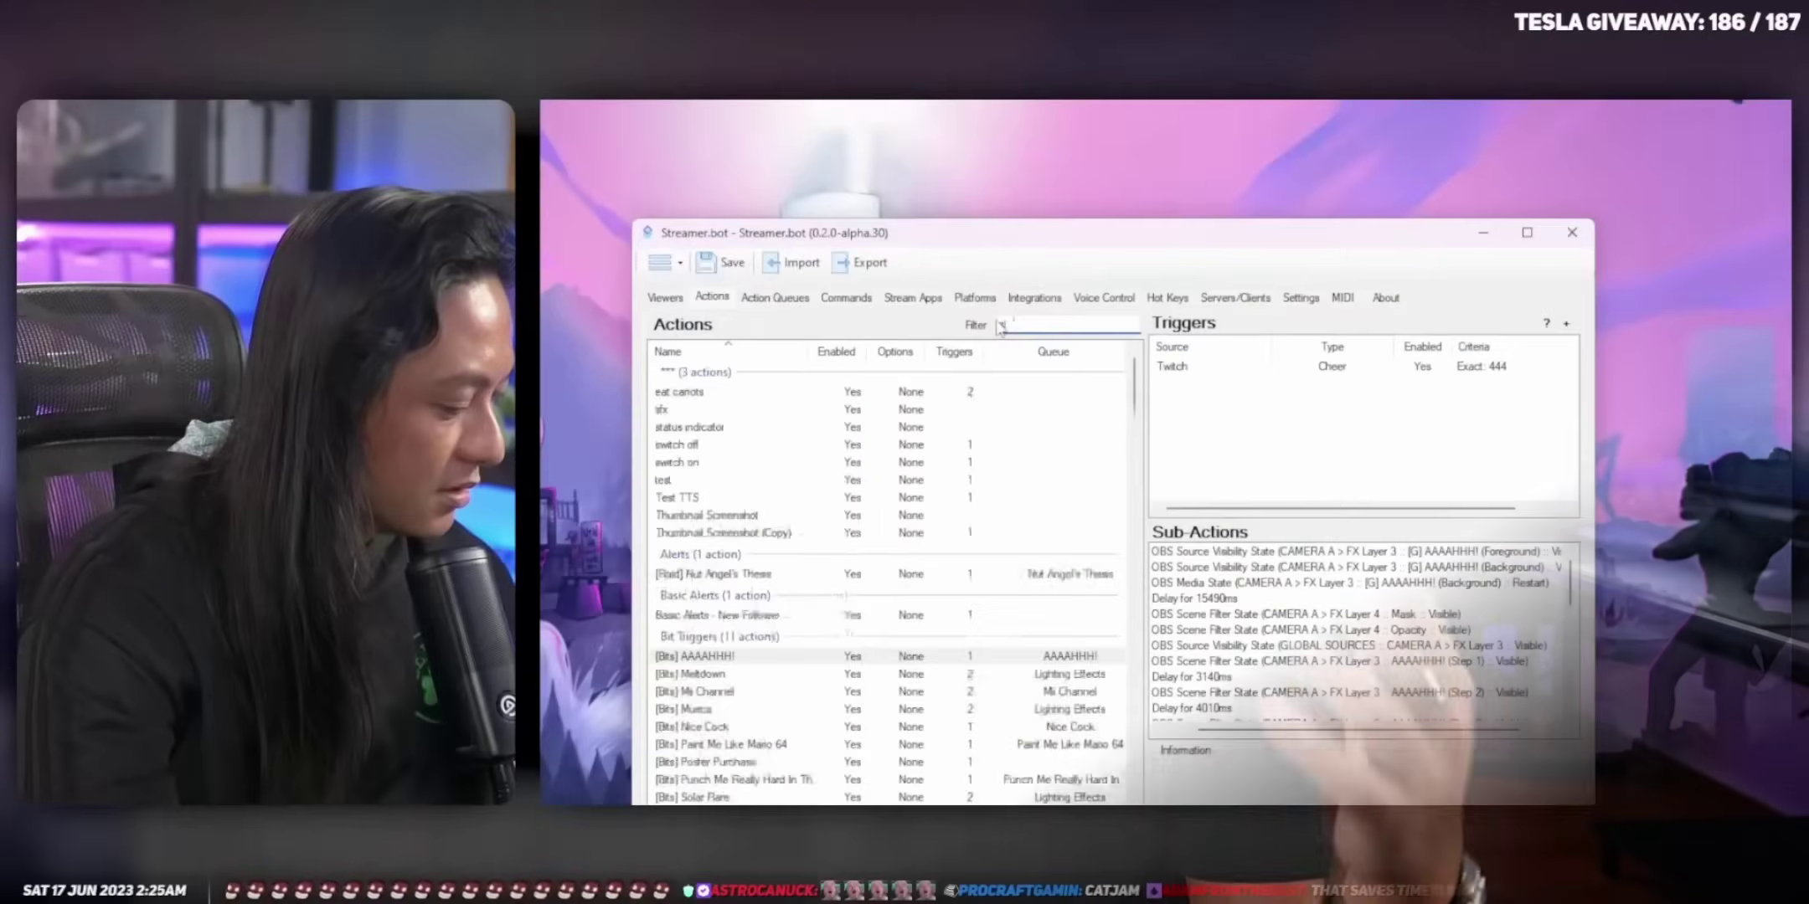
# Filter the Actions list with 'stampe' to show the Streaming Stampede actions
pyautogui.write('stampe')
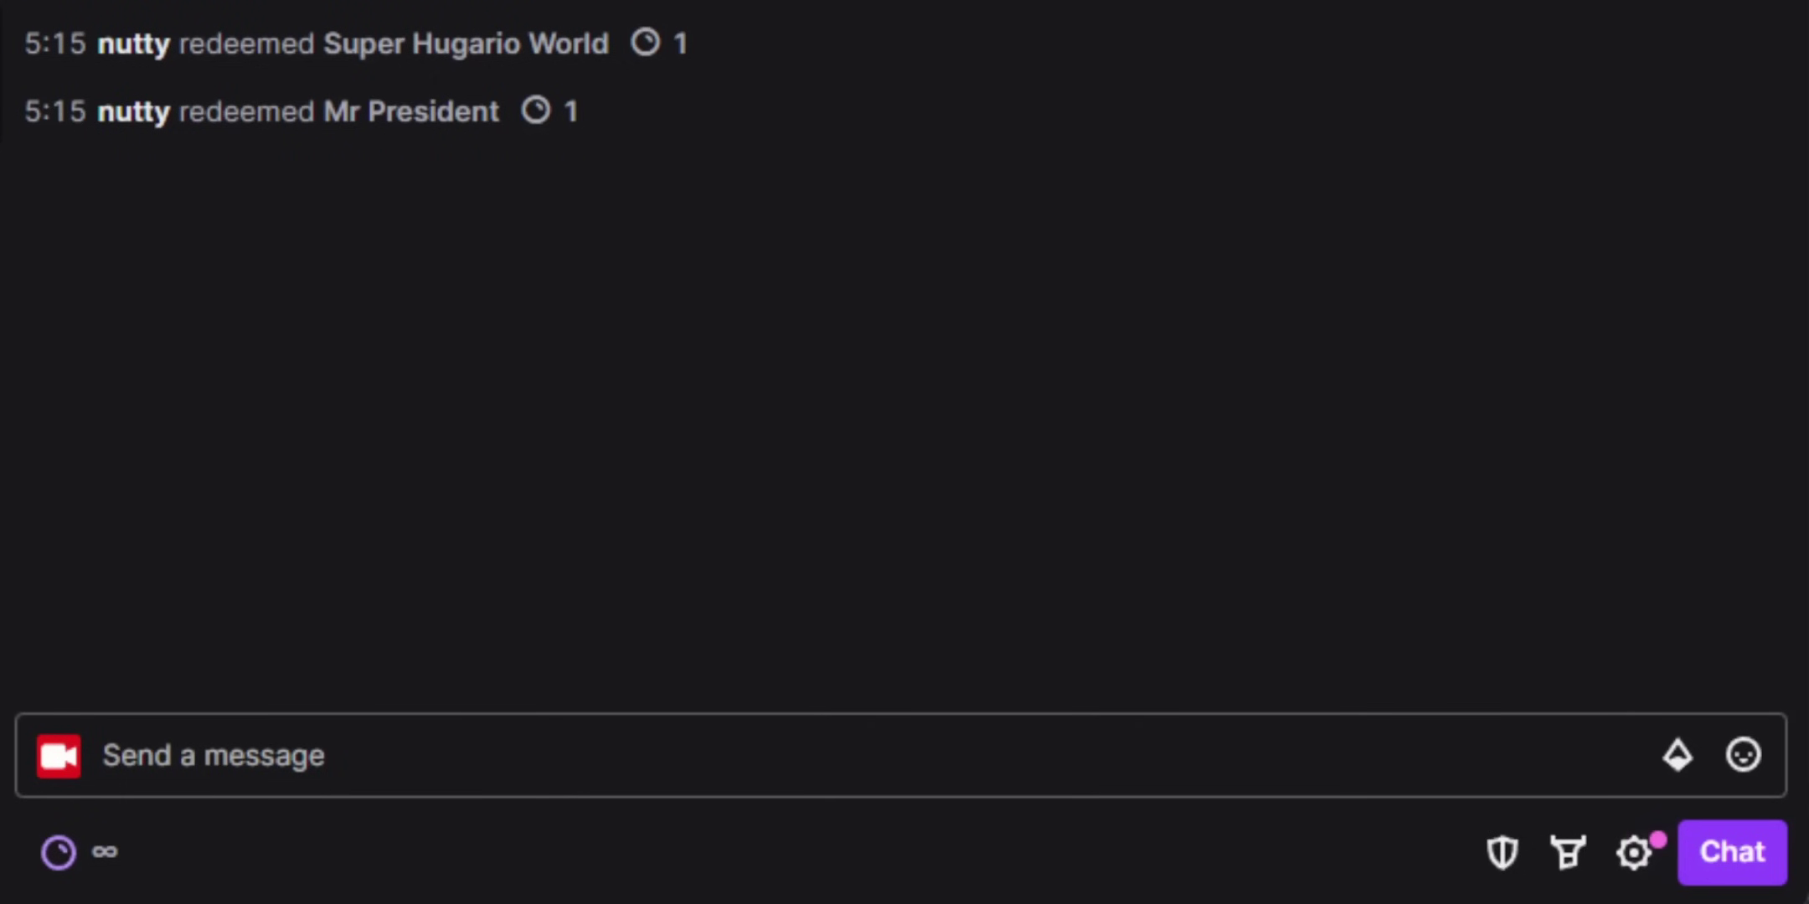
# Redeem the Mr President and Super Hugario World rewards alternately, several times each
pyautogui.click(84, 847)
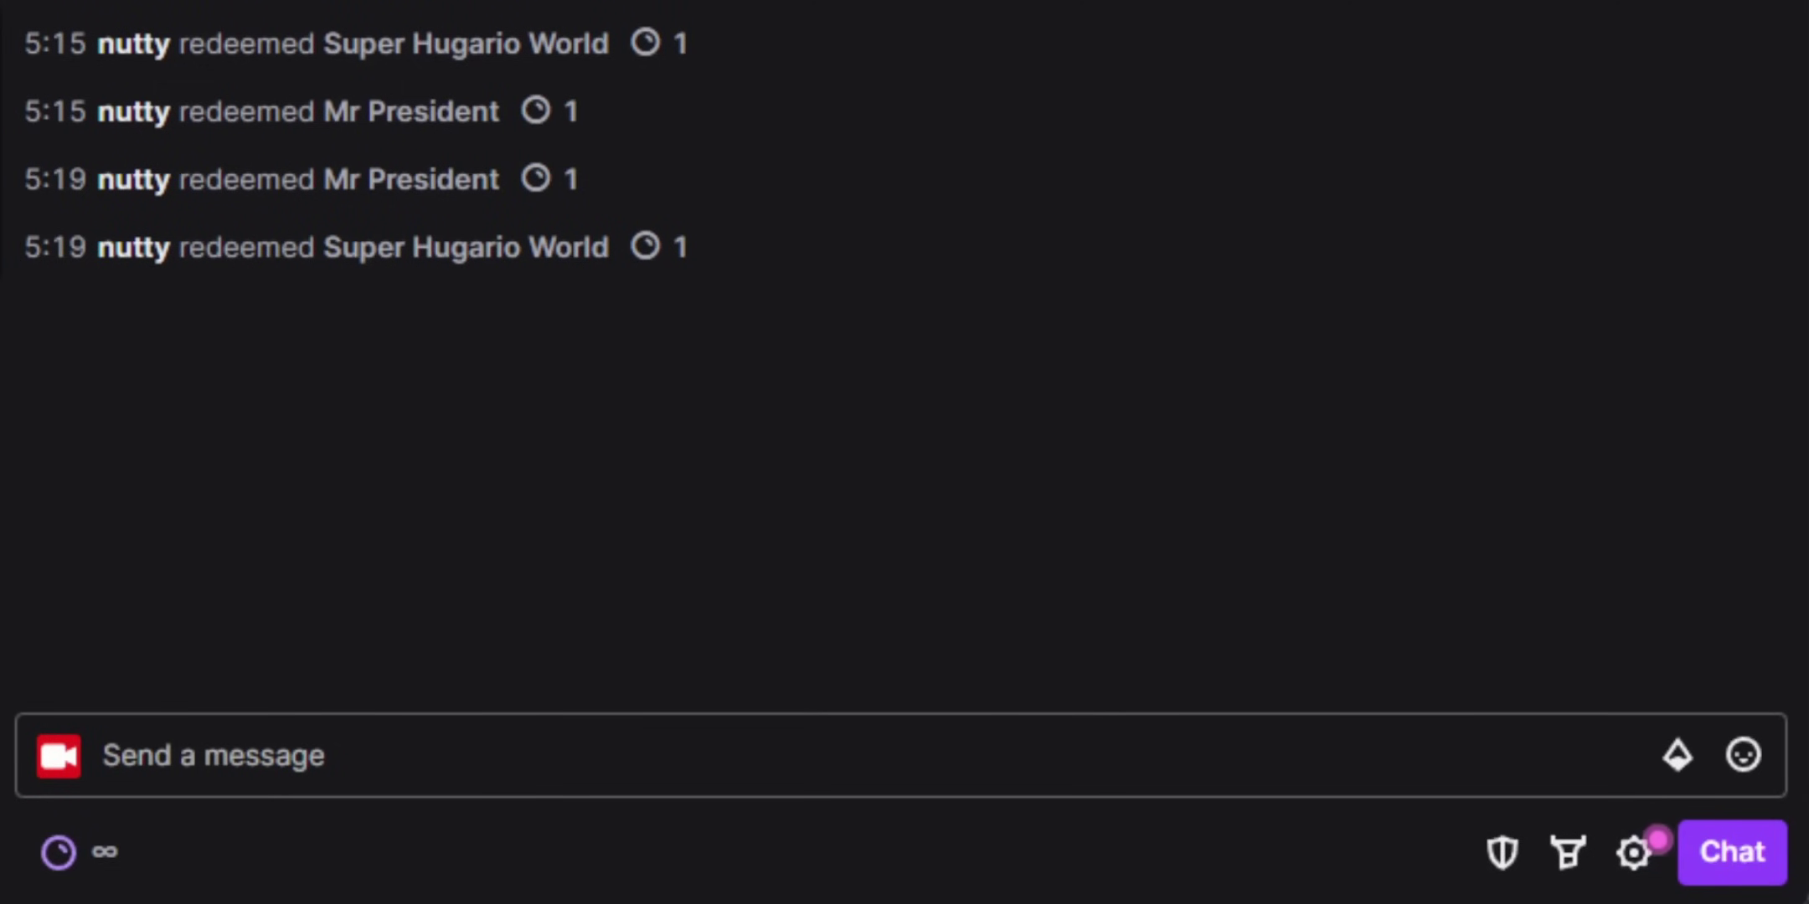
pyautogui.click(80, 852)
pyautogui.click(155, 448)
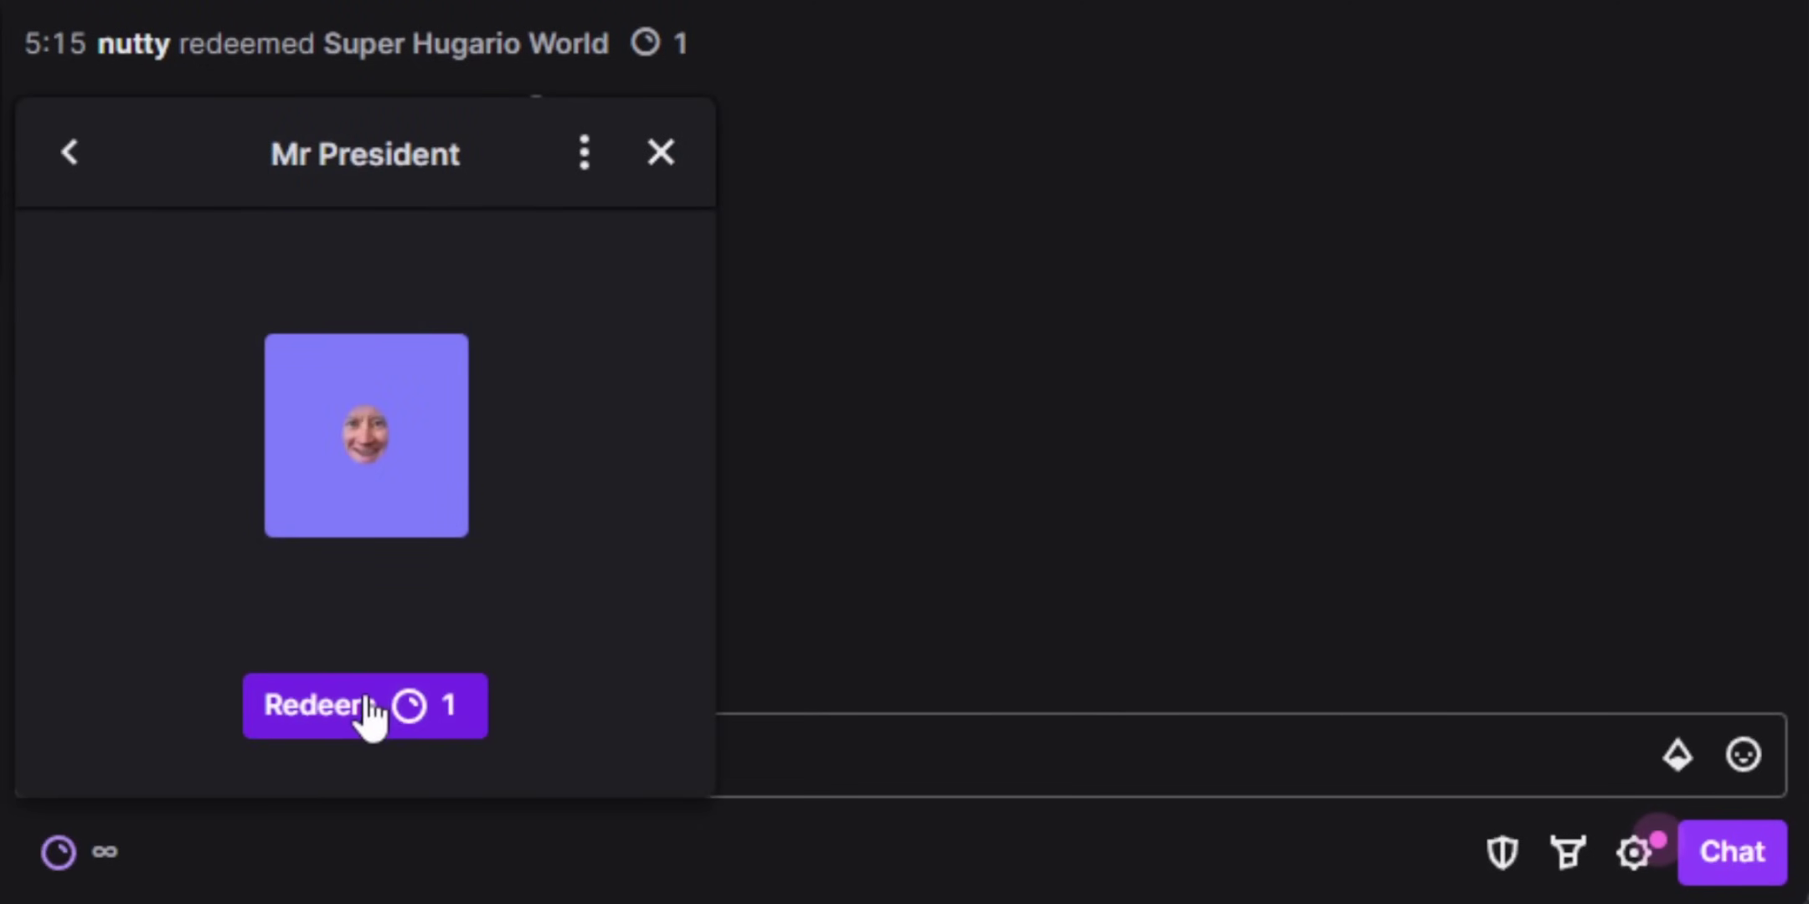
pyautogui.click(60, 854)
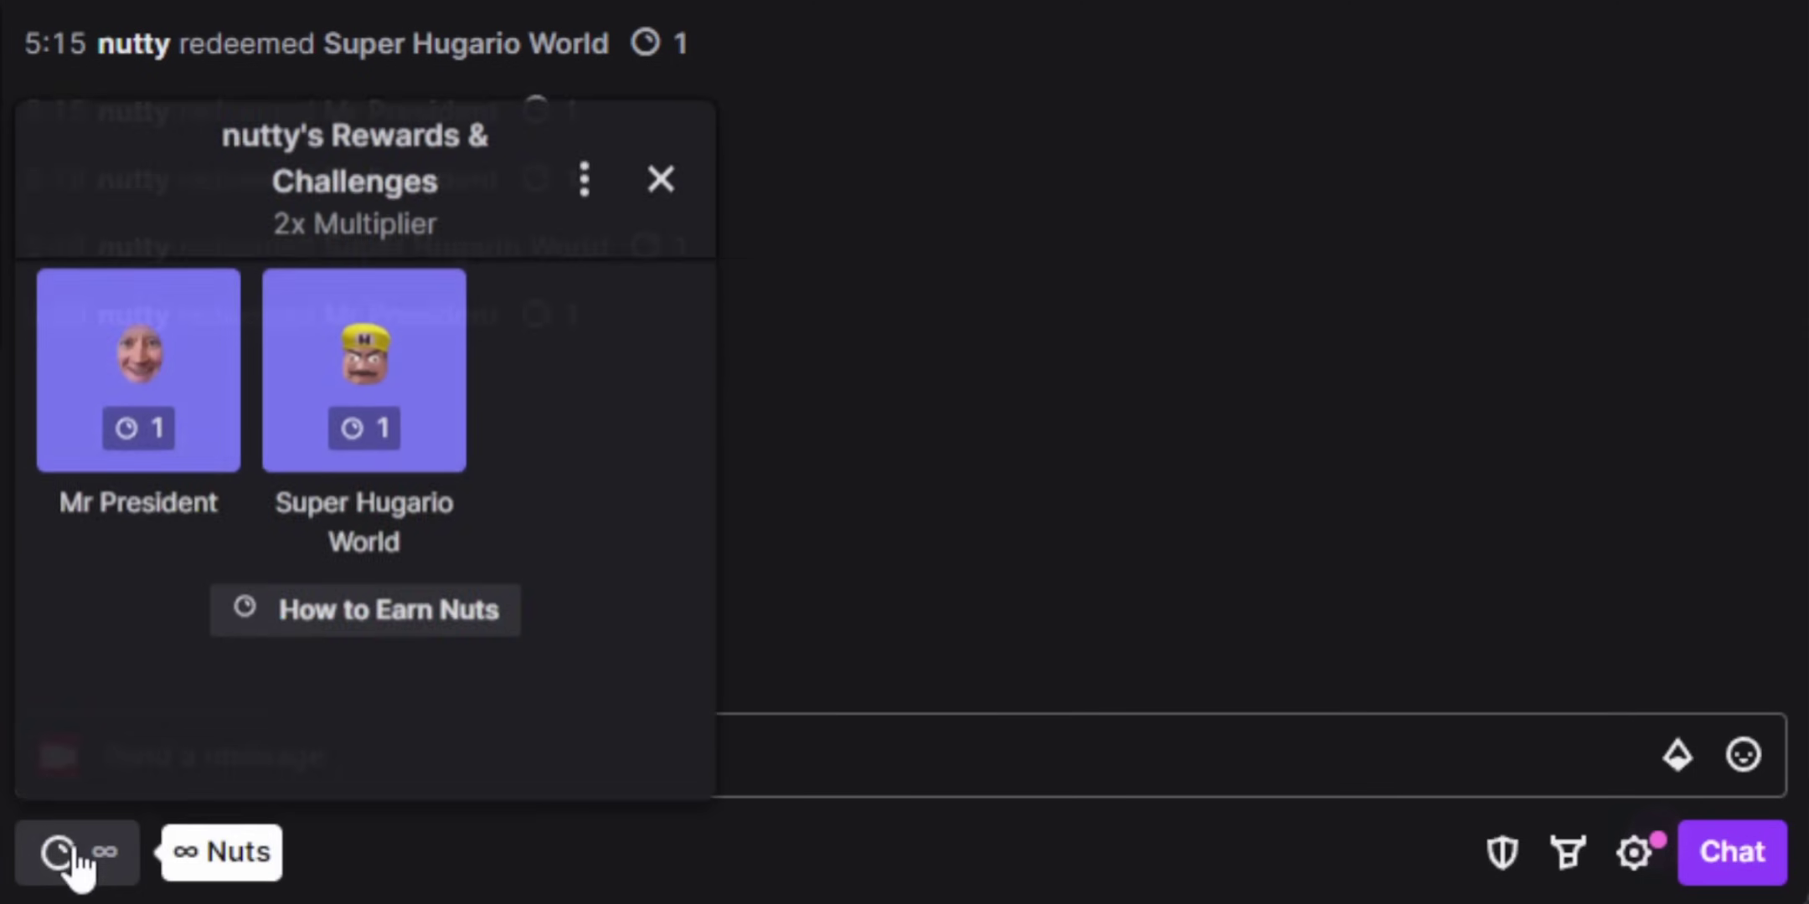
pyautogui.click(376, 452)
pyautogui.click(464, 719)
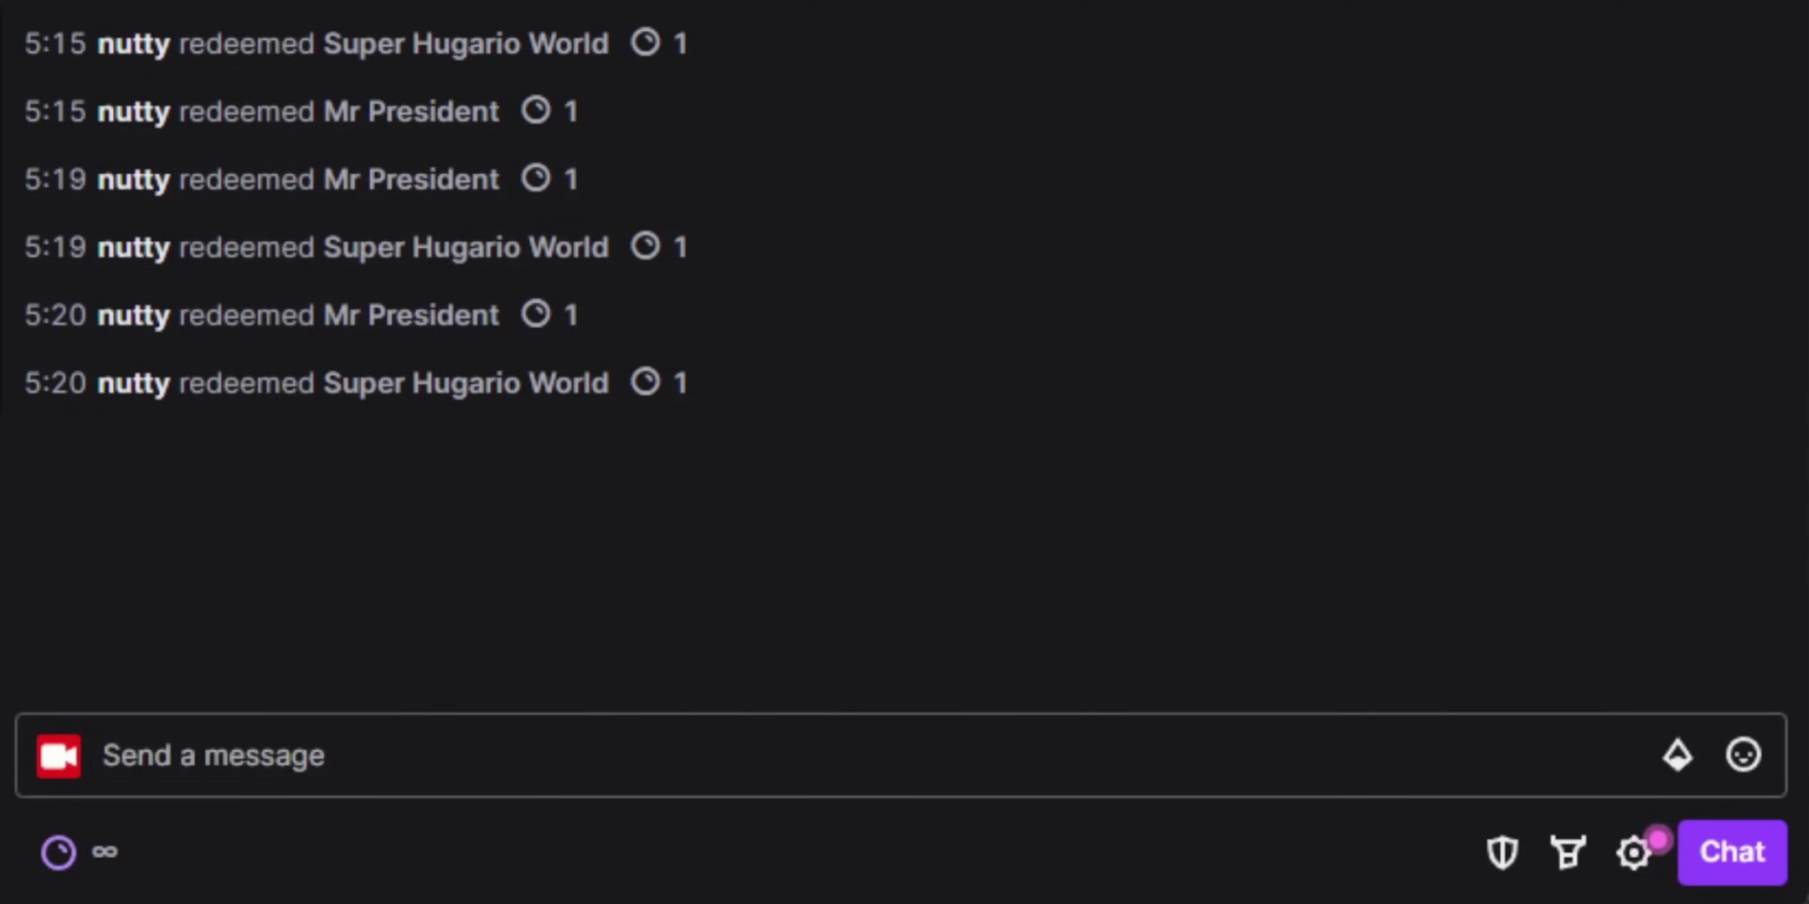
pyautogui.click(58, 852)
pyautogui.click(658, 419)
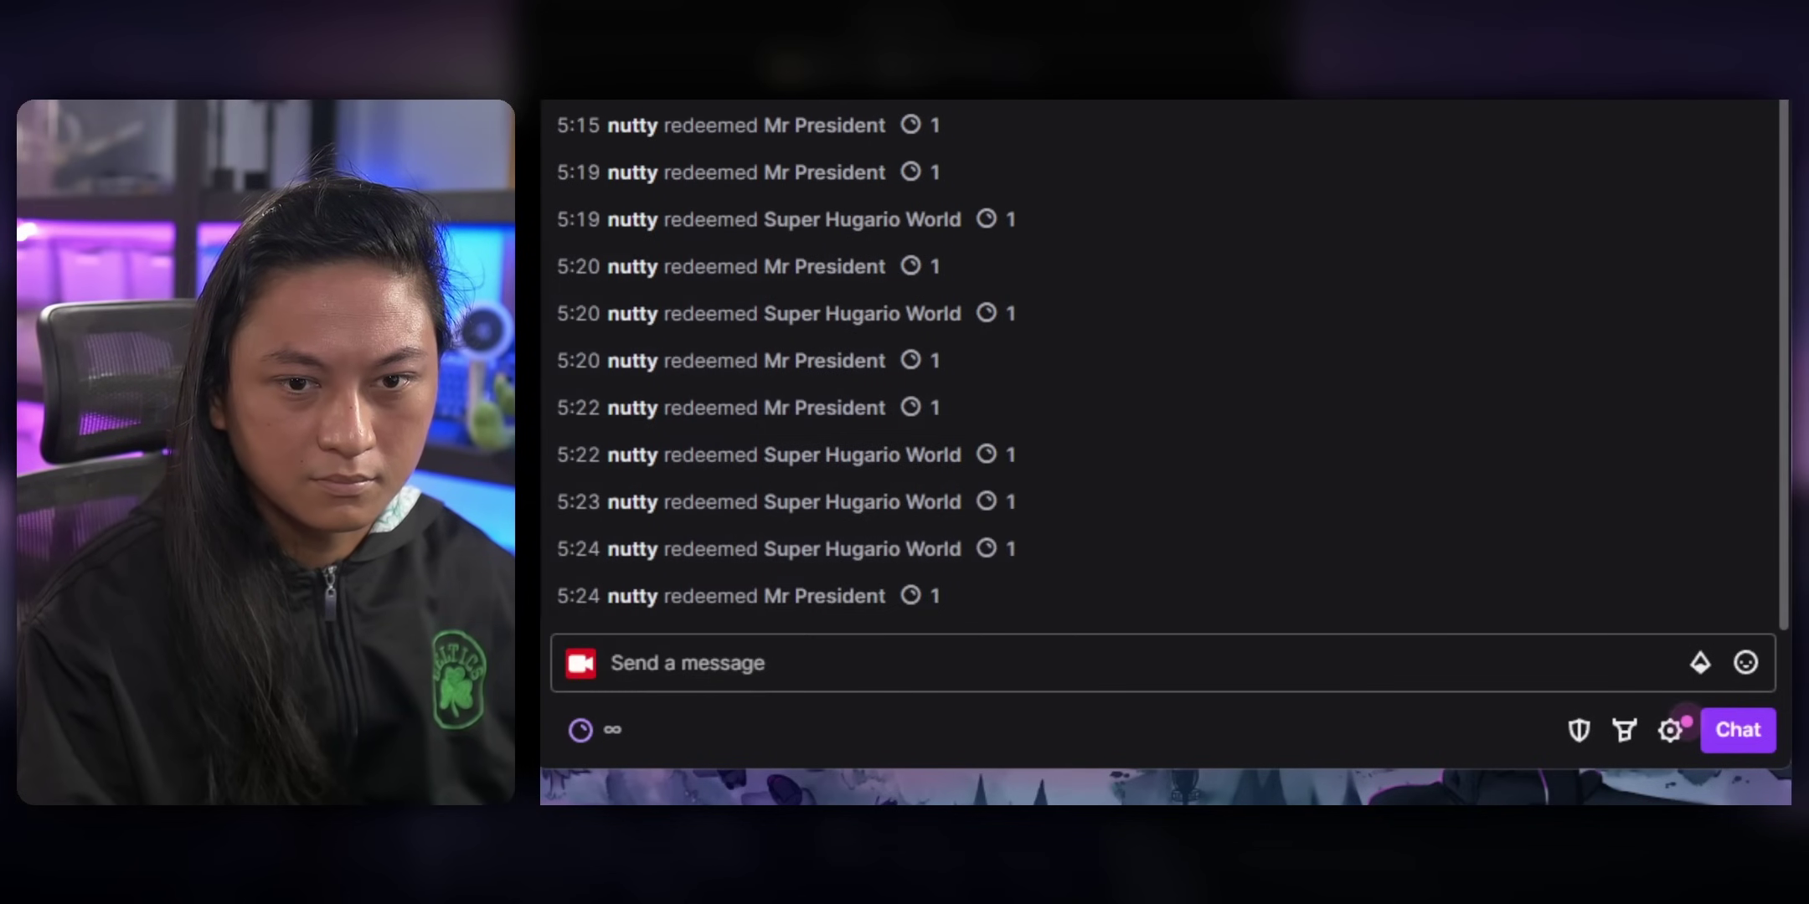
pyautogui.click(609, 741)
pyautogui.click(793, 394)
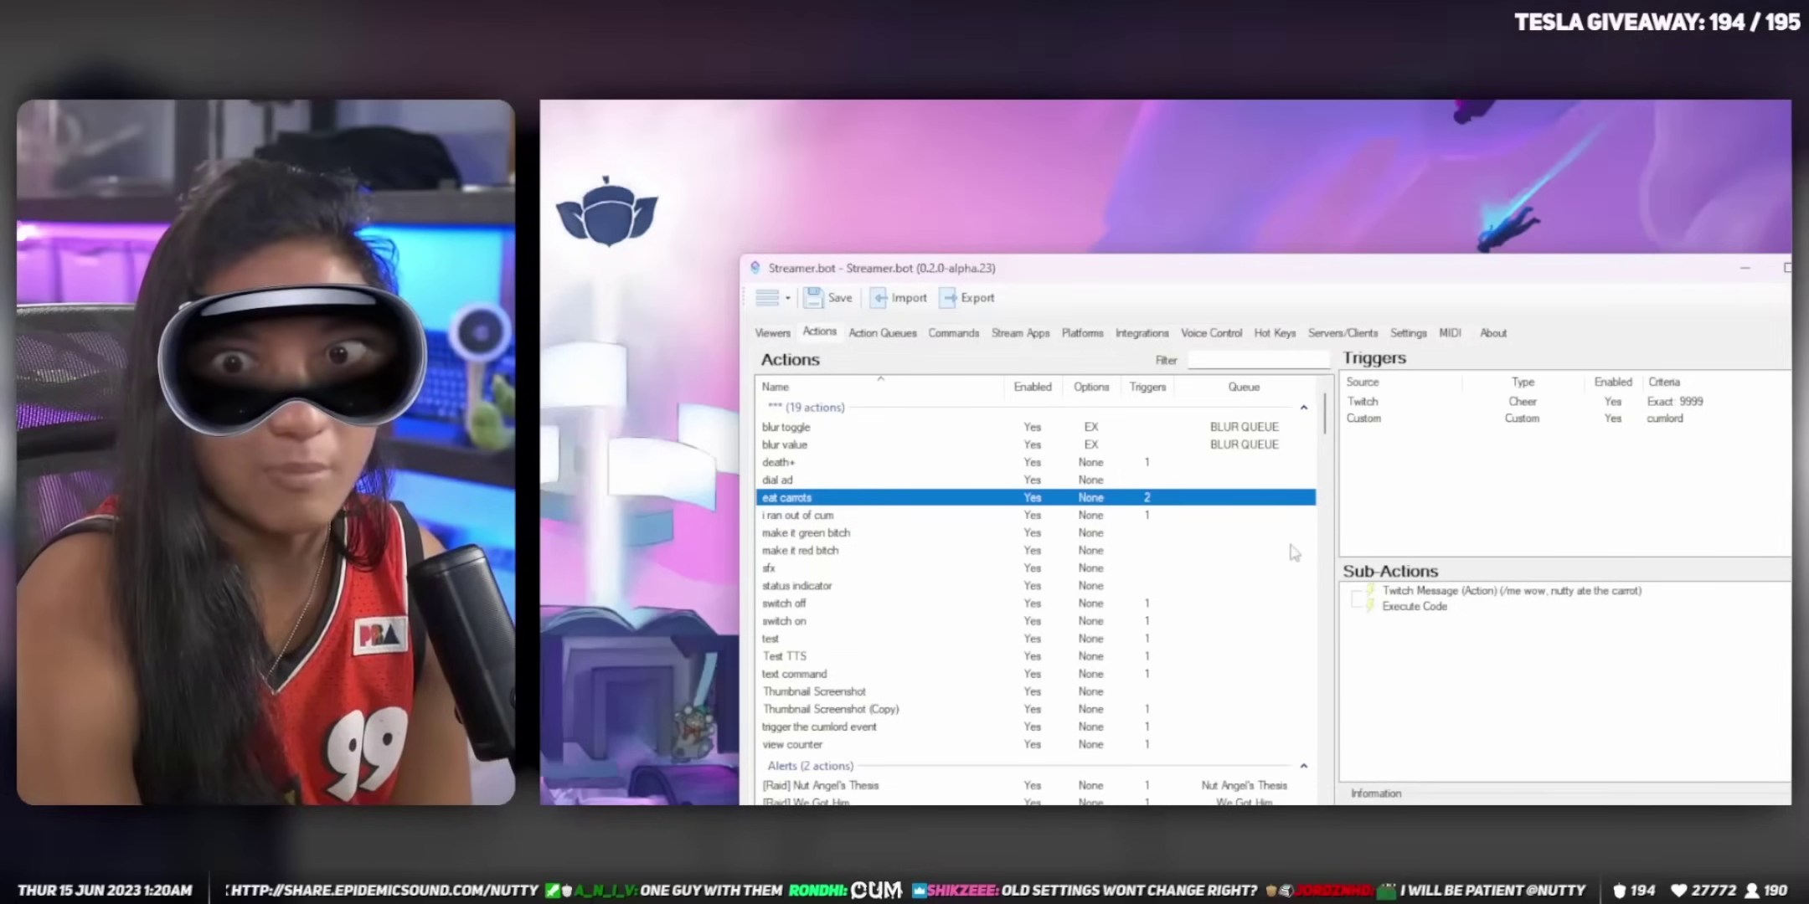
pyautogui.scroll(-5, 1294, 553)
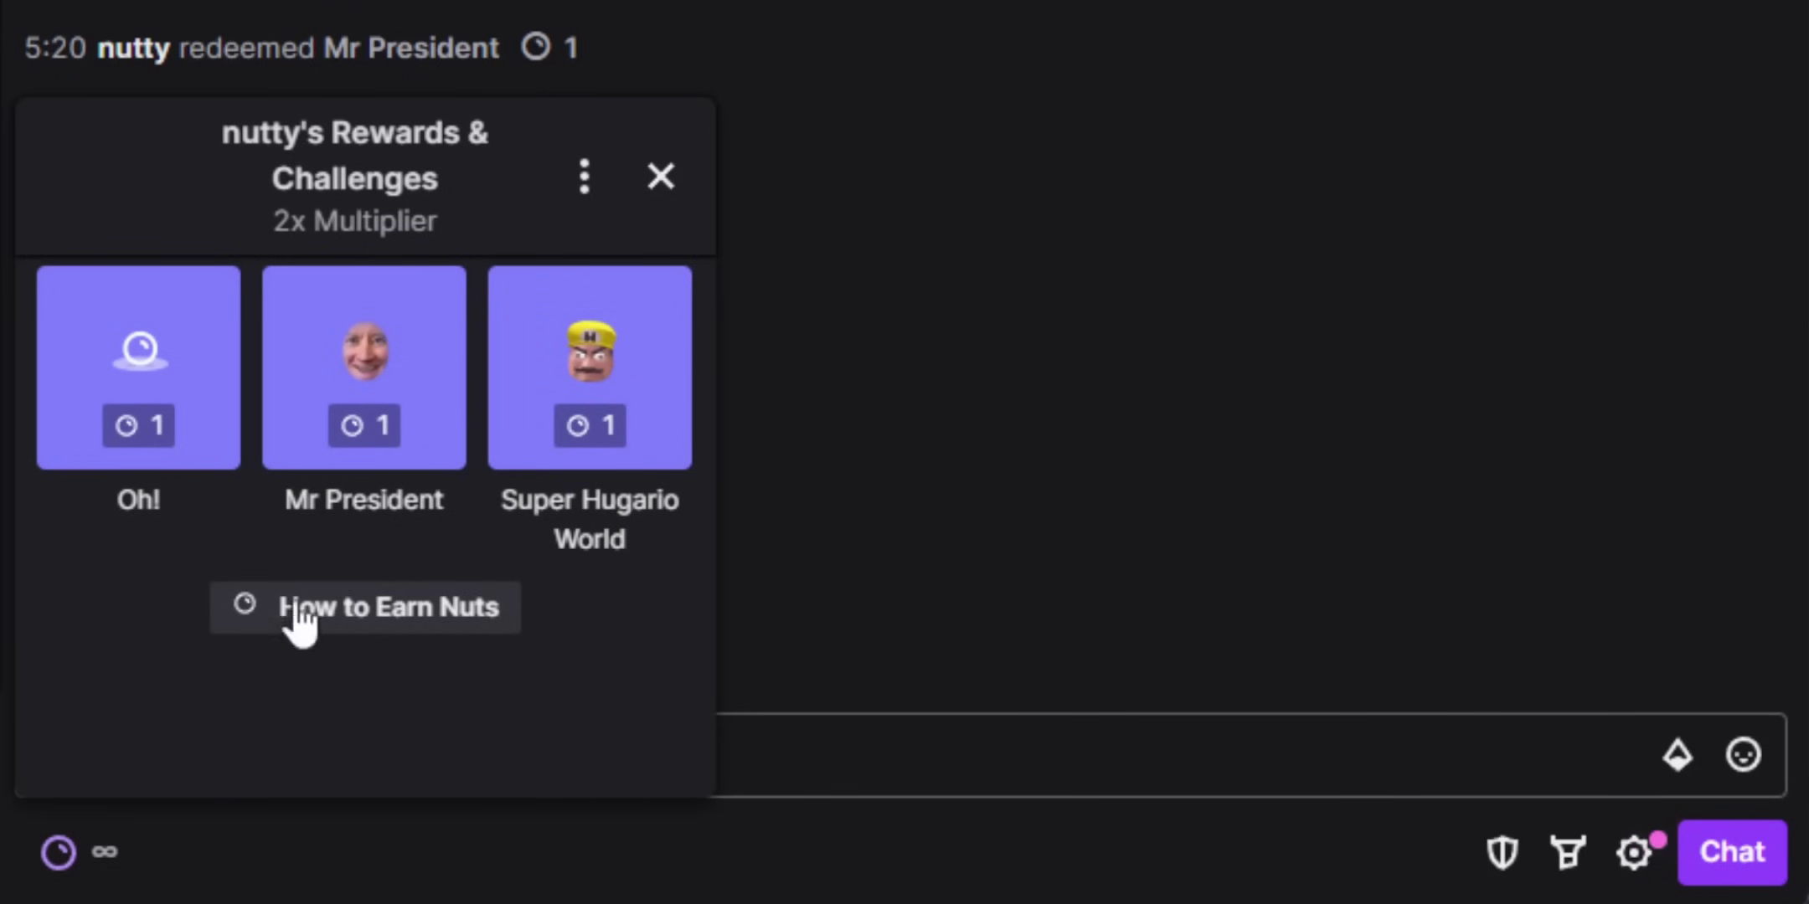
# Redeem the 1-point Oh! reward repeatedly from the channel rewards panel
pyautogui.click(207, 473)
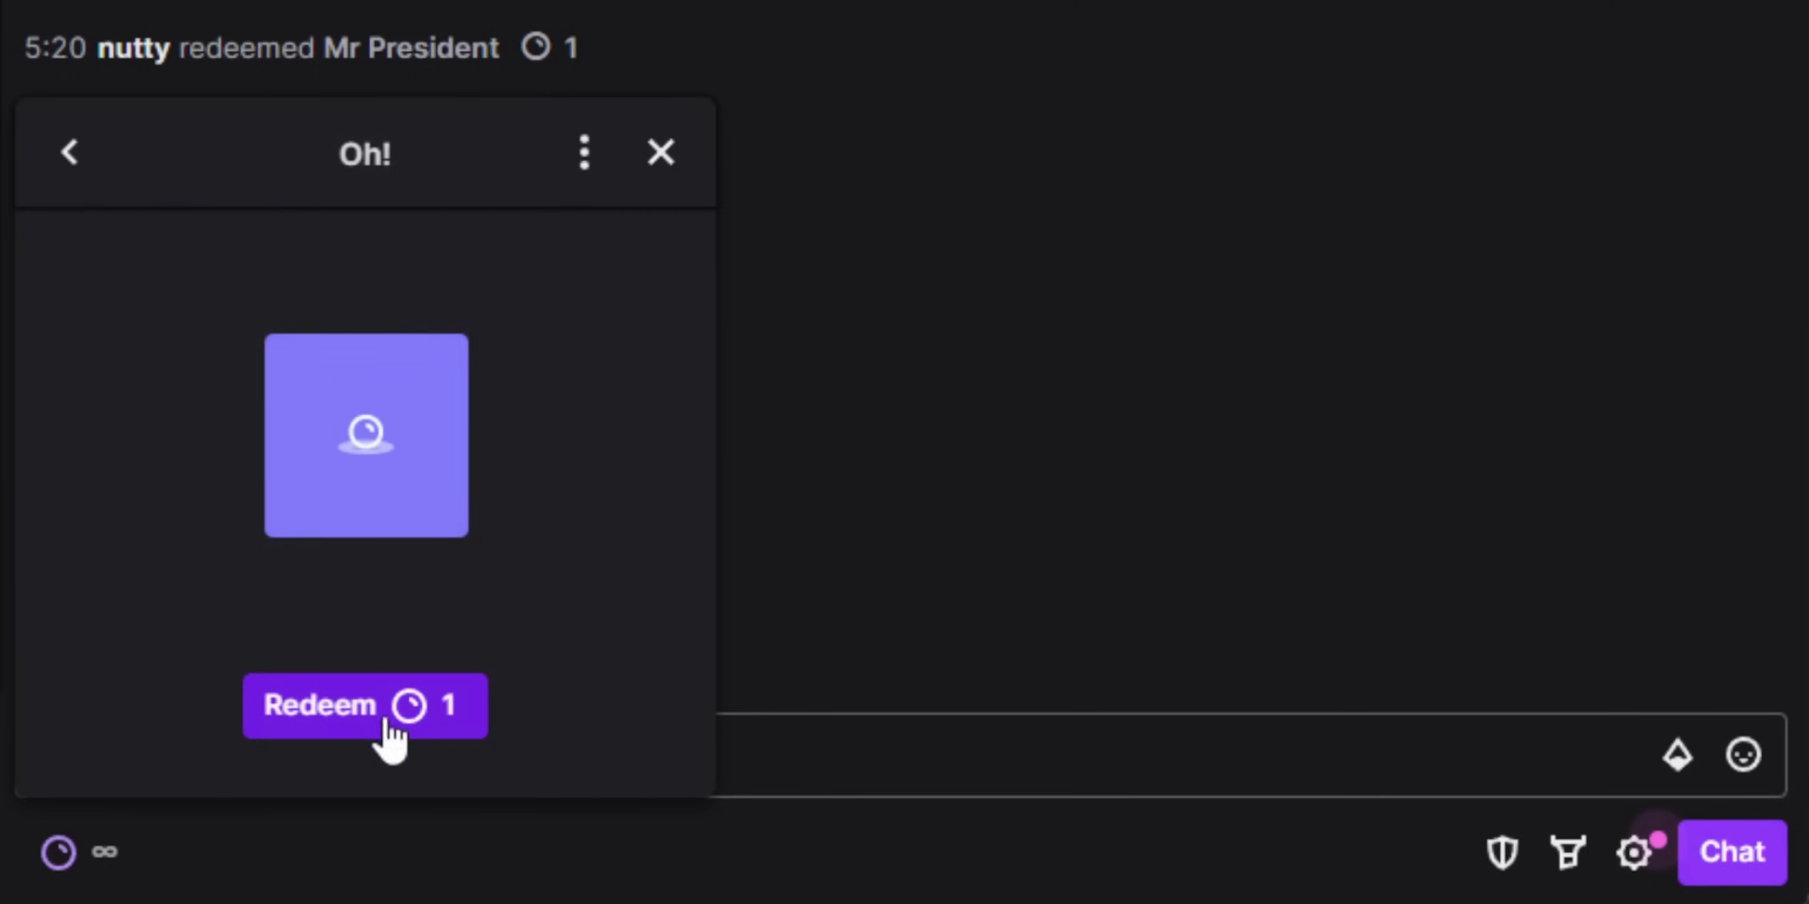
pyautogui.click(477, 727)
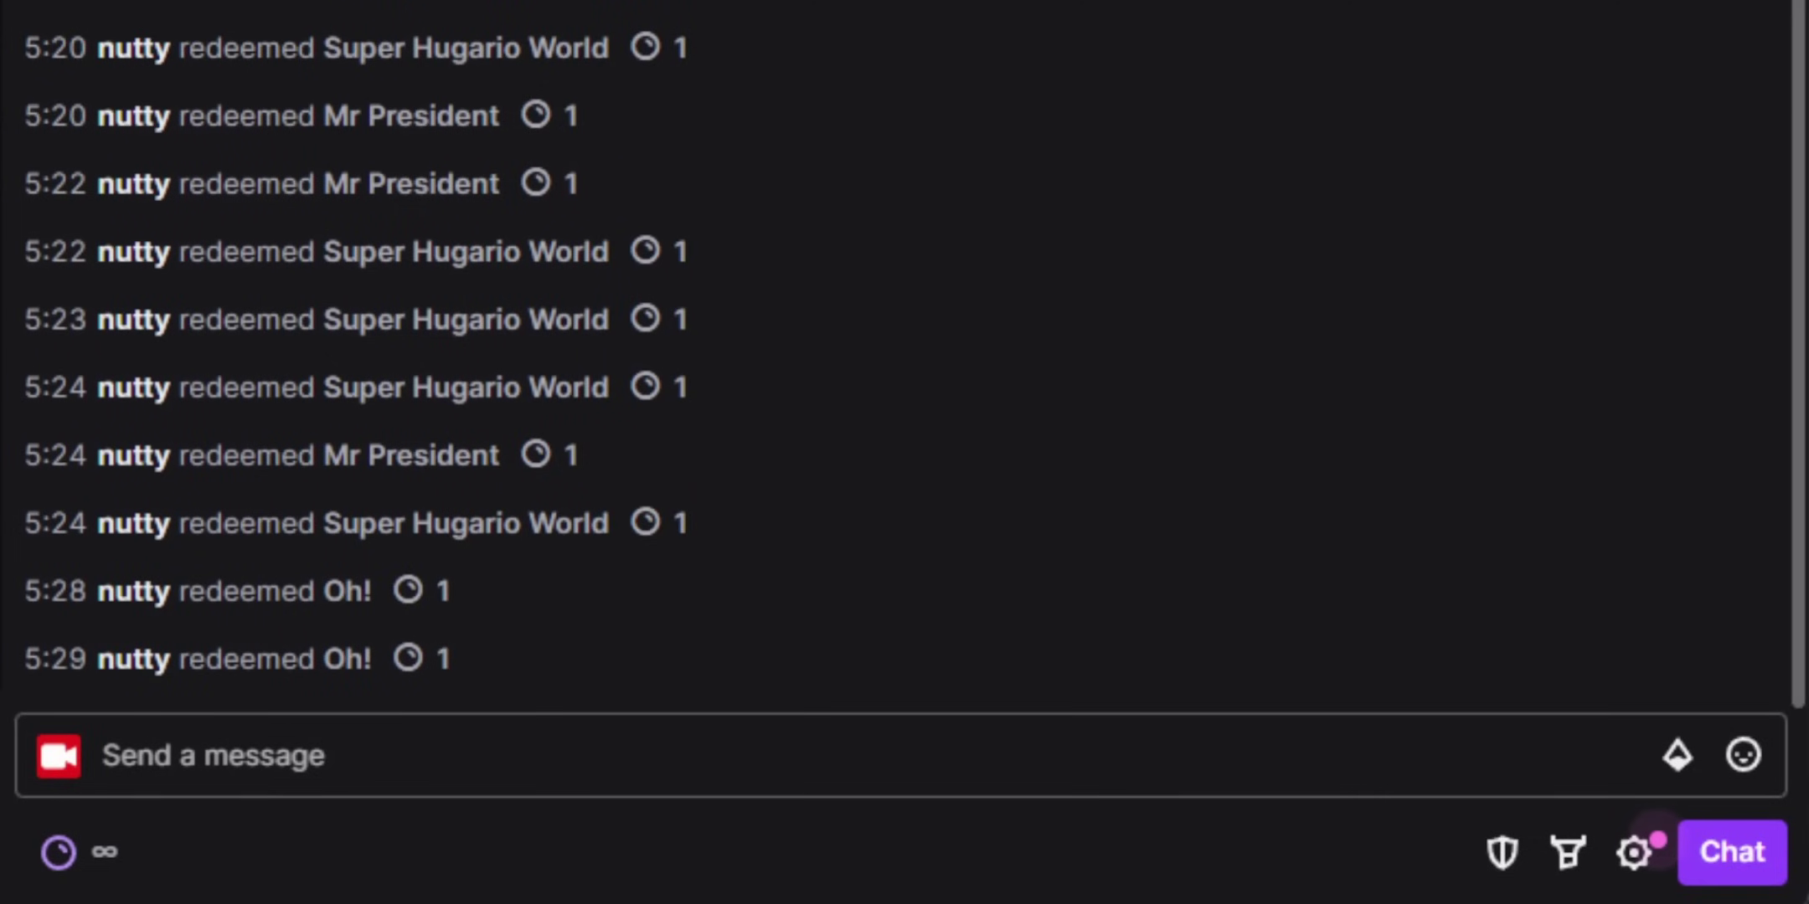
pyautogui.click(107, 860)
pyautogui.click(146, 492)
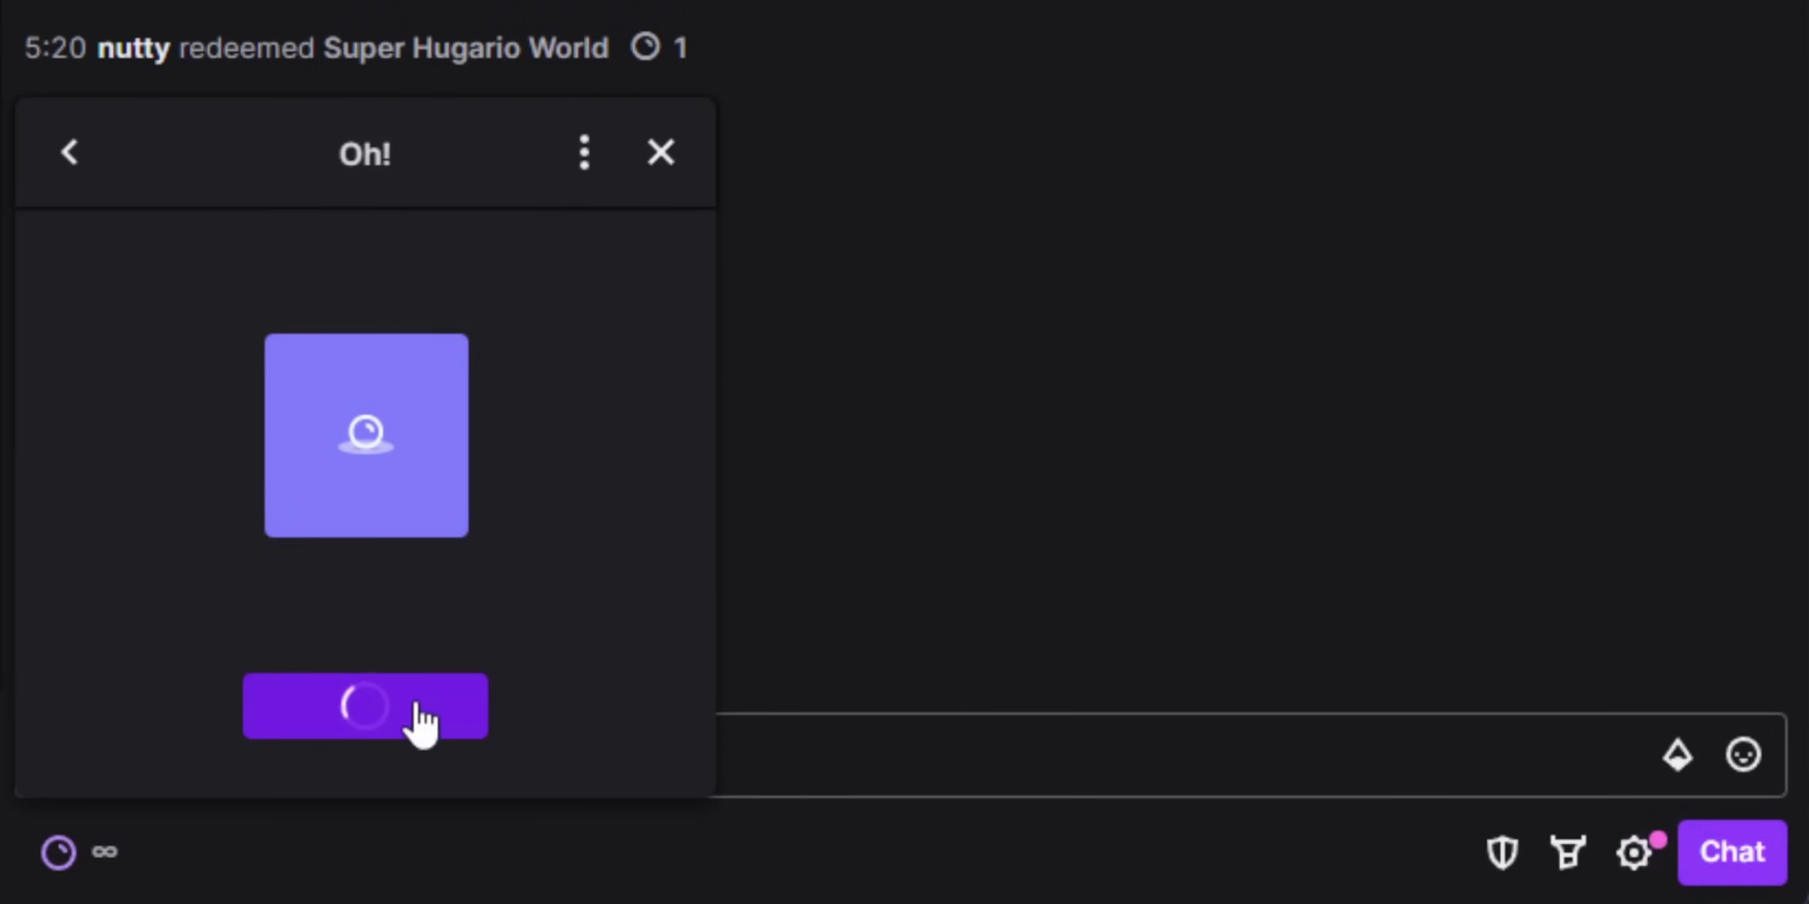
pyautogui.click(117, 863)
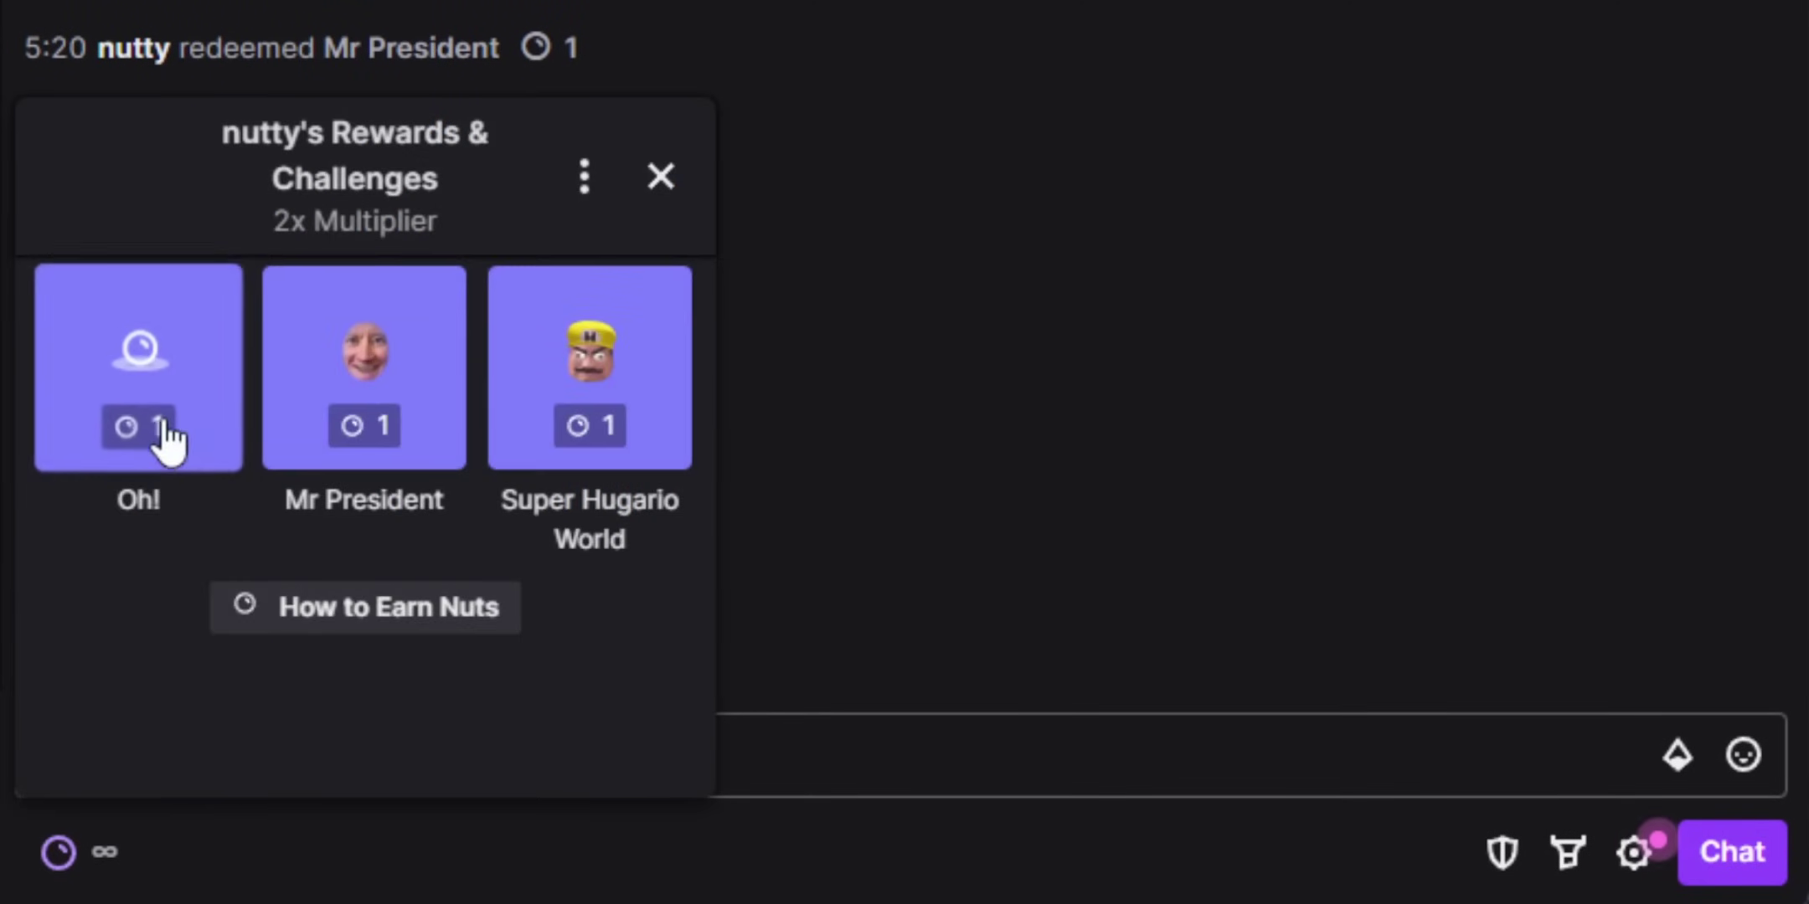
pyautogui.click(162, 432)
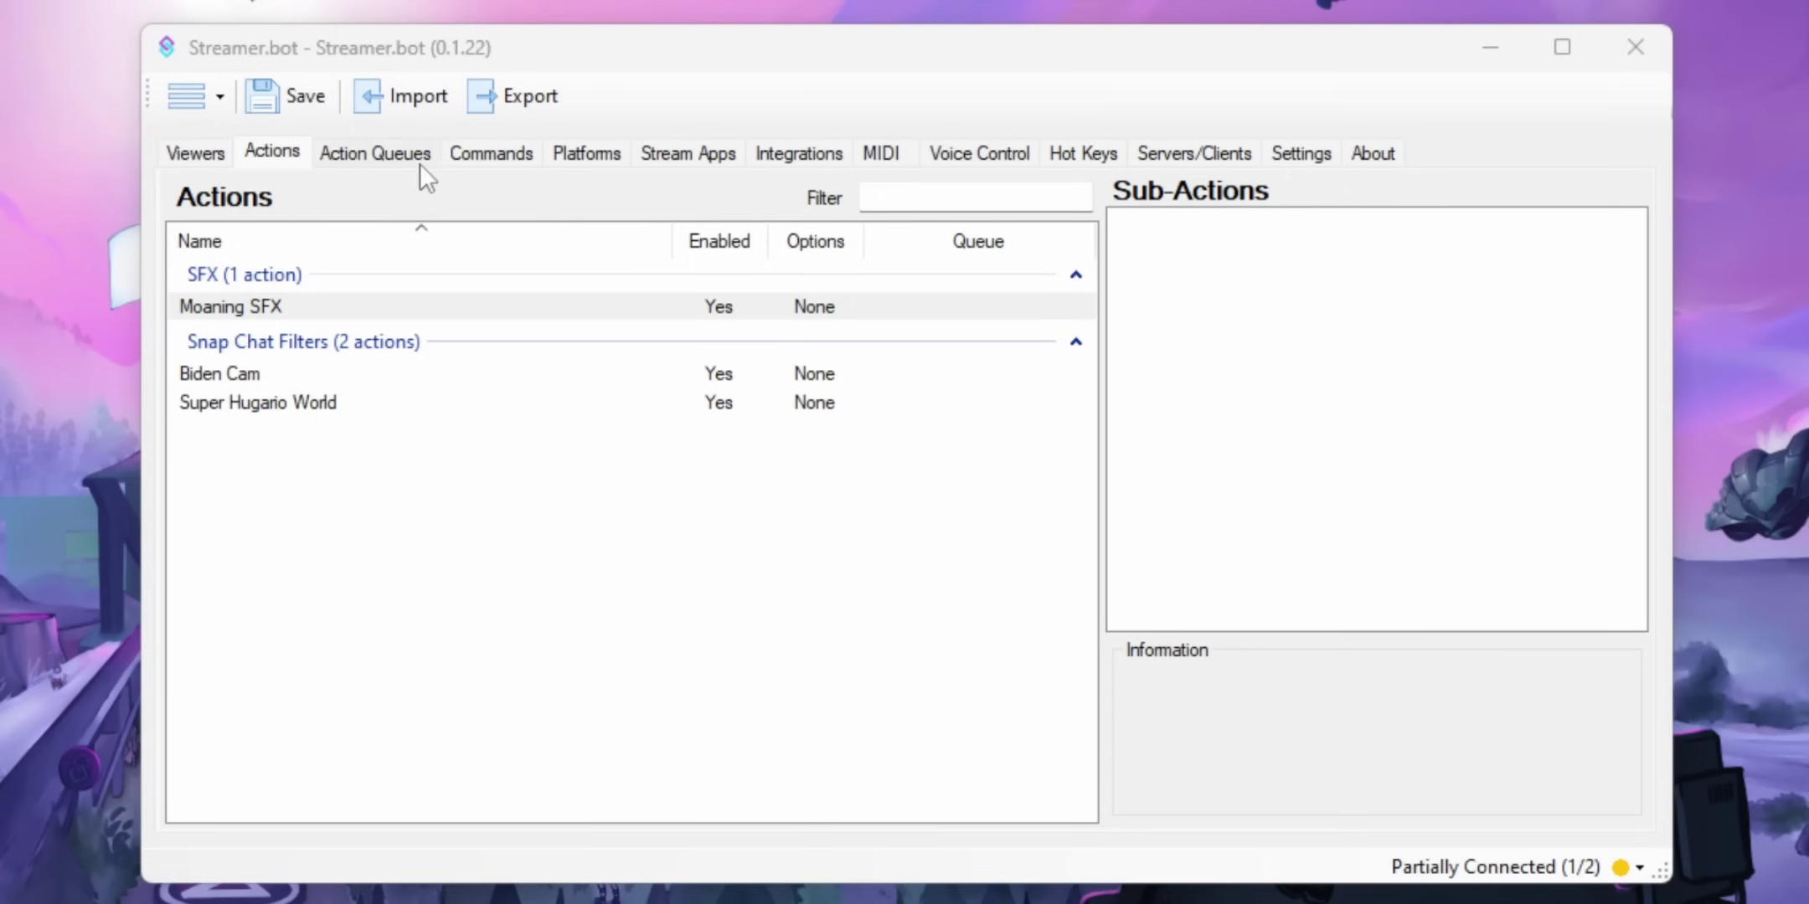
# Add a new blocking action queue named Snap Chat Filter
pyautogui.click(417, 156)
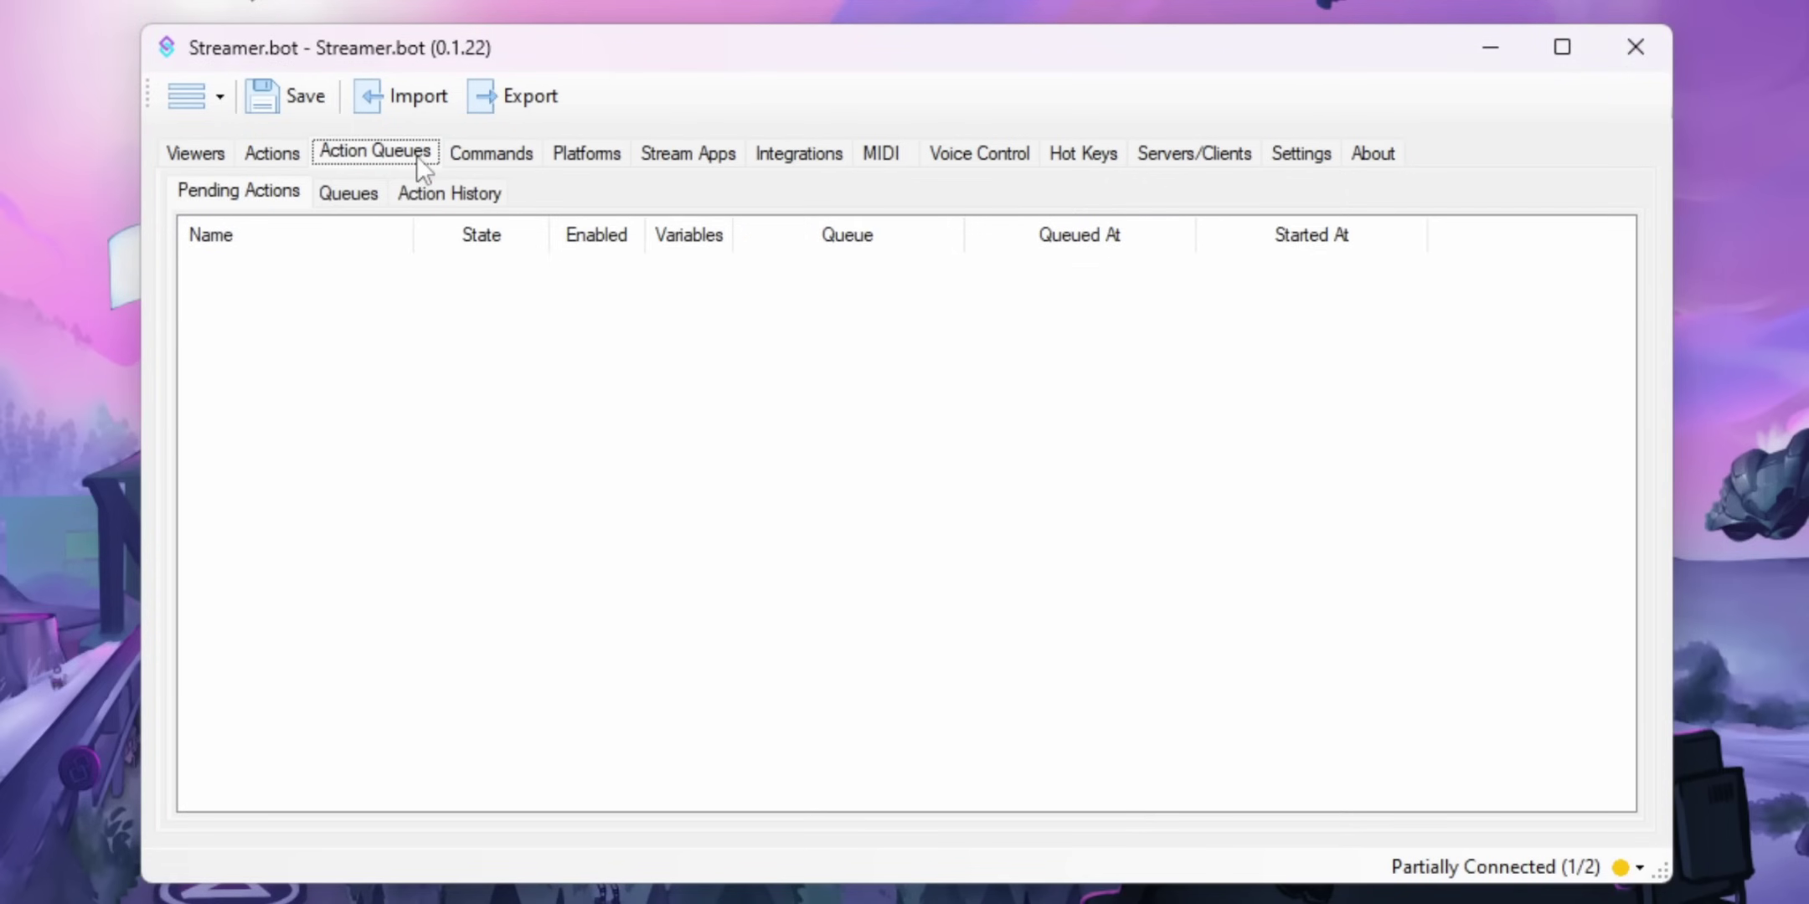
pyautogui.click(371, 195)
pyautogui.hotkey('alt', 'Tab')
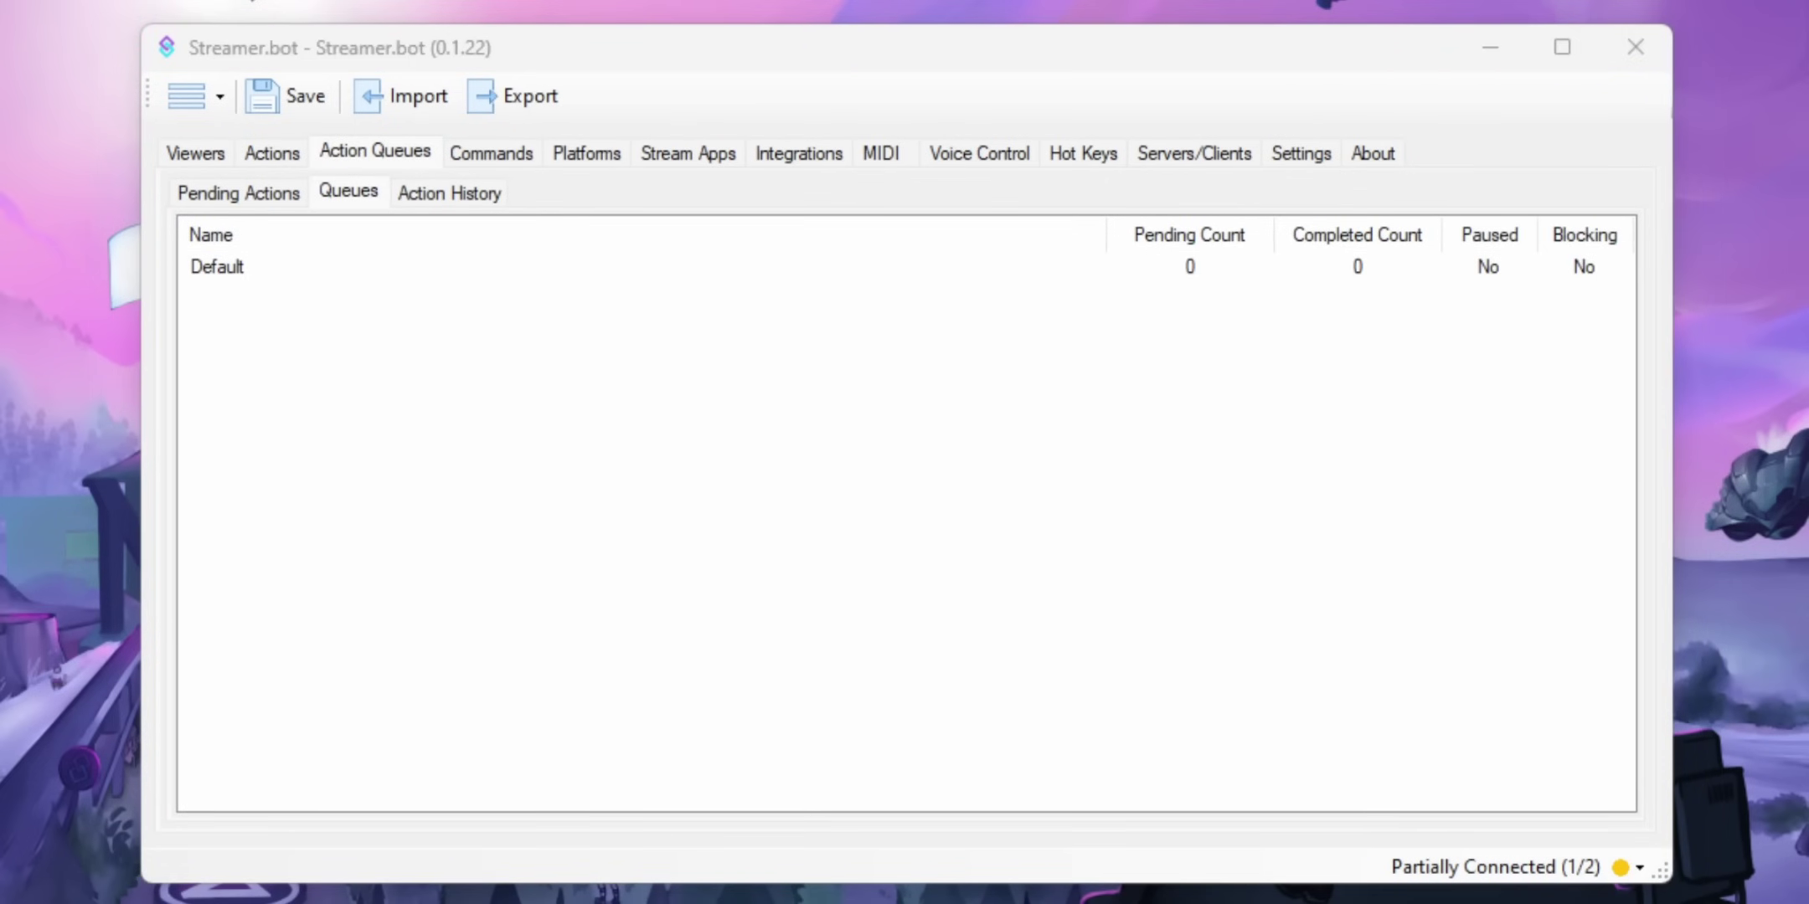
pyautogui.rightClick(255, 352)
pyautogui.click(322, 369)
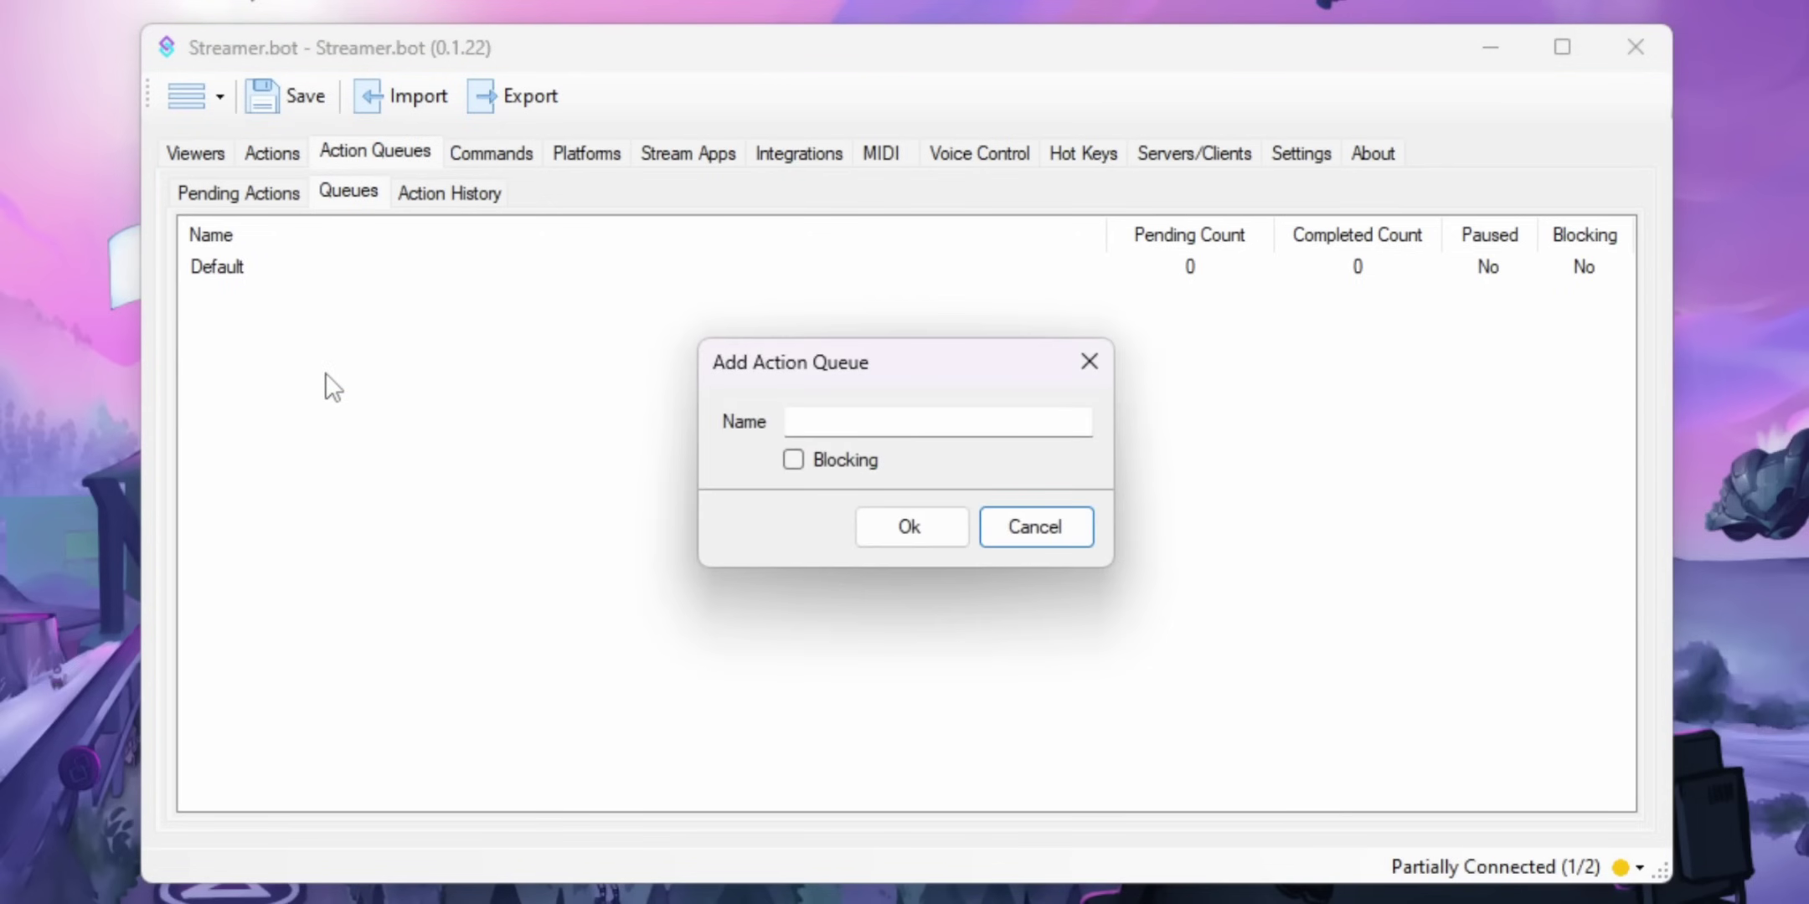
pyautogui.click(794, 460)
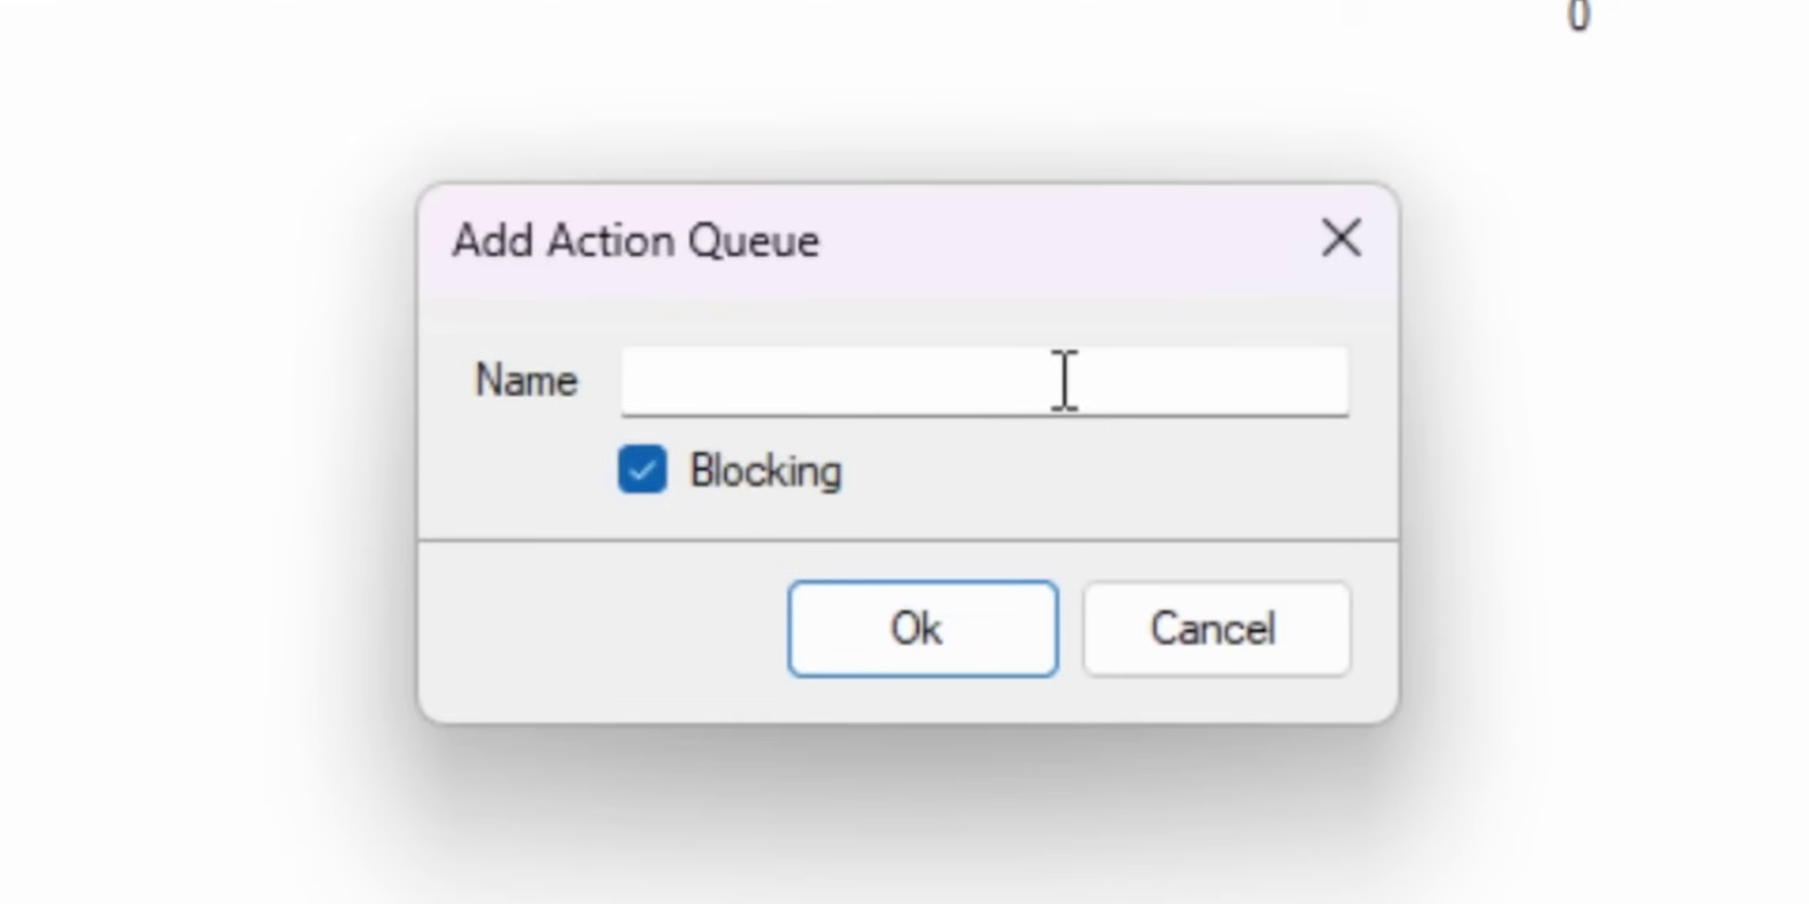
pyautogui.click(972, 422)
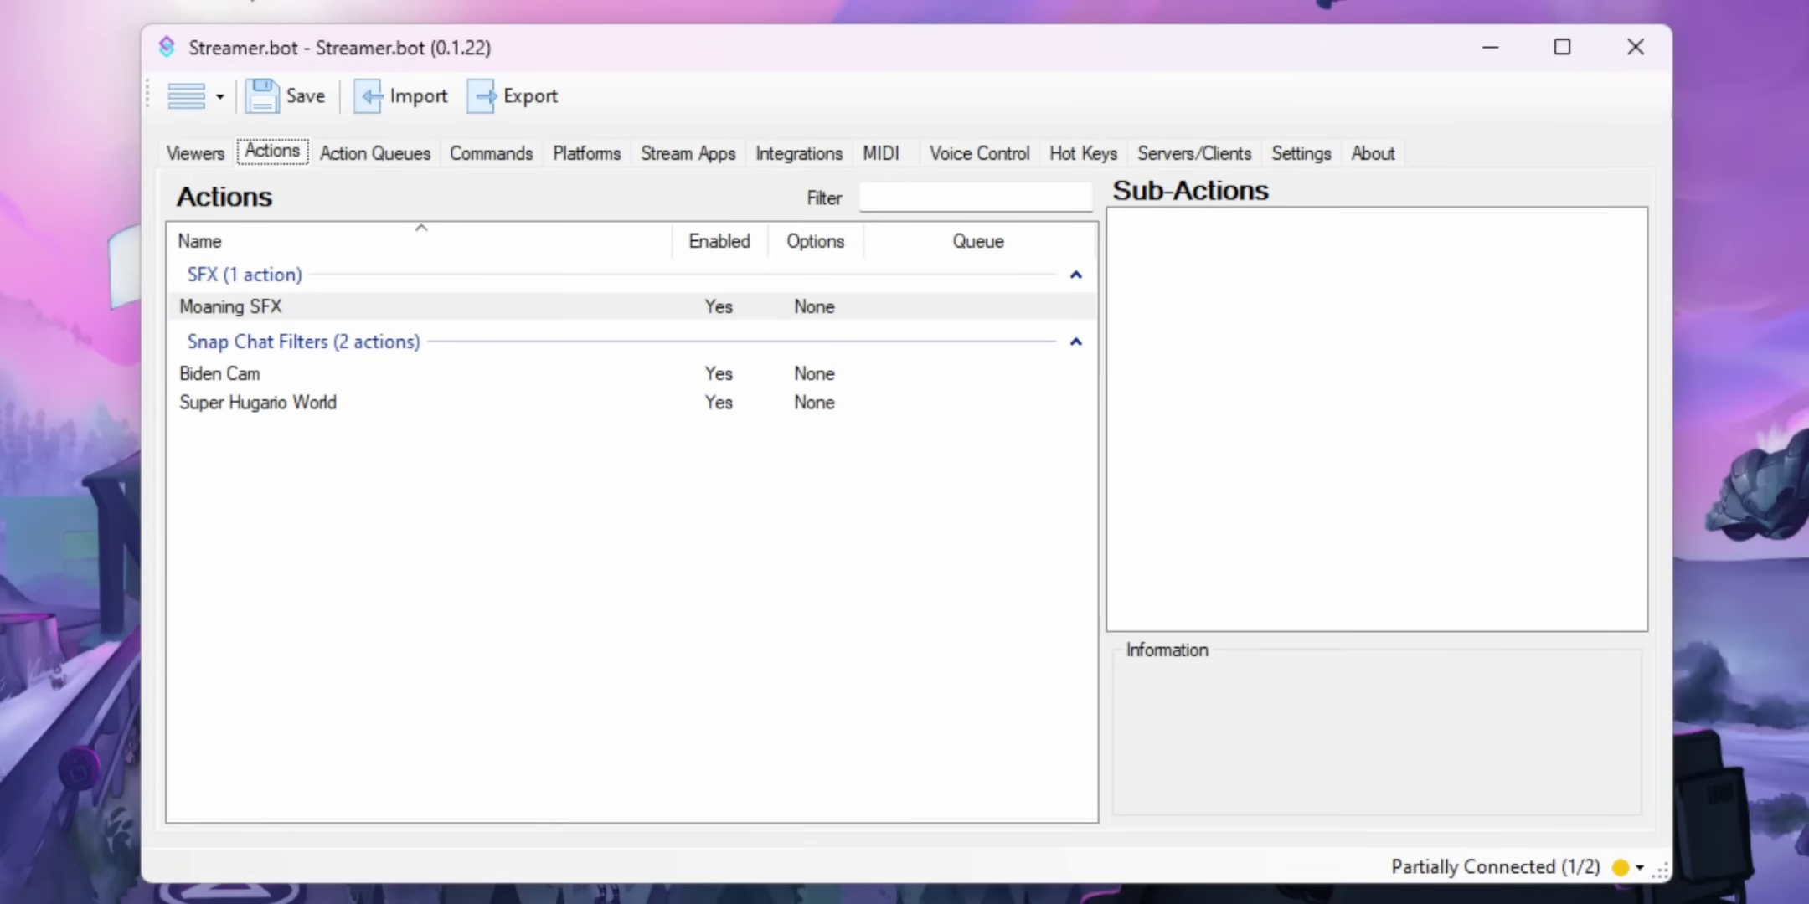
# Put the Moaning SFX action on the Sound Effects queue
pyautogui.rightClick(710, 308)
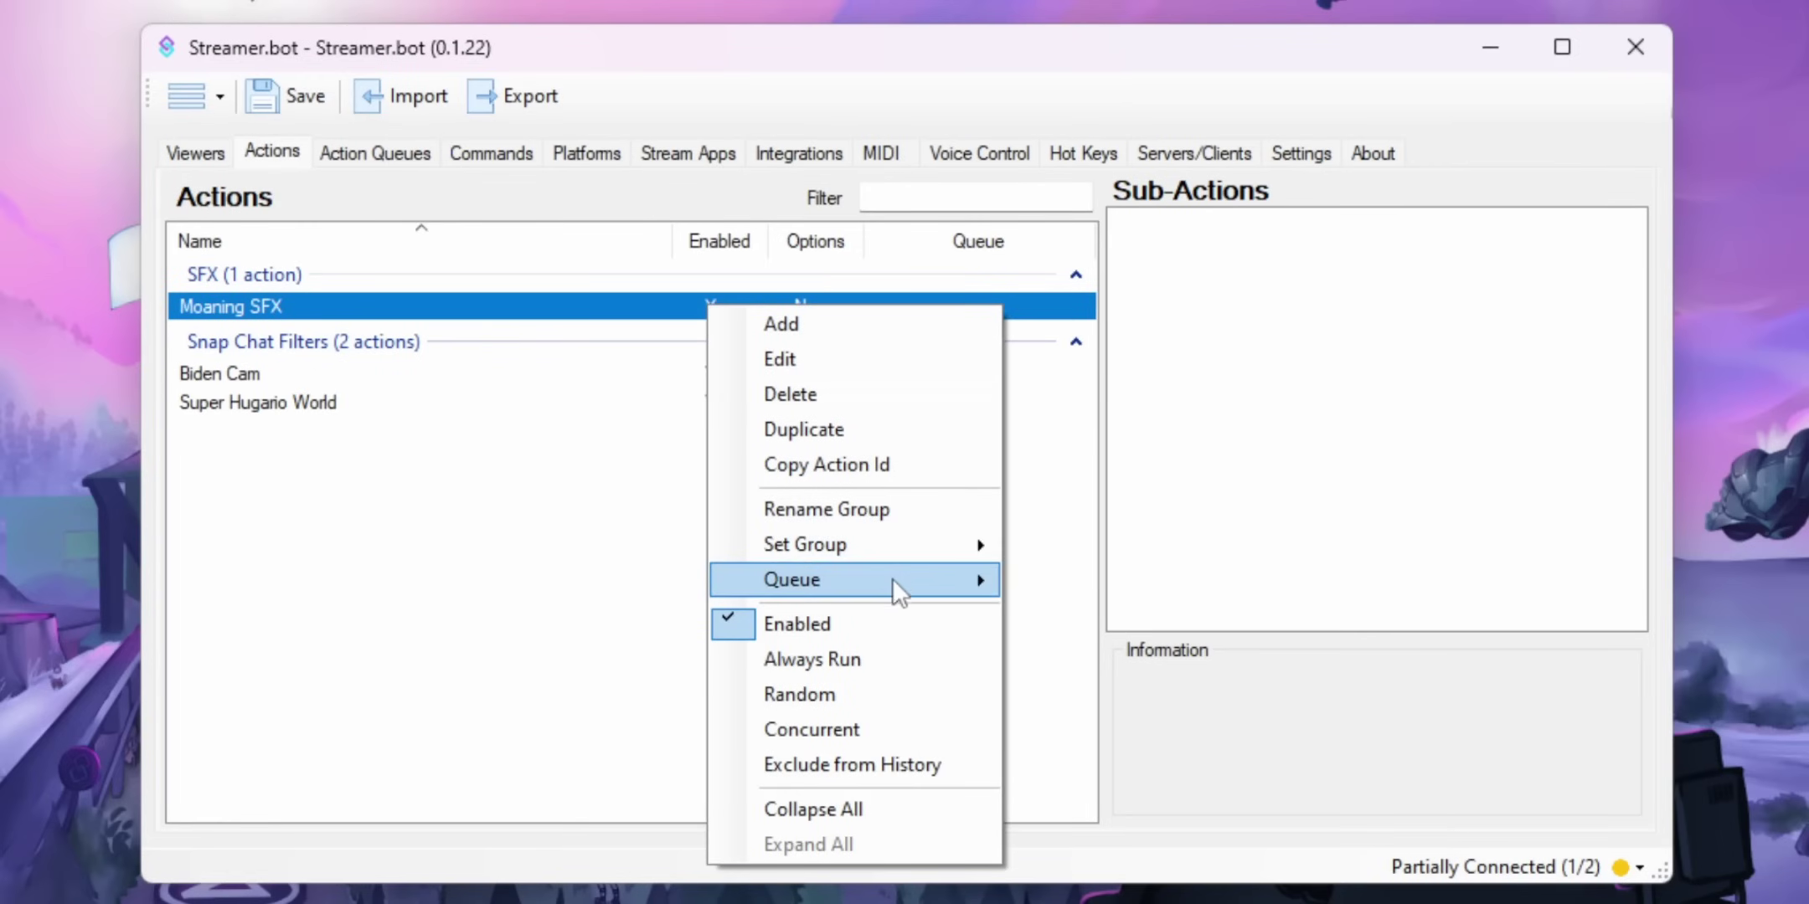
pyautogui.moveTo(891, 577)
pyautogui.click(1122, 662)
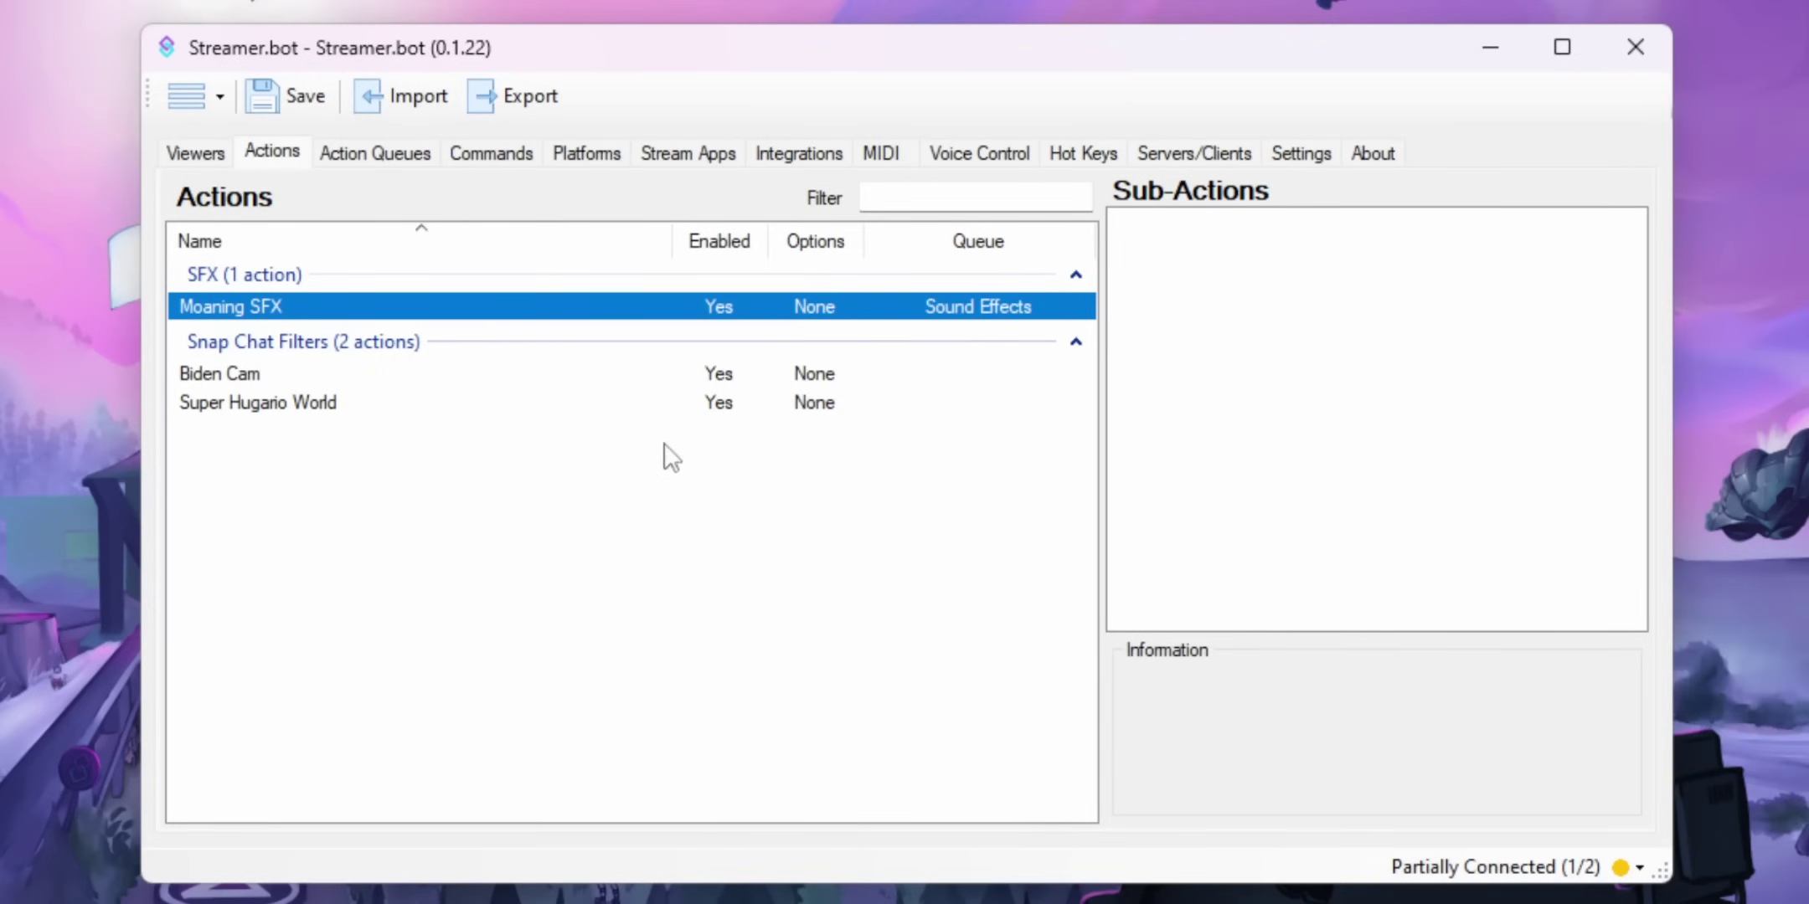
# Put Biden Cam and Super Hugario World on the Snap Chat Filters queue
pyautogui.rightClick(561, 379)
pyautogui.moveTo(721, 658)
pyautogui.click(897, 705)
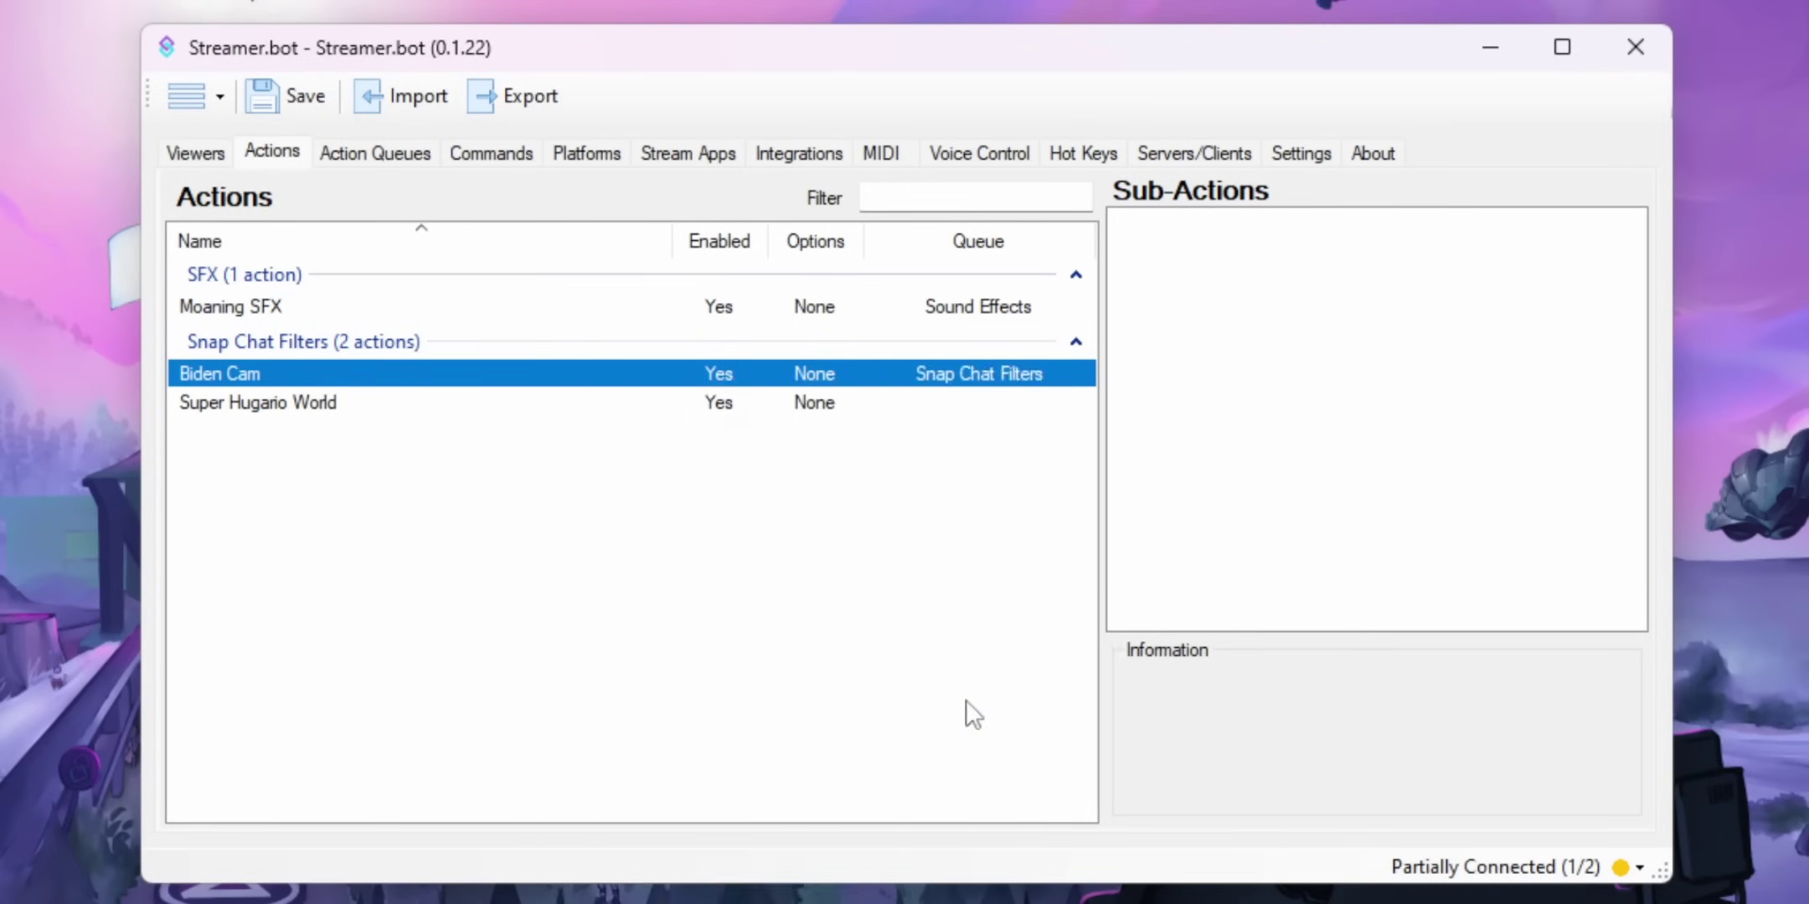
pyautogui.rightClick(379, 402)
pyautogui.moveTo(569, 676)
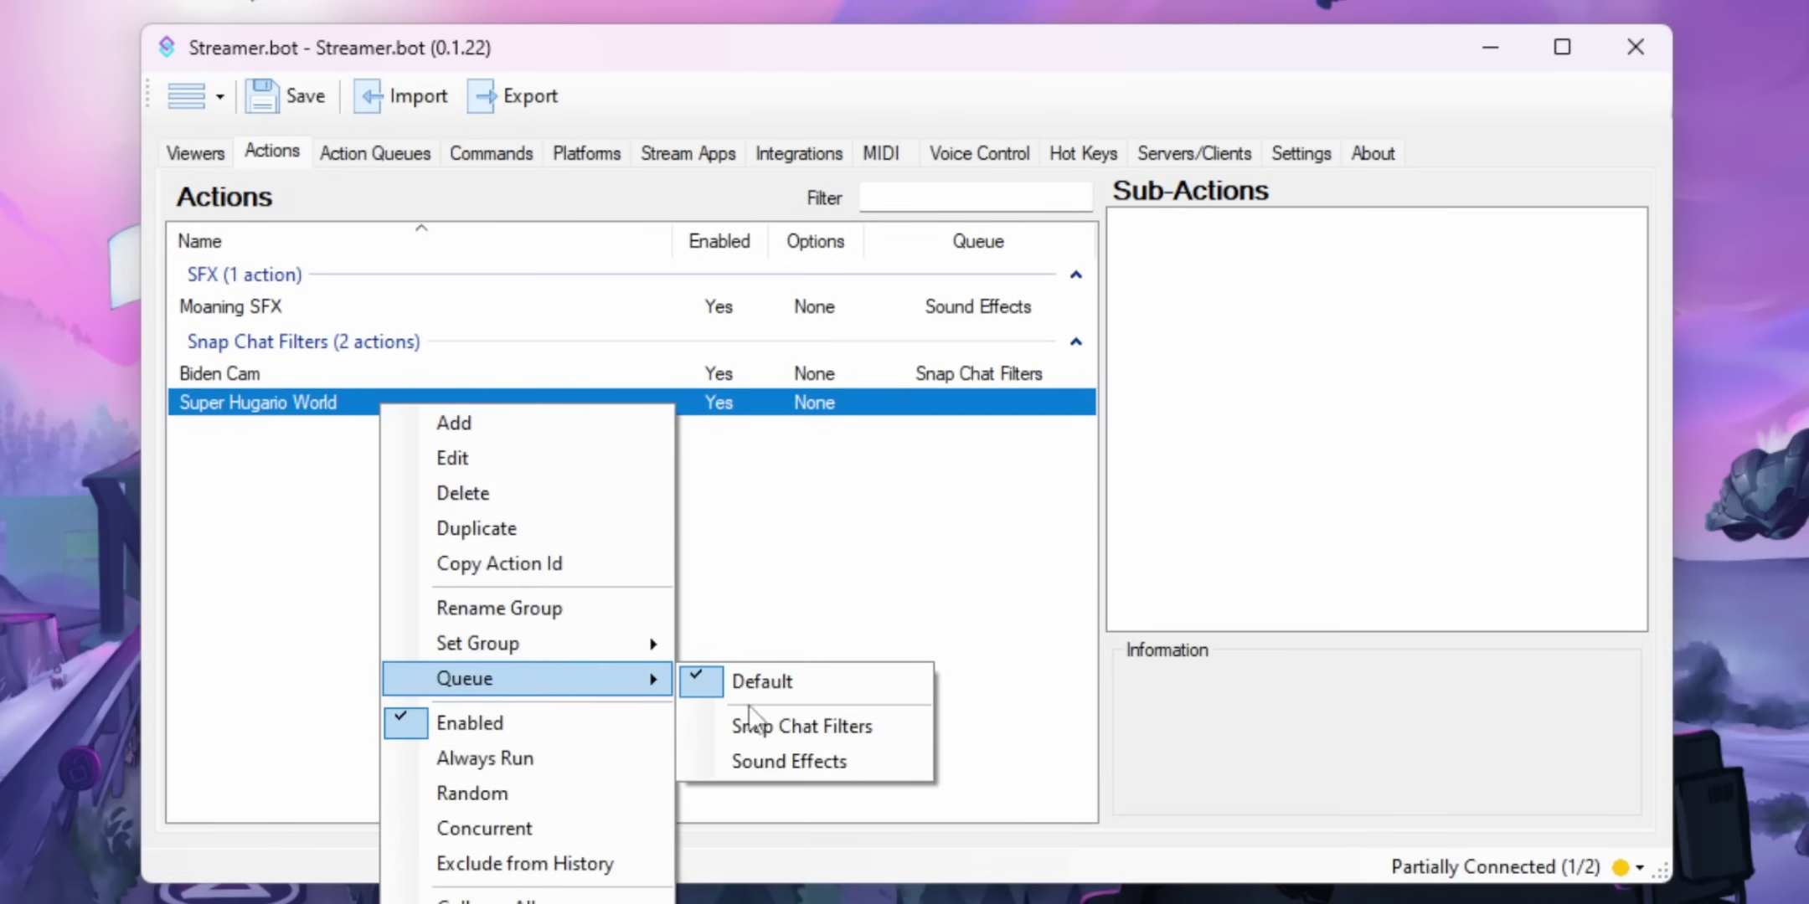
pyautogui.click(902, 729)
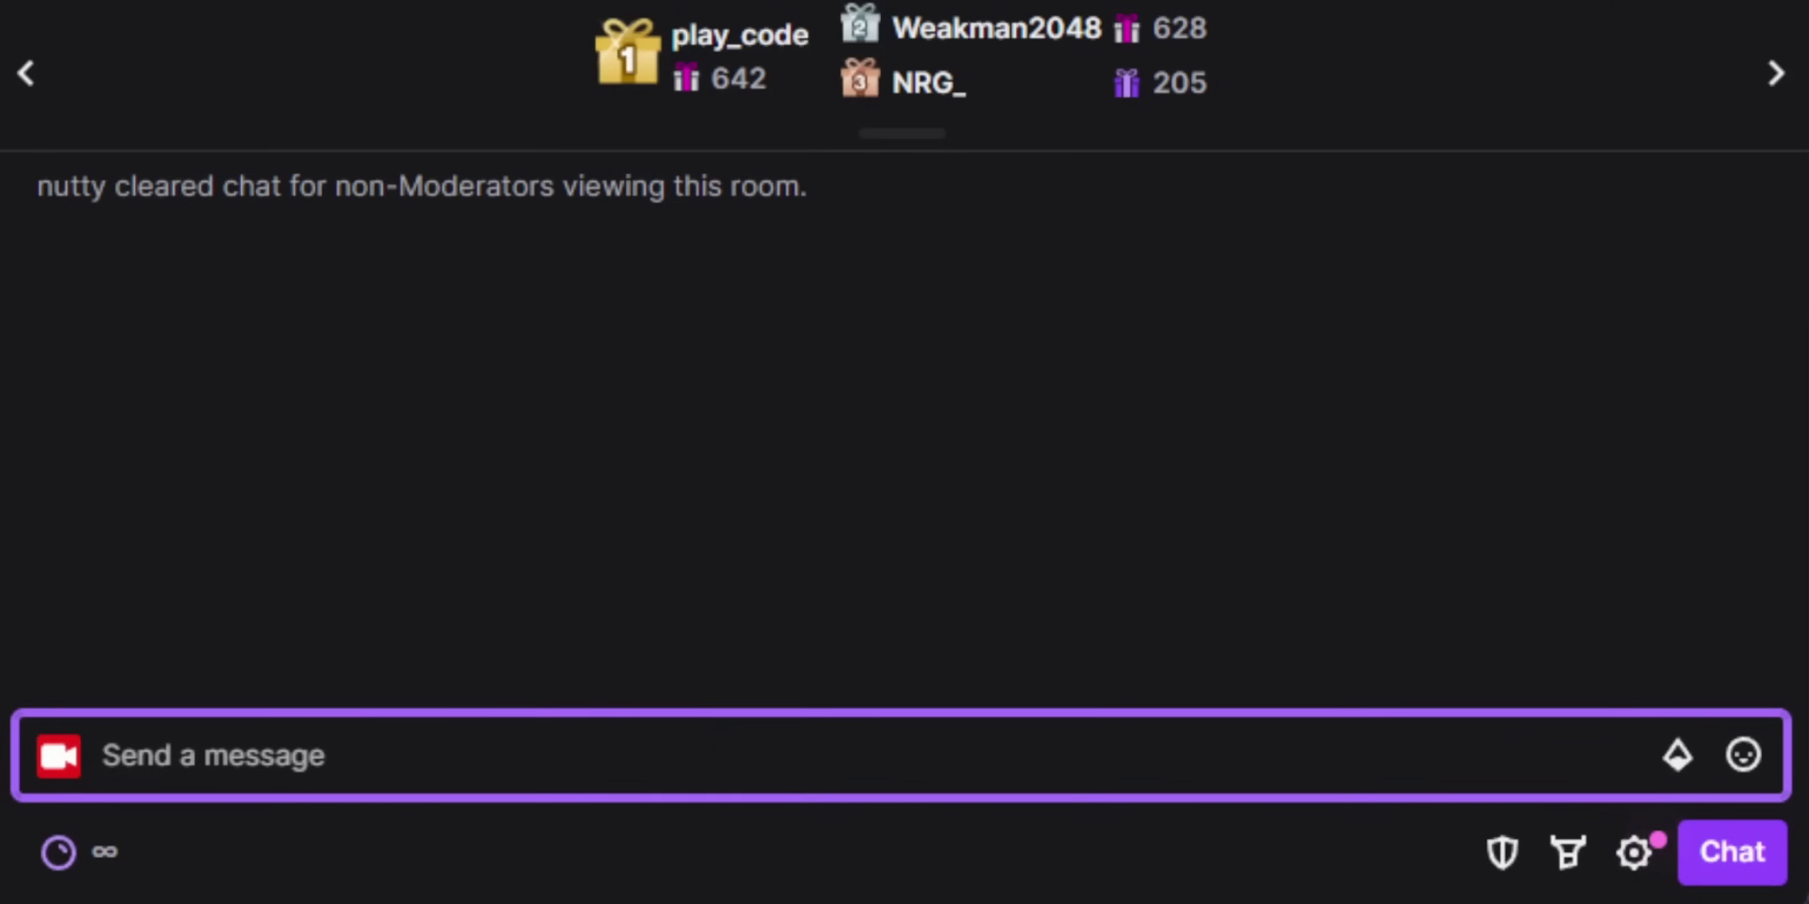
# Send a !so shoutout command with another streamer's username in Twitch chat
pyautogui.write('!so pink')
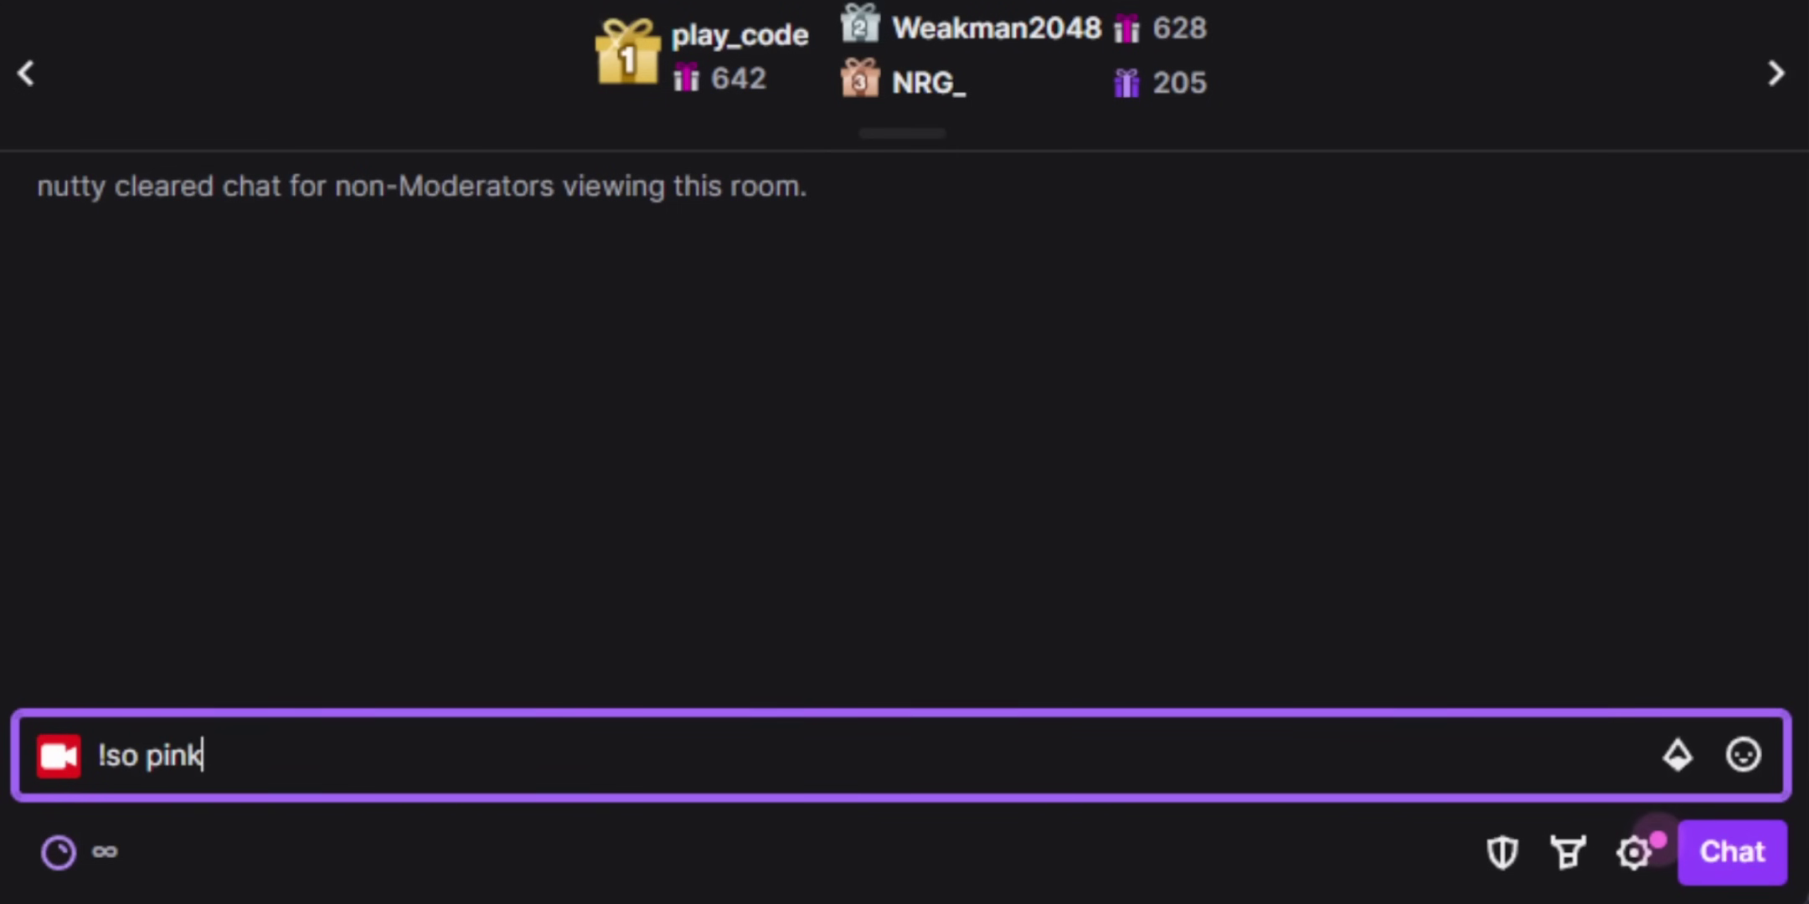
pyautogui.write('_sparkles')
pyautogui.press('Return')
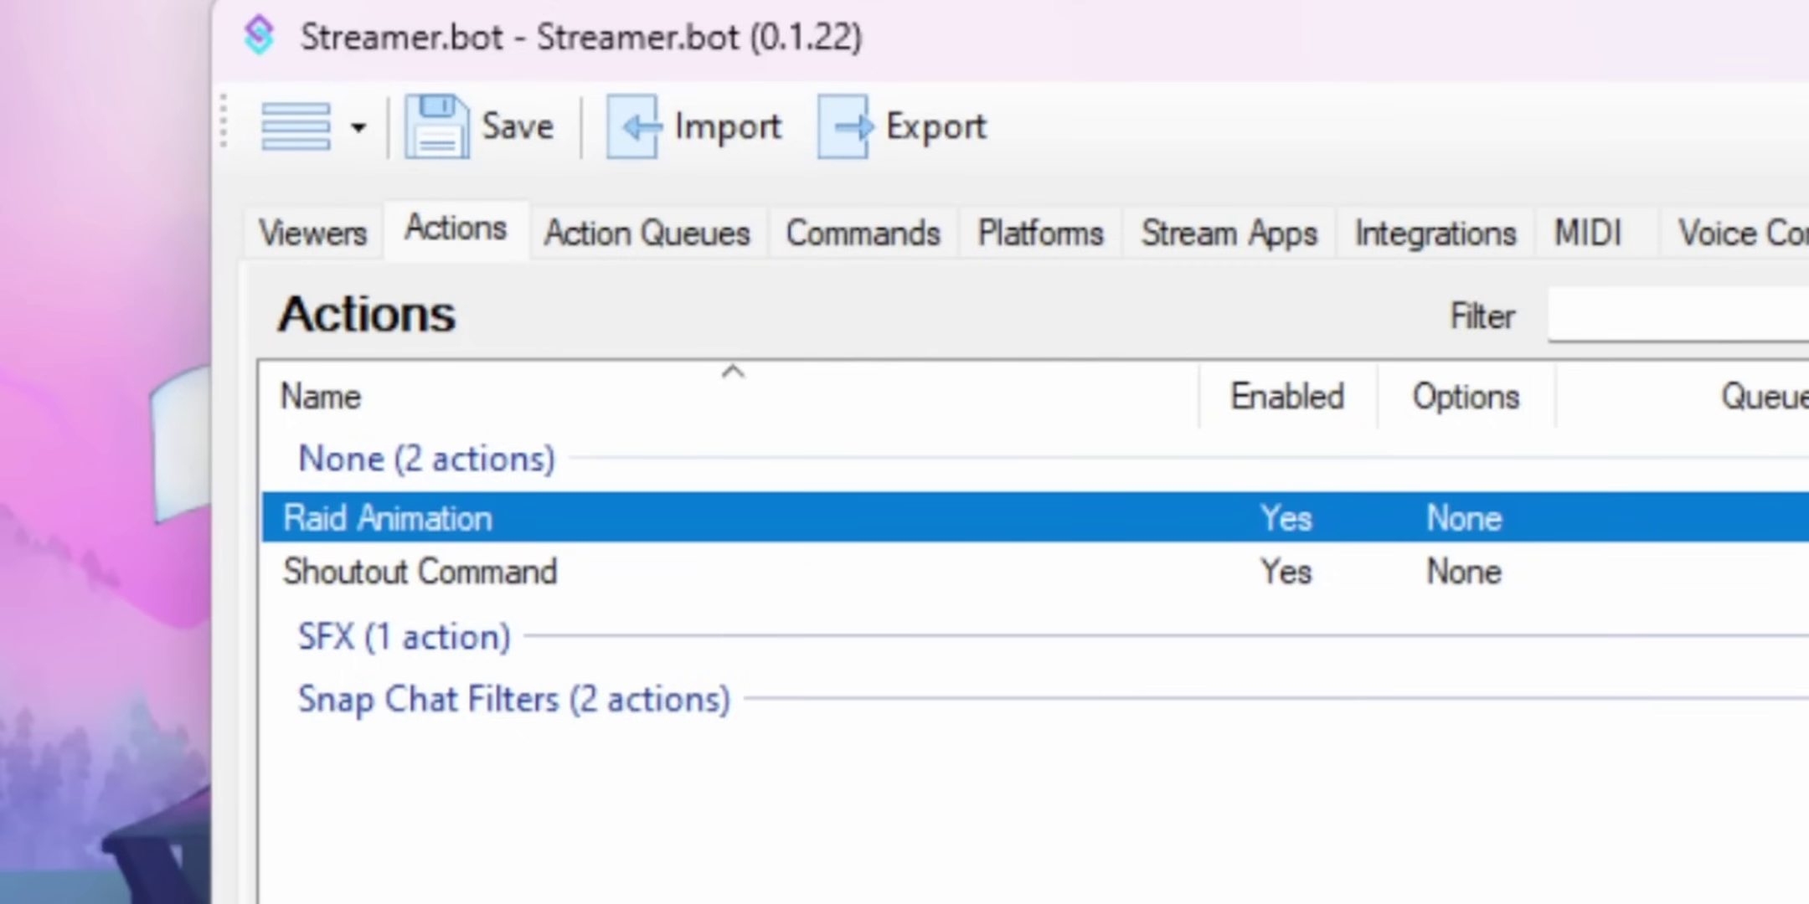
# Set the Twitch Raid Generic event to run the Raid Animation action
pyautogui.click(849, 580)
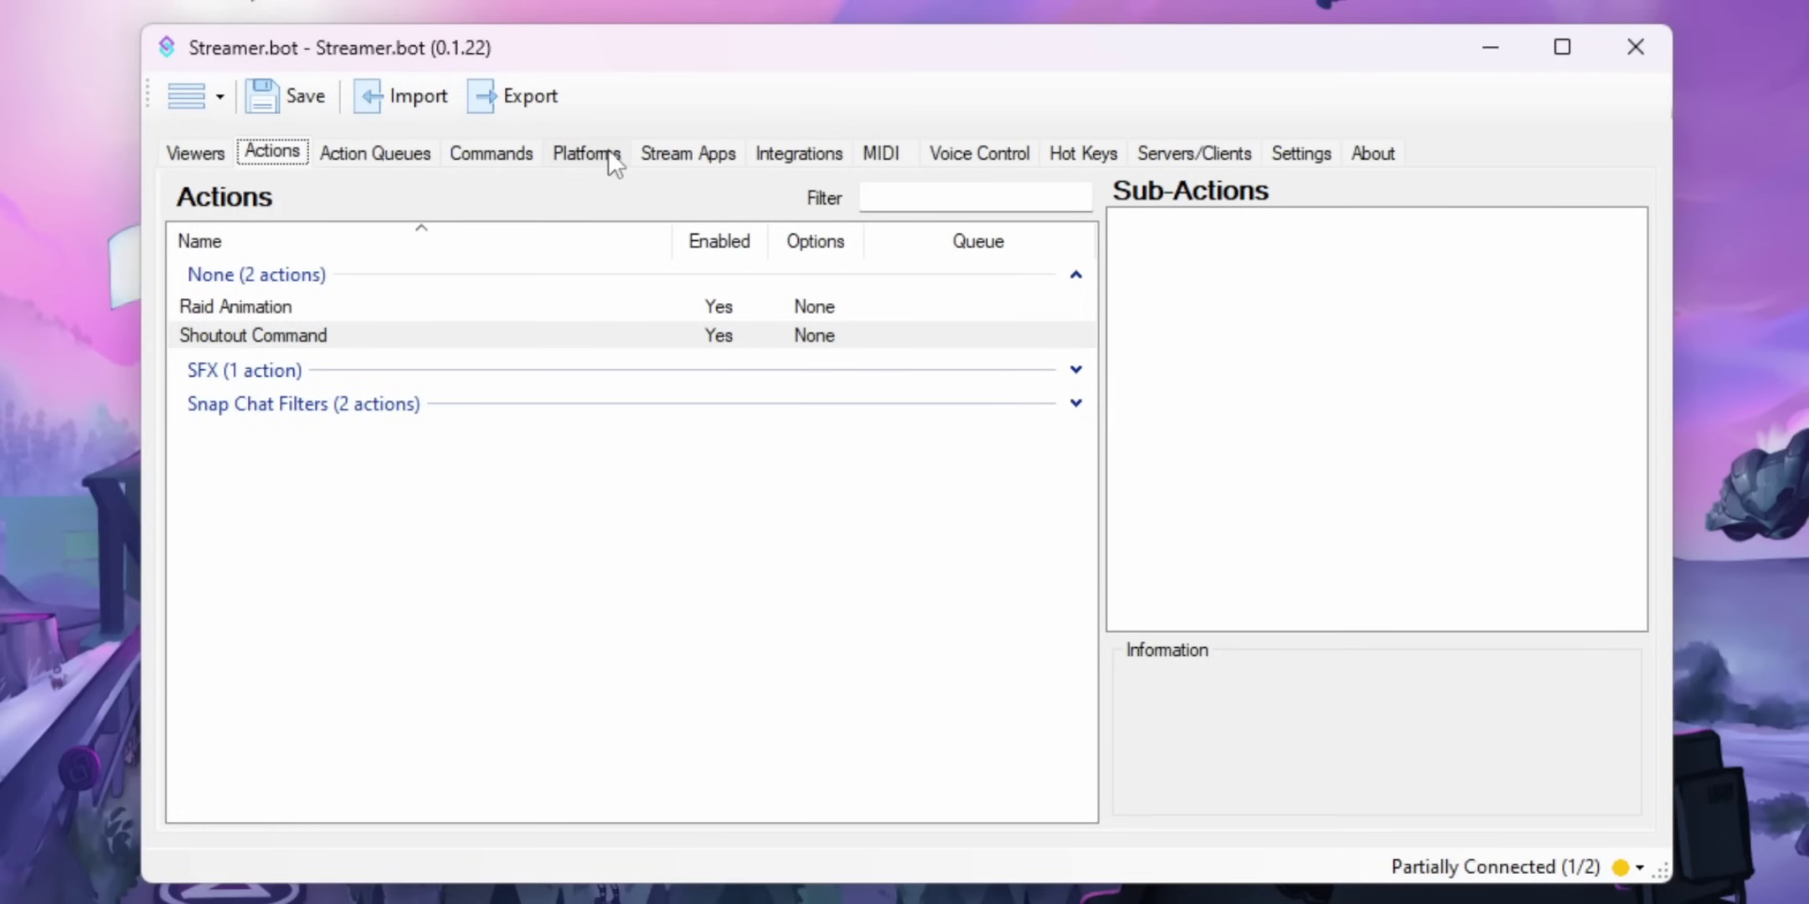
pyautogui.click(606, 155)
pyautogui.click(935, 273)
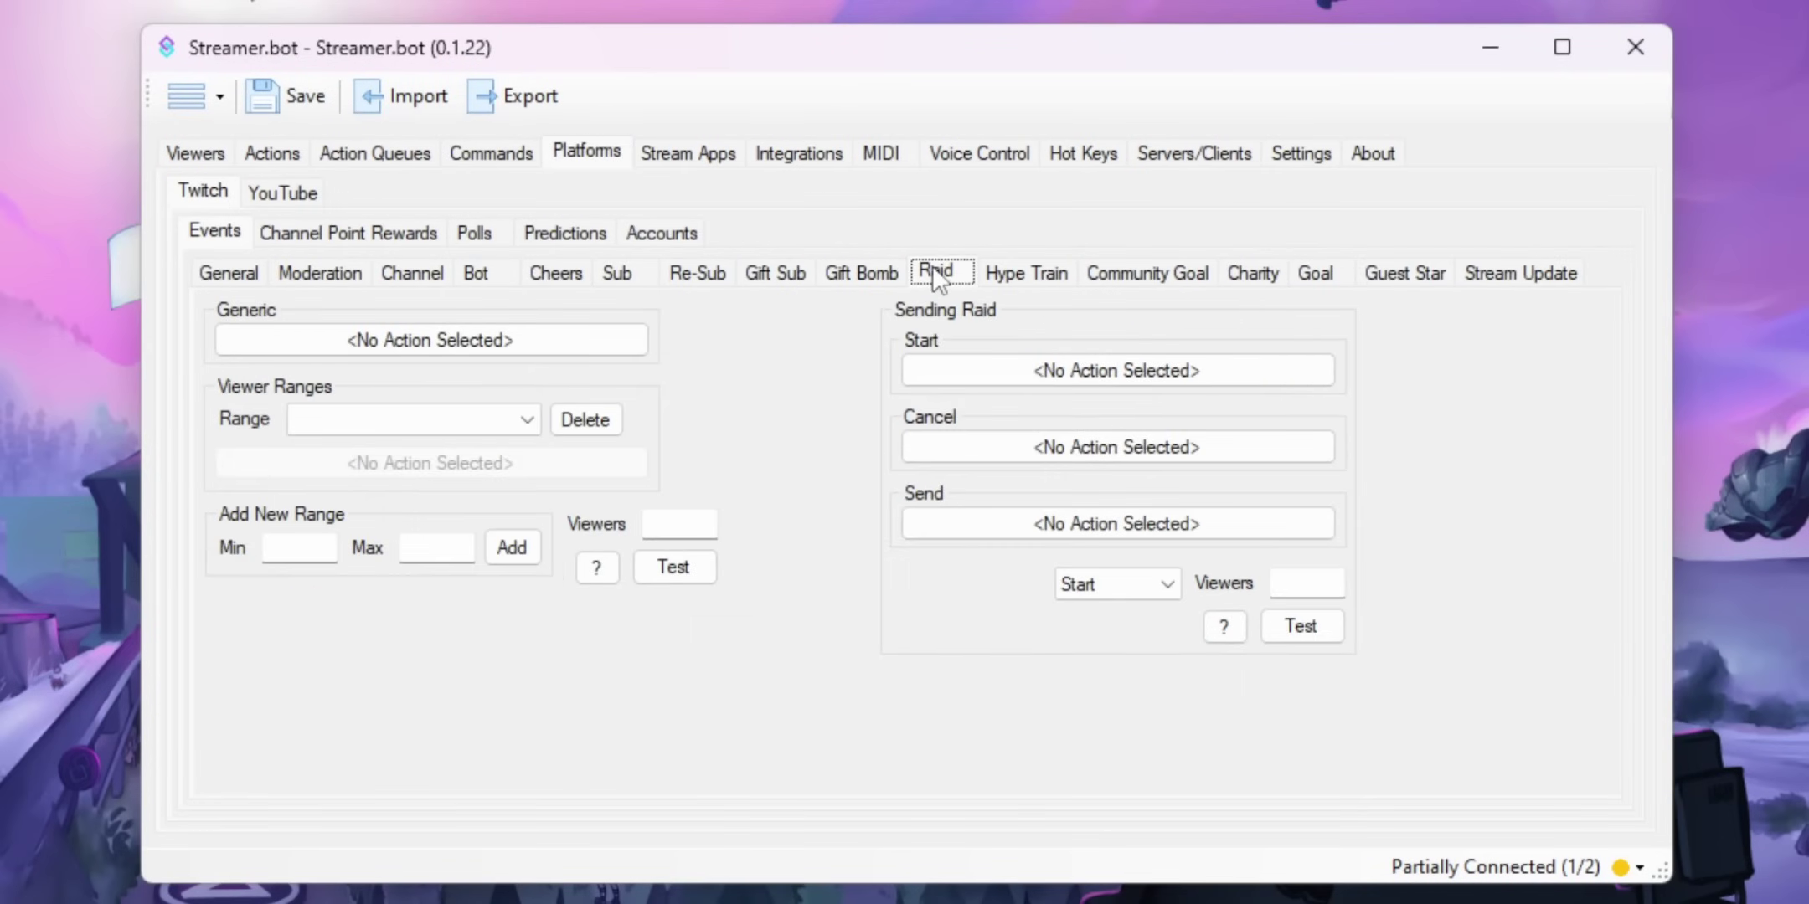
pyautogui.click(555, 338)
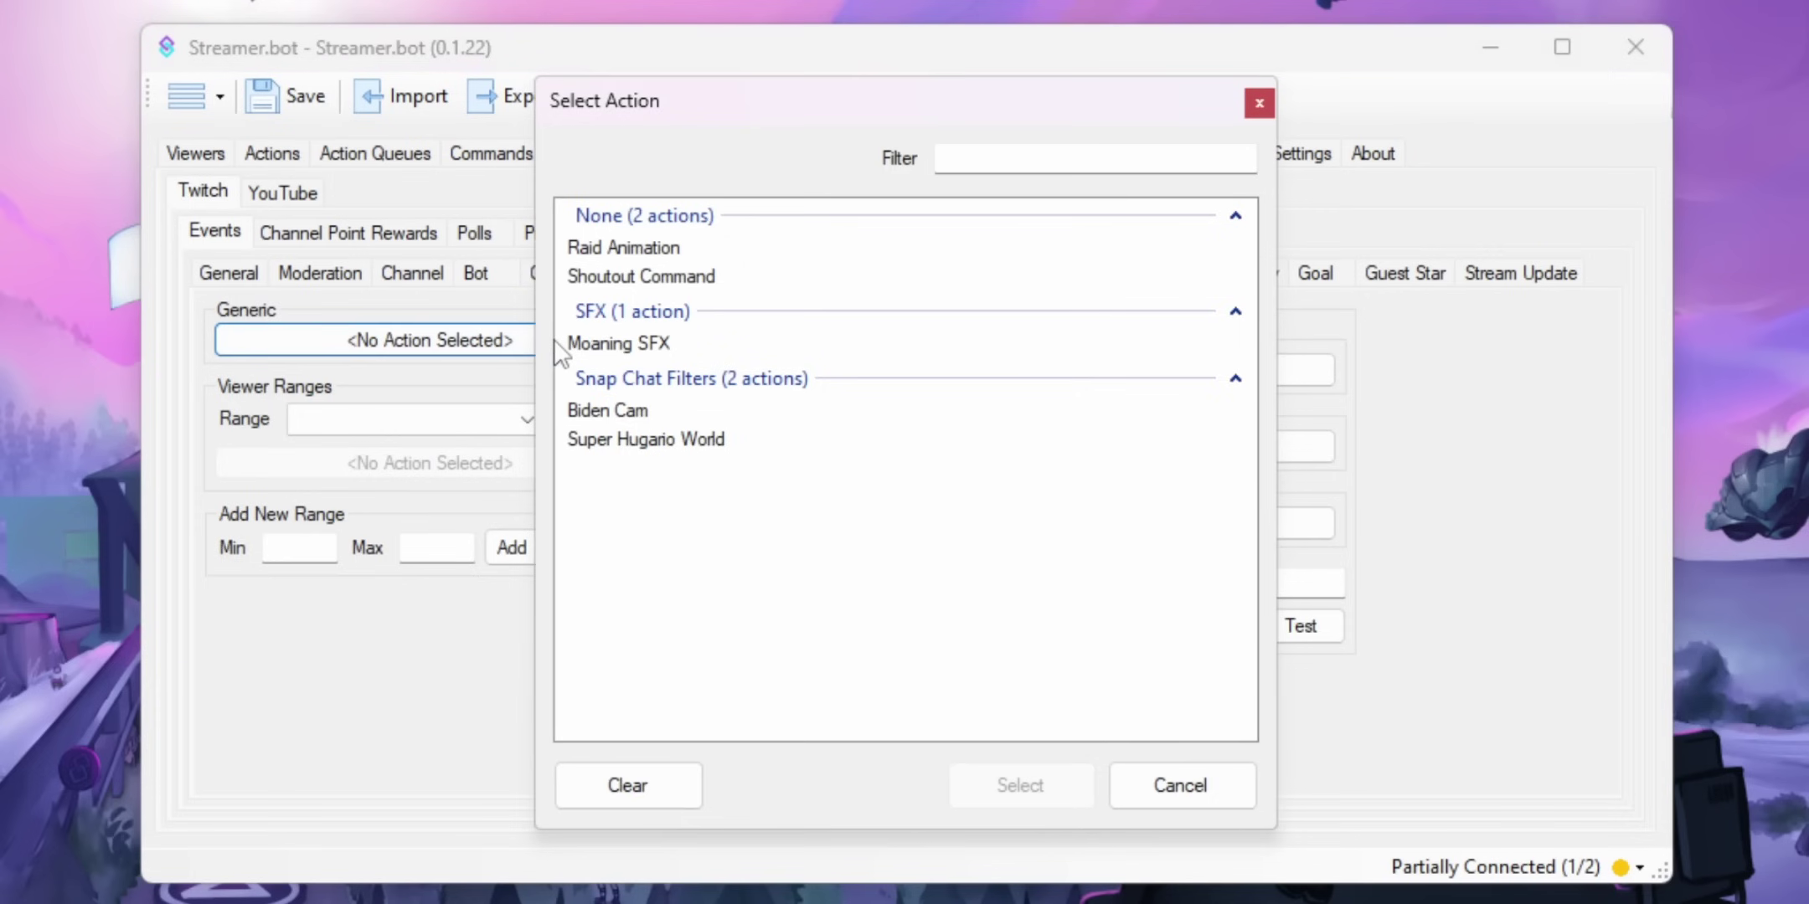
pyautogui.click(744, 248)
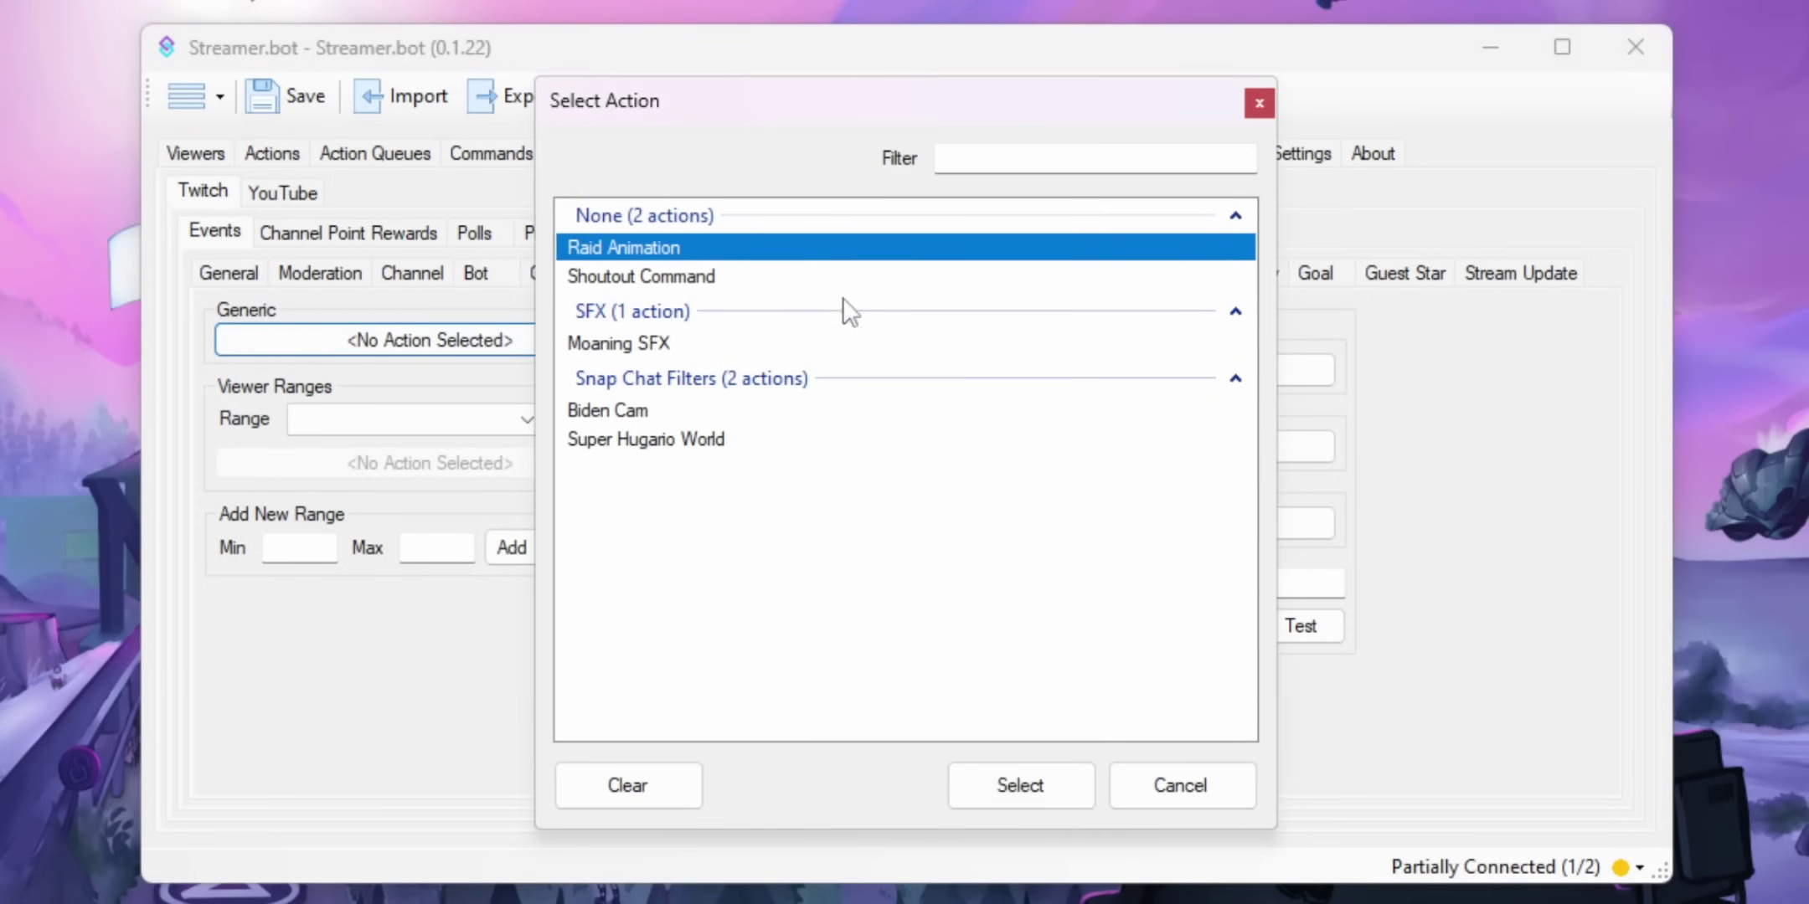
pyautogui.click(1016, 787)
# Browse between Raid Animation and Shoutout Command for the raid, then reconfirm Raid Animation
pyautogui.click(889, 278)
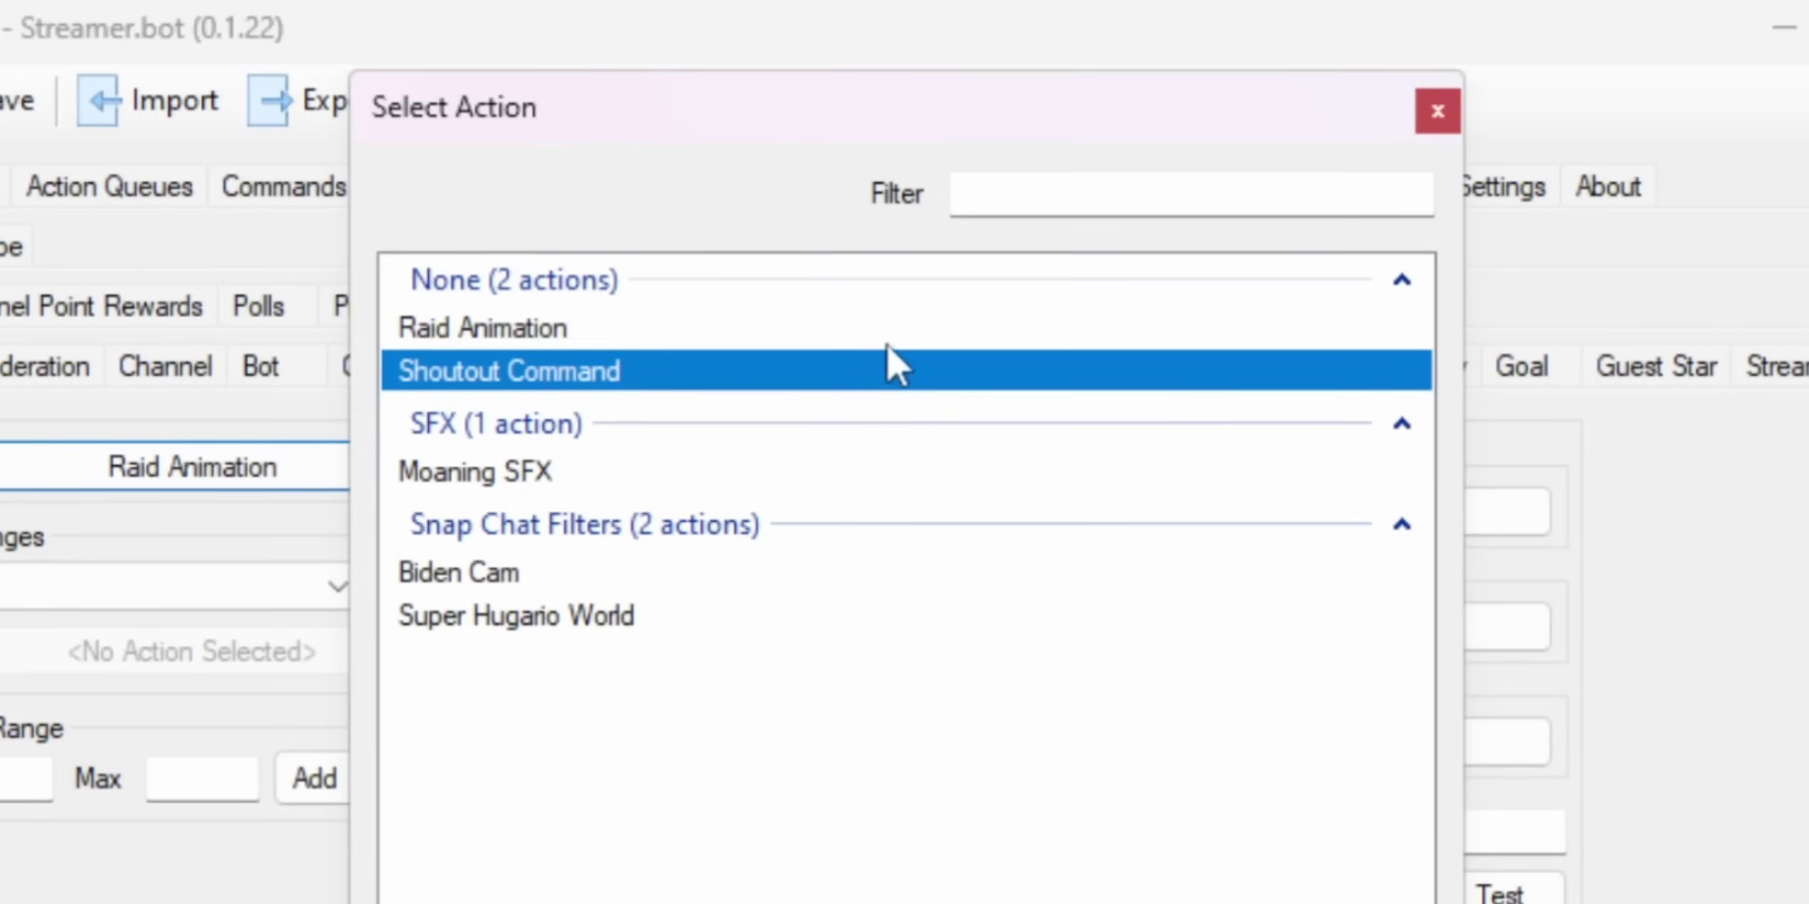
pyautogui.click(886, 335)
pyautogui.click(877, 368)
pyautogui.click(865, 332)
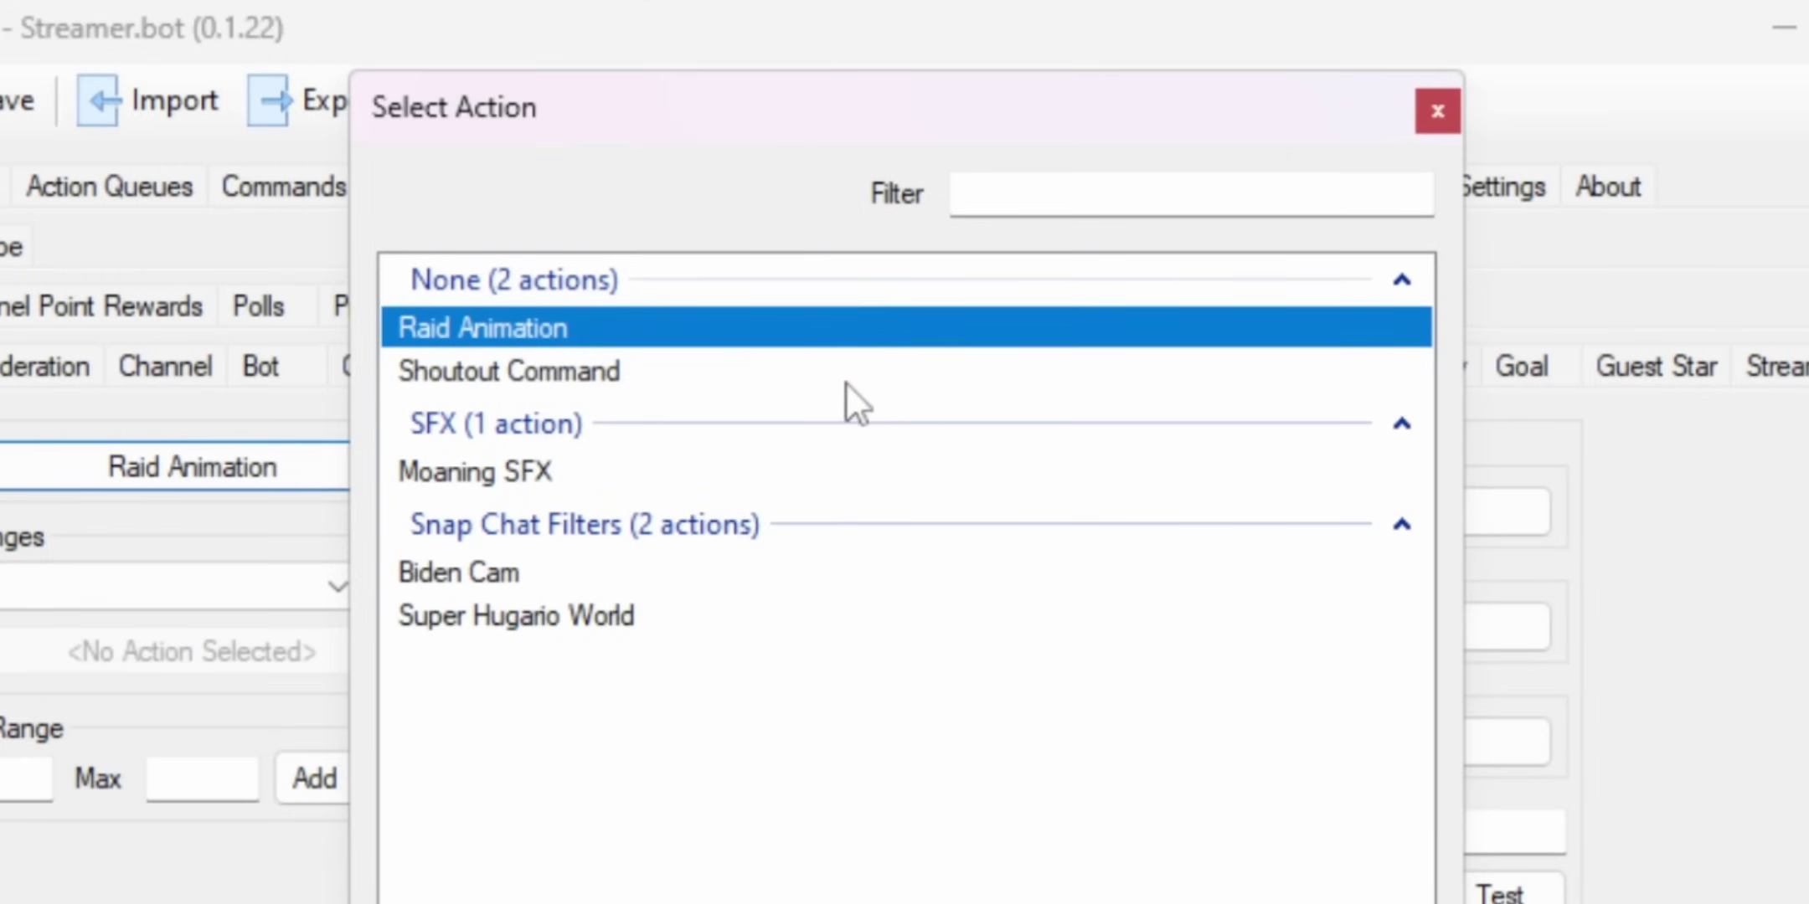
pyautogui.press('Down')
pyautogui.press('Up')
pyautogui.press('Down')
pyautogui.press('Up')
pyautogui.press('Down')
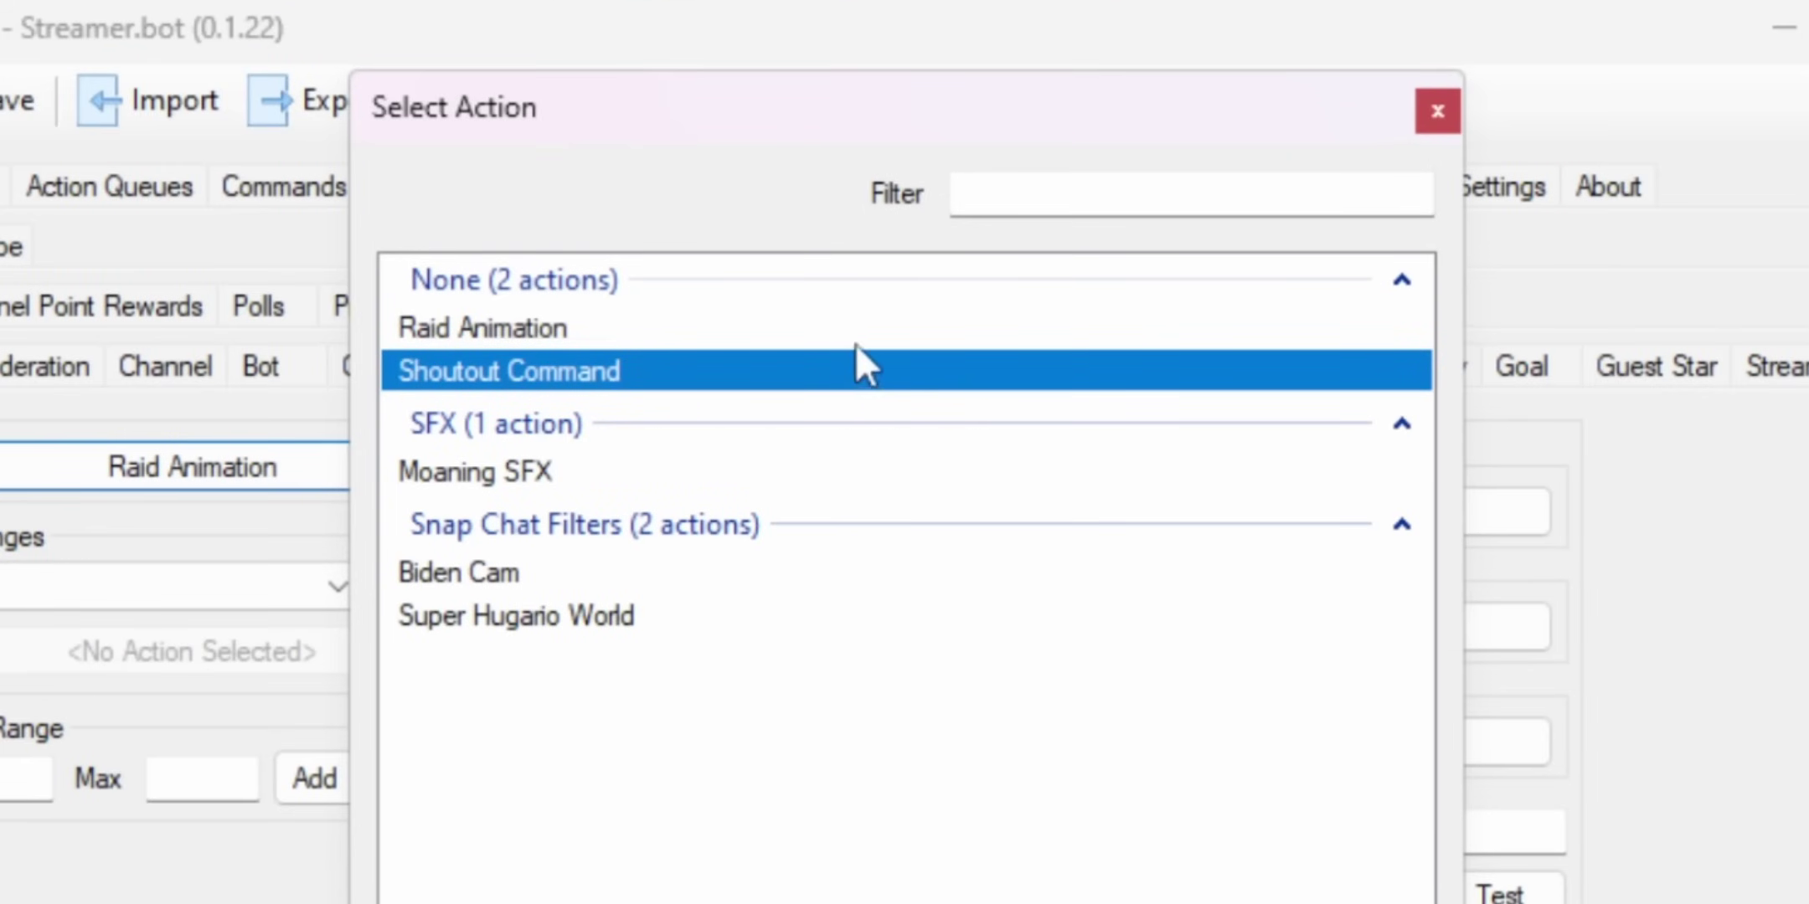
pyautogui.click(850, 331)
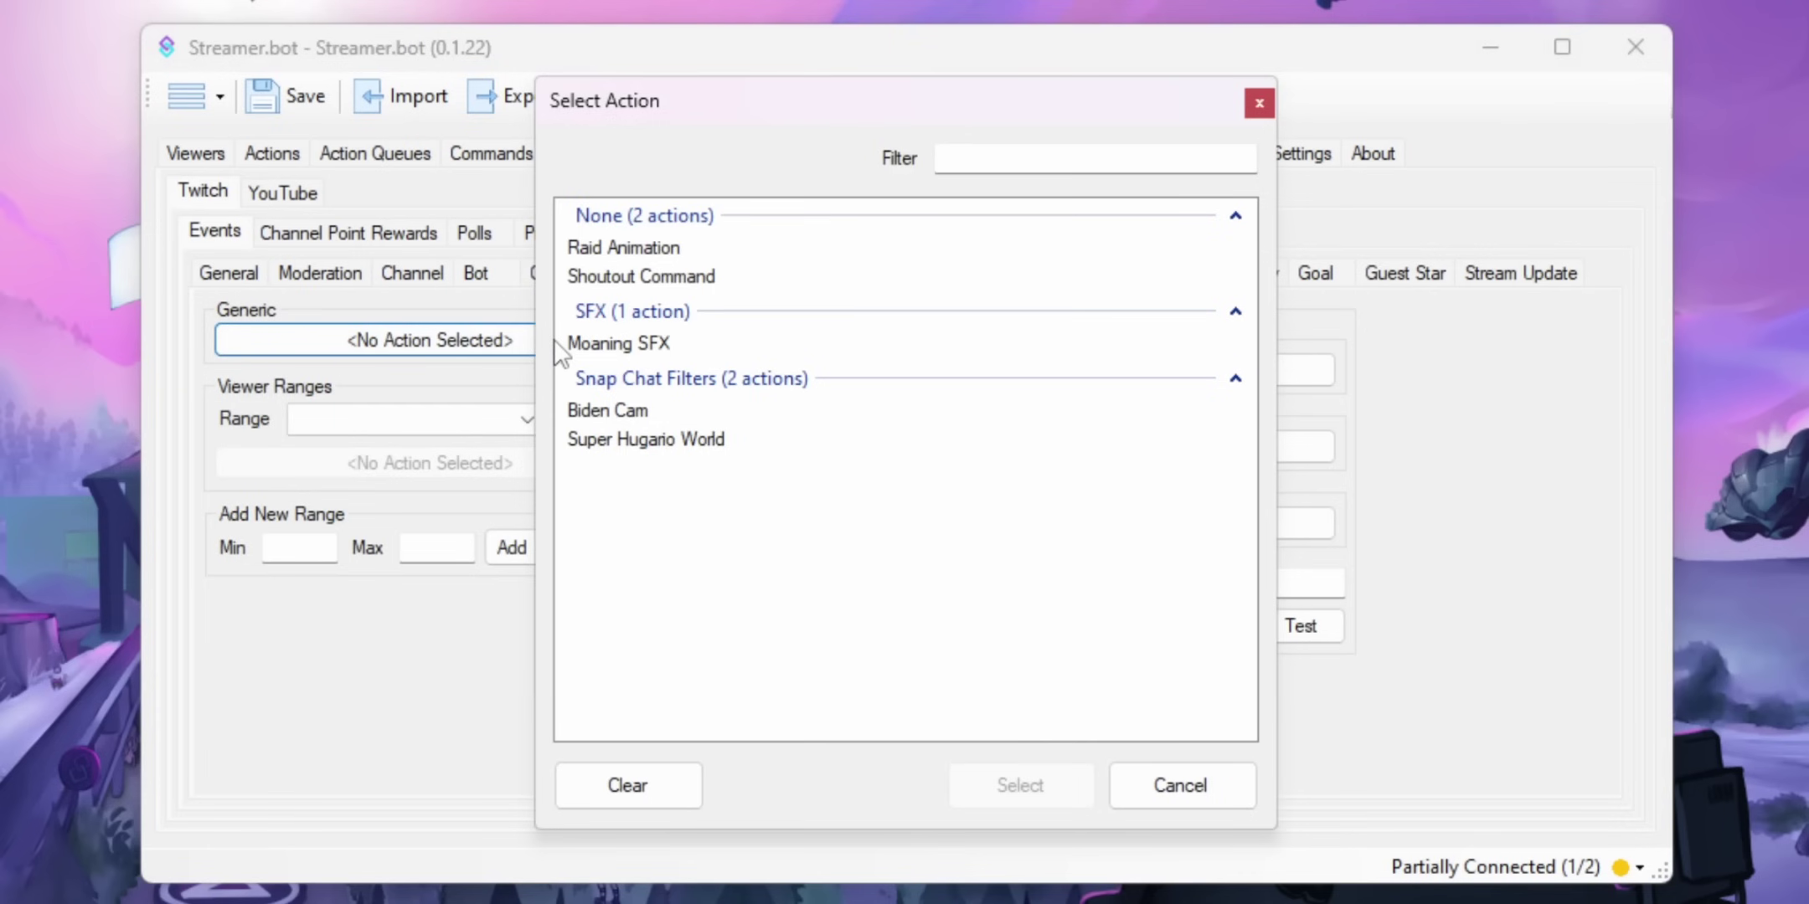
pyautogui.click(741, 249)
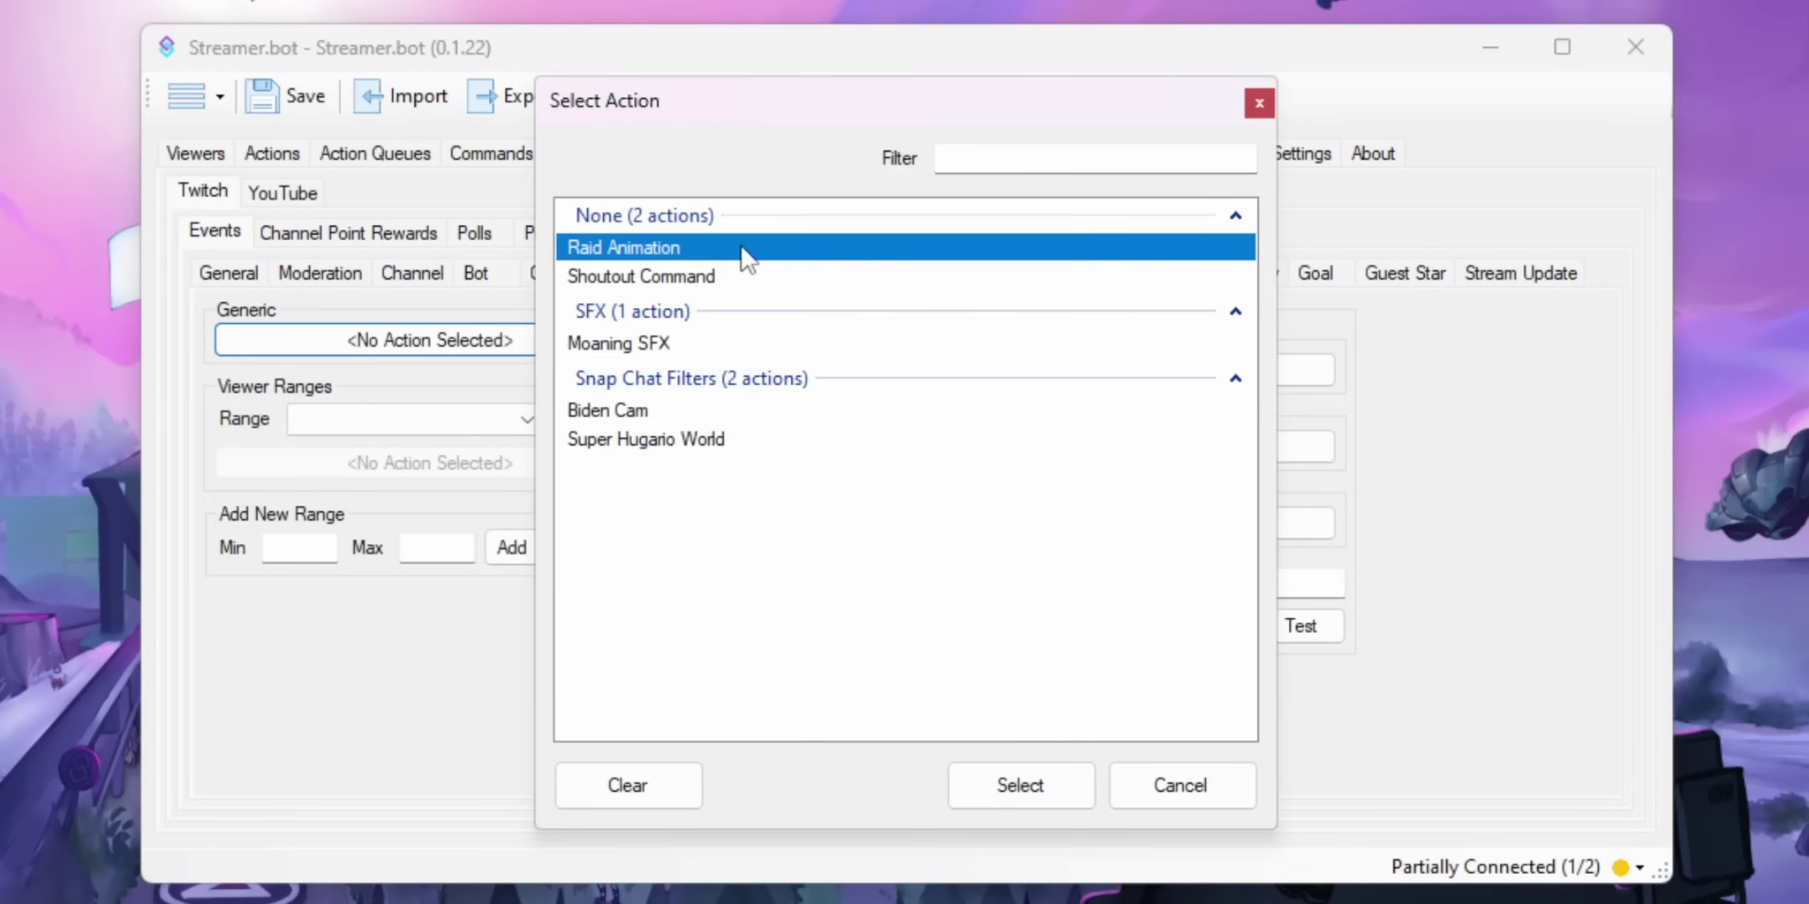
pyautogui.click(1015, 784)
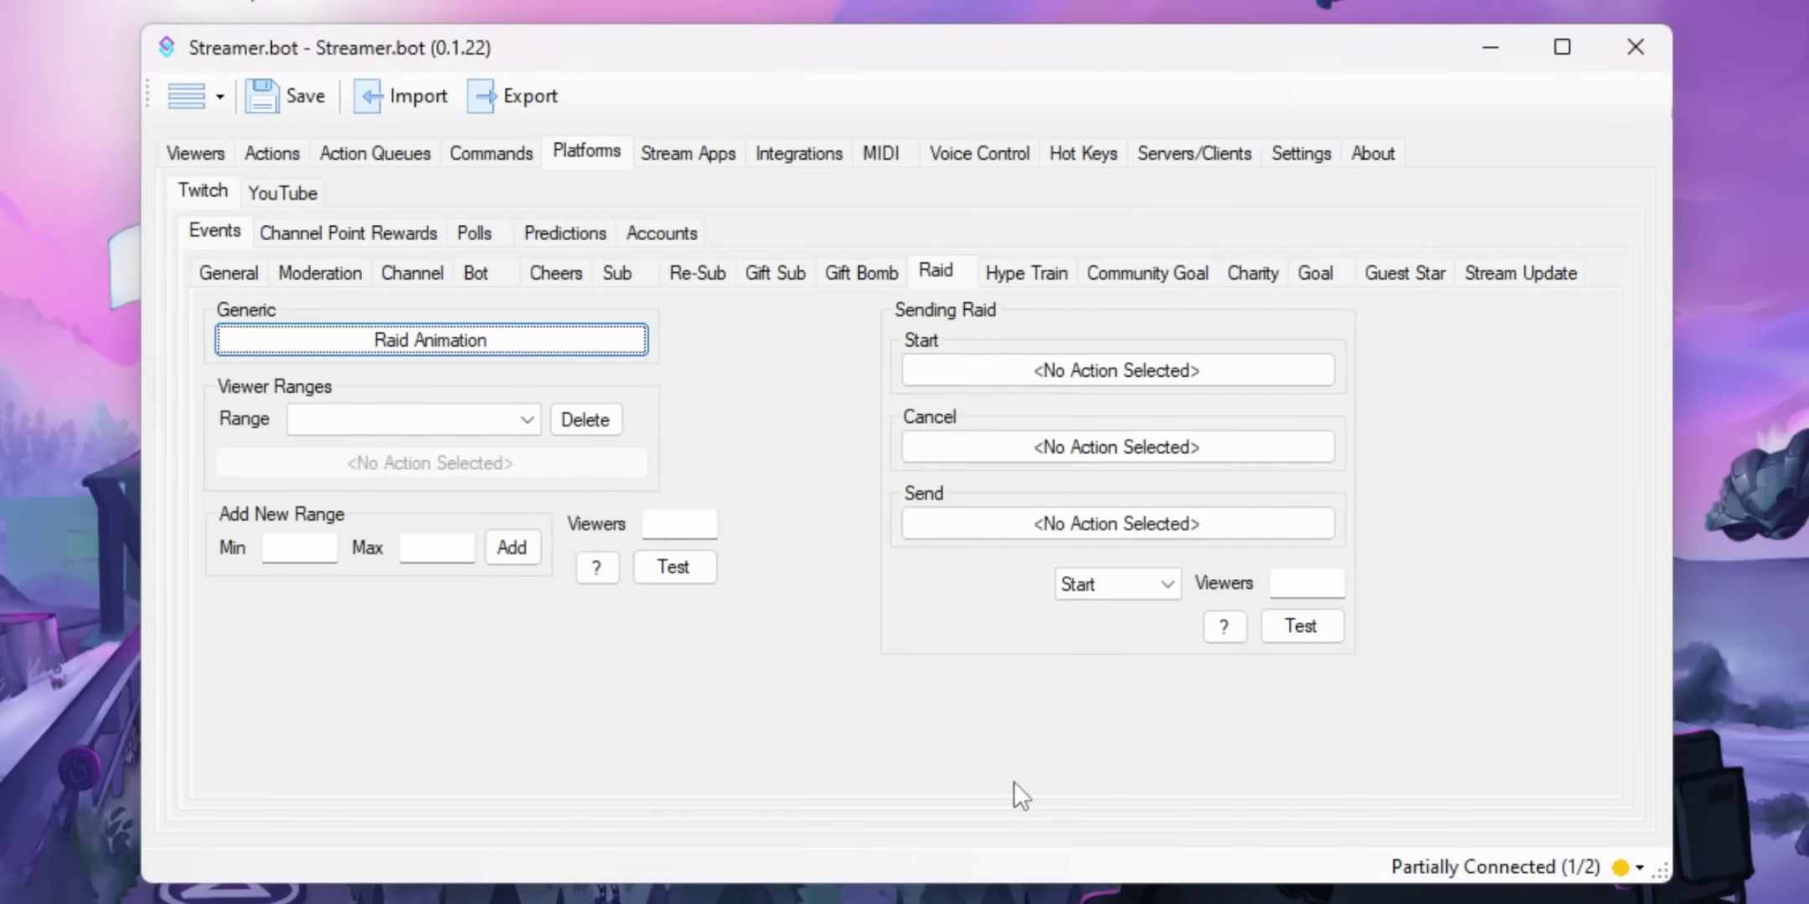
# Reopen the raid action picker and compare Shoutout Command with Raid Animation
pyautogui.click(578, 338)
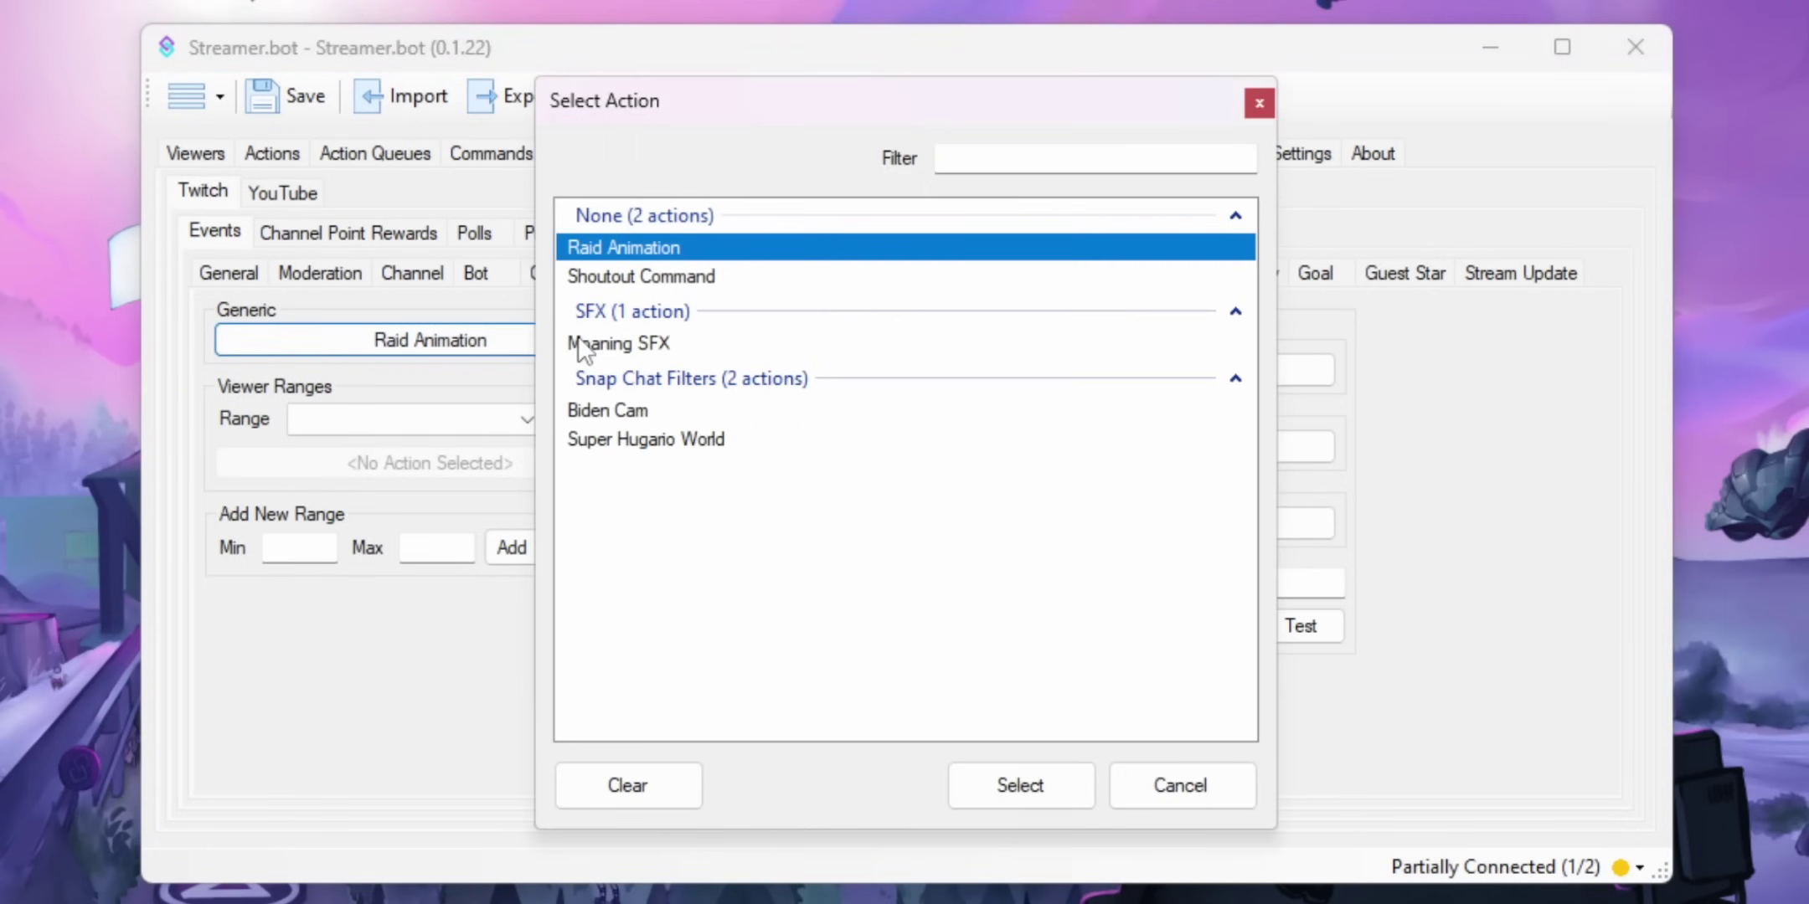
pyautogui.click(888, 269)
pyautogui.click(890, 258)
pyautogui.click(888, 275)
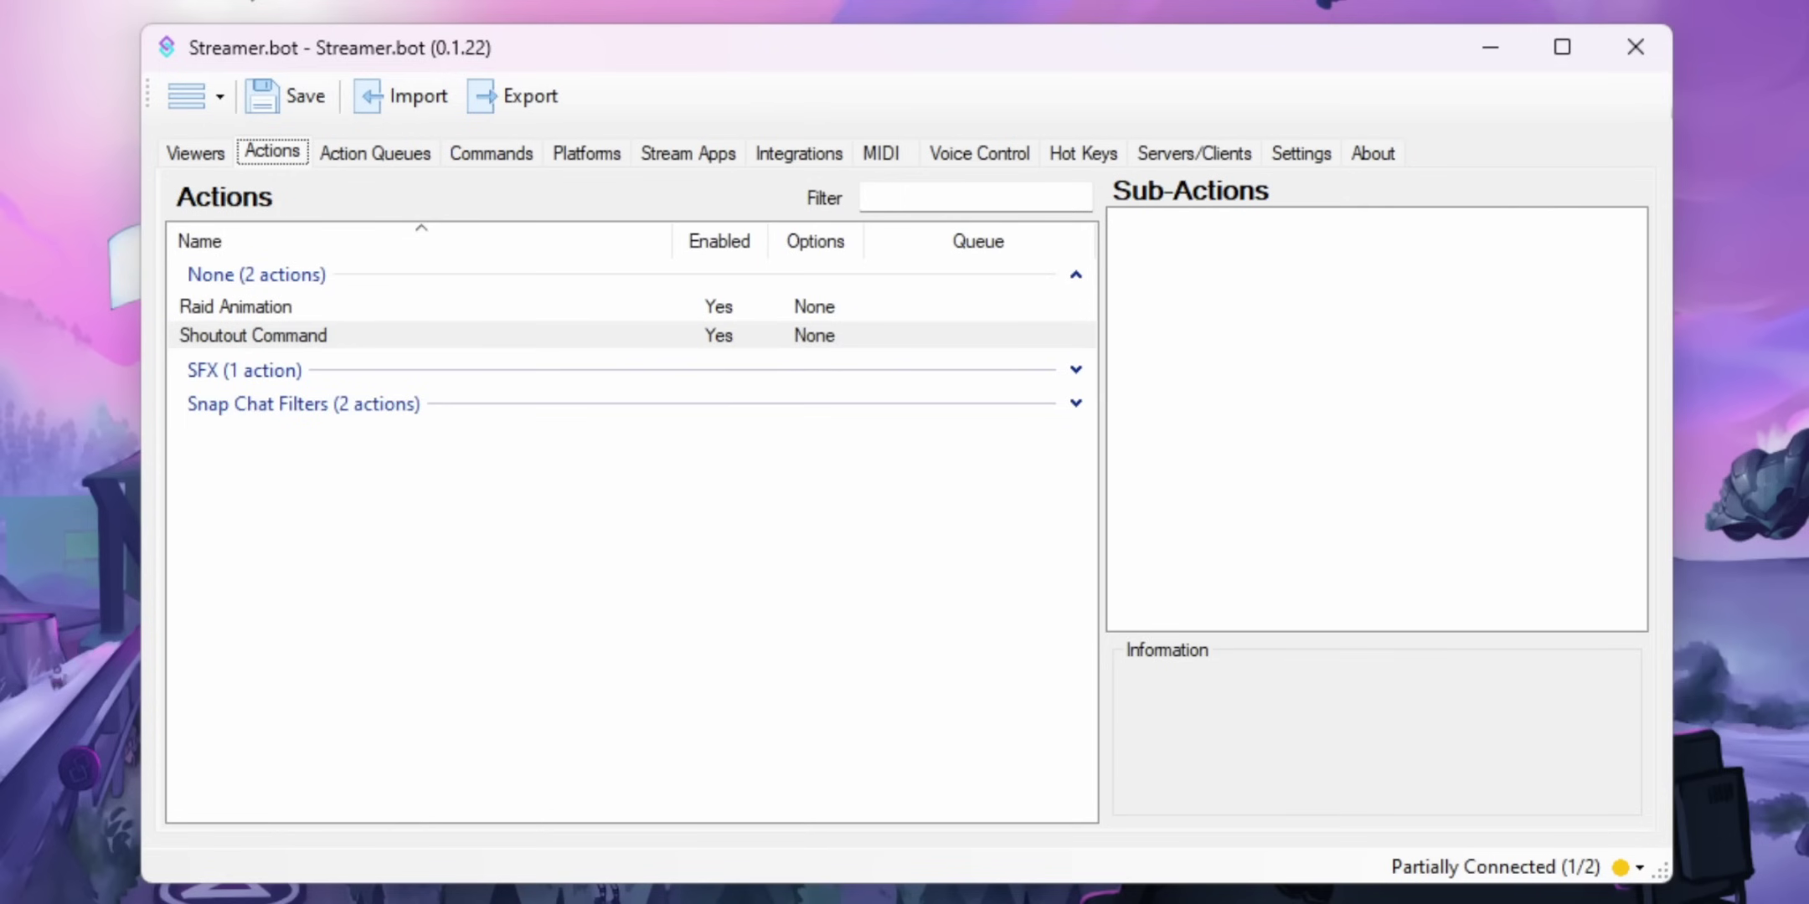
# Create 'Nested Action' with Run Action sub-actions for Raid Animation and Shoutout Command
pyautogui.rightClick(441, 513)
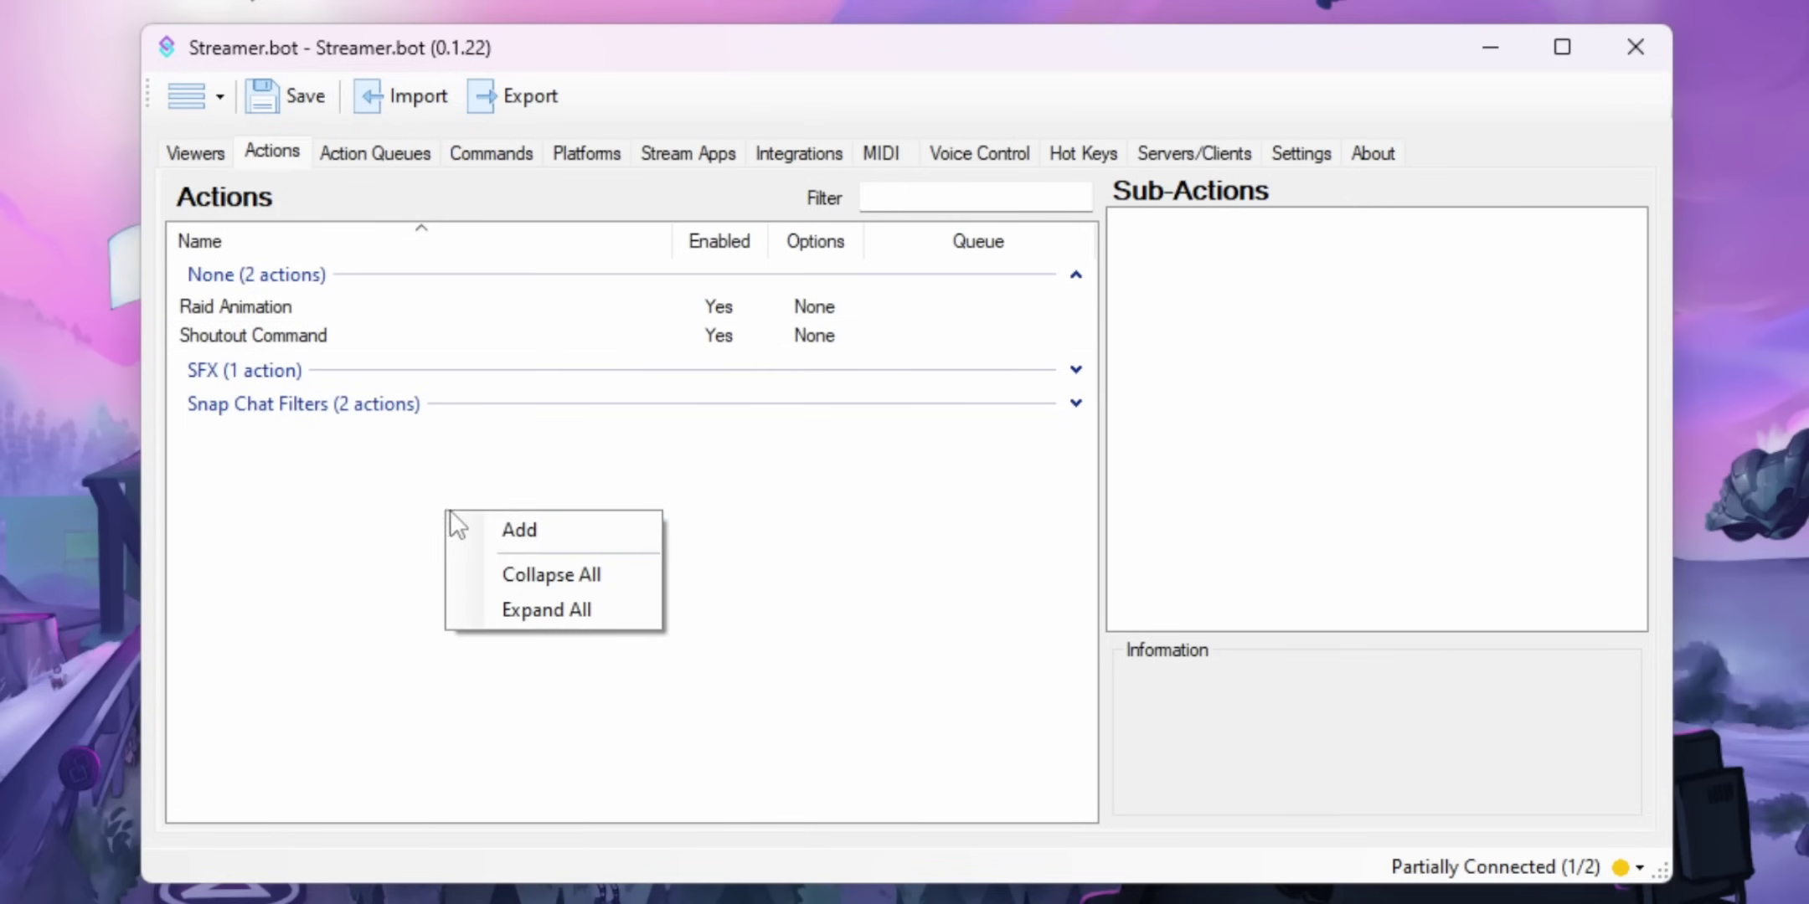
pyautogui.click(519, 530)
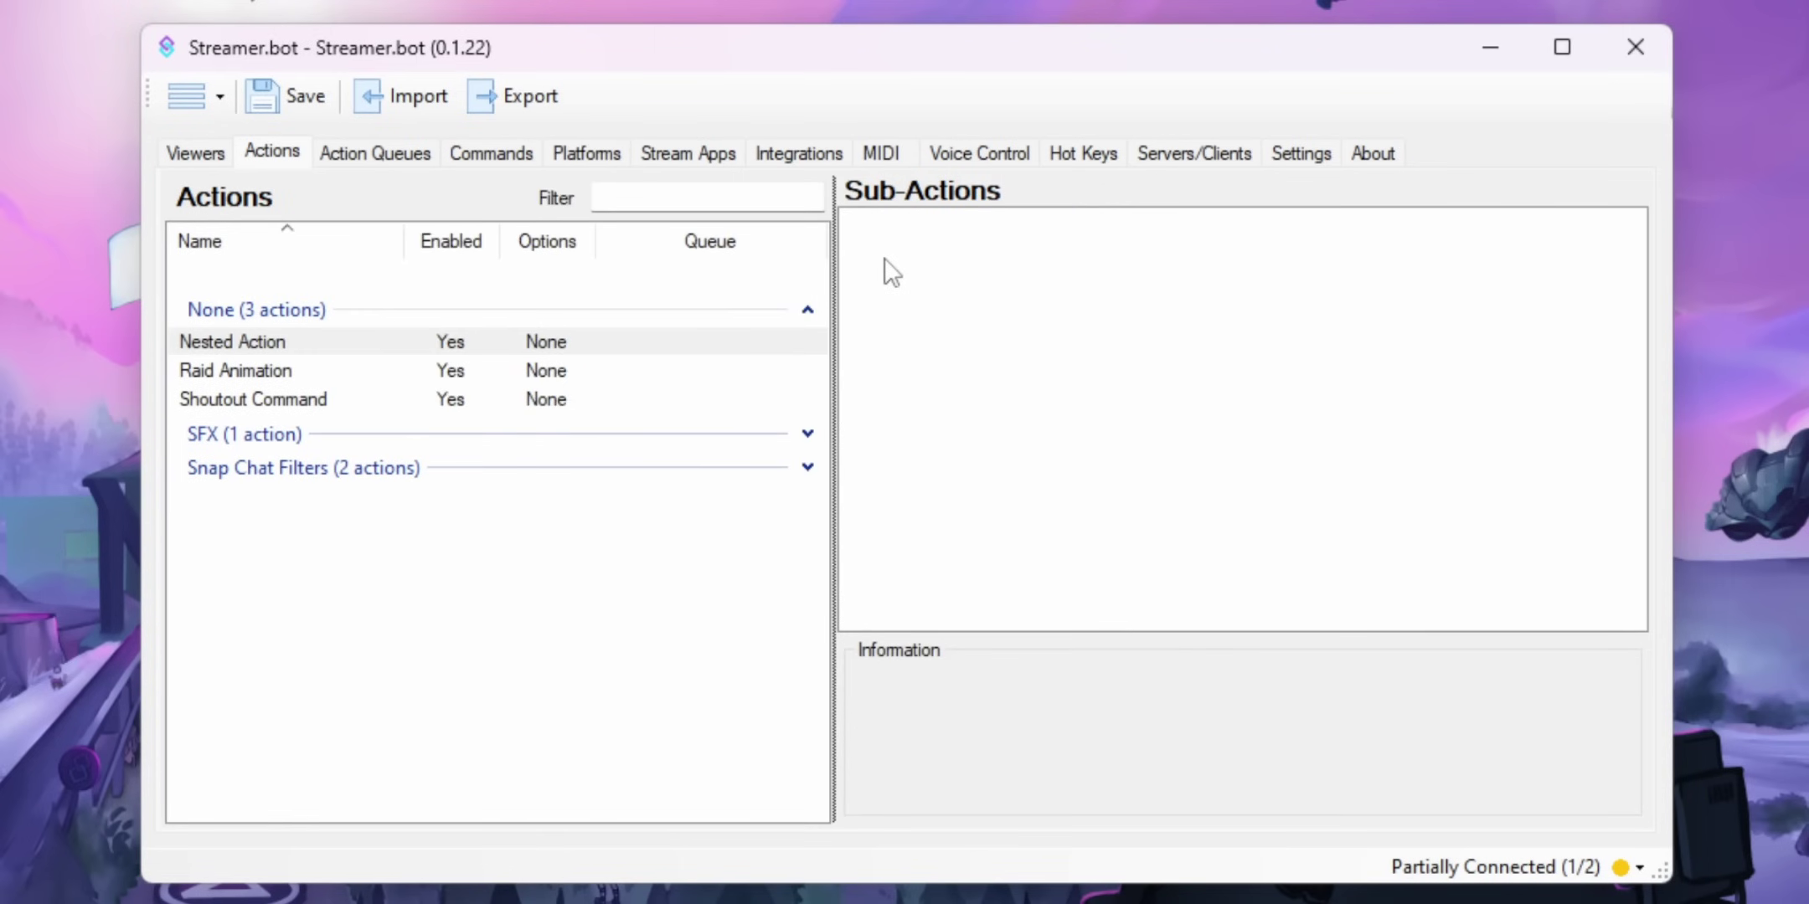
pyautogui.rightClick(885, 259)
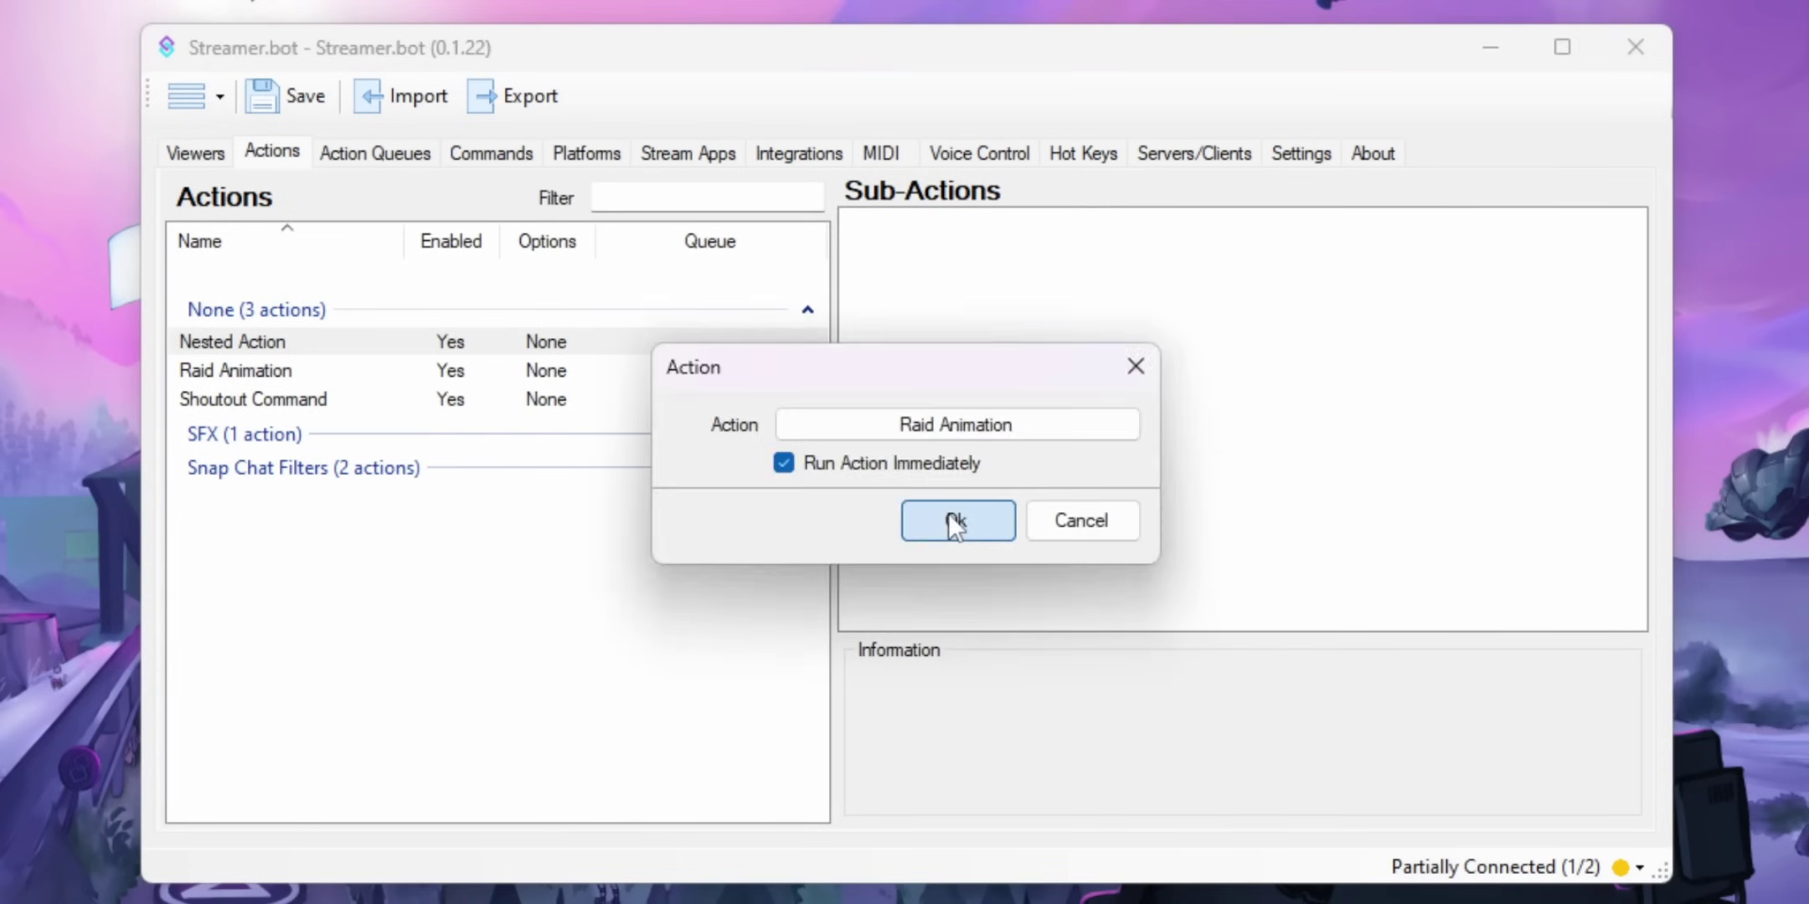
pyautogui.click(953, 518)
pyautogui.rightClick(911, 300)
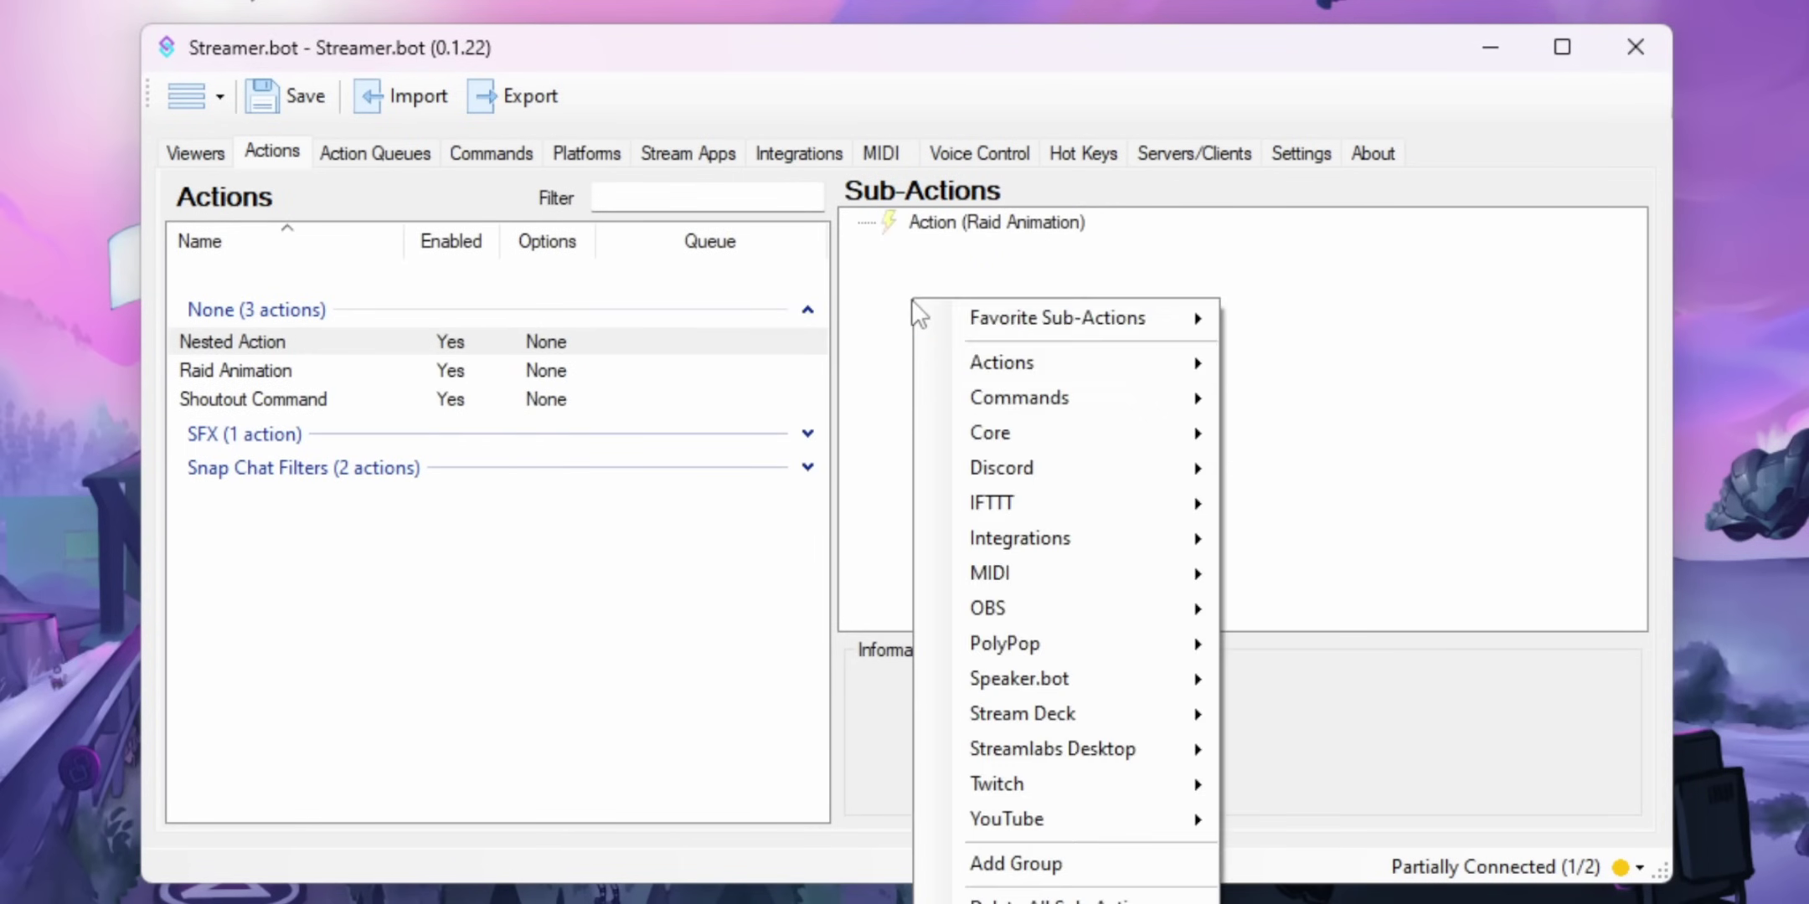
pyautogui.moveTo(1040, 376)
pyautogui.click(1313, 469)
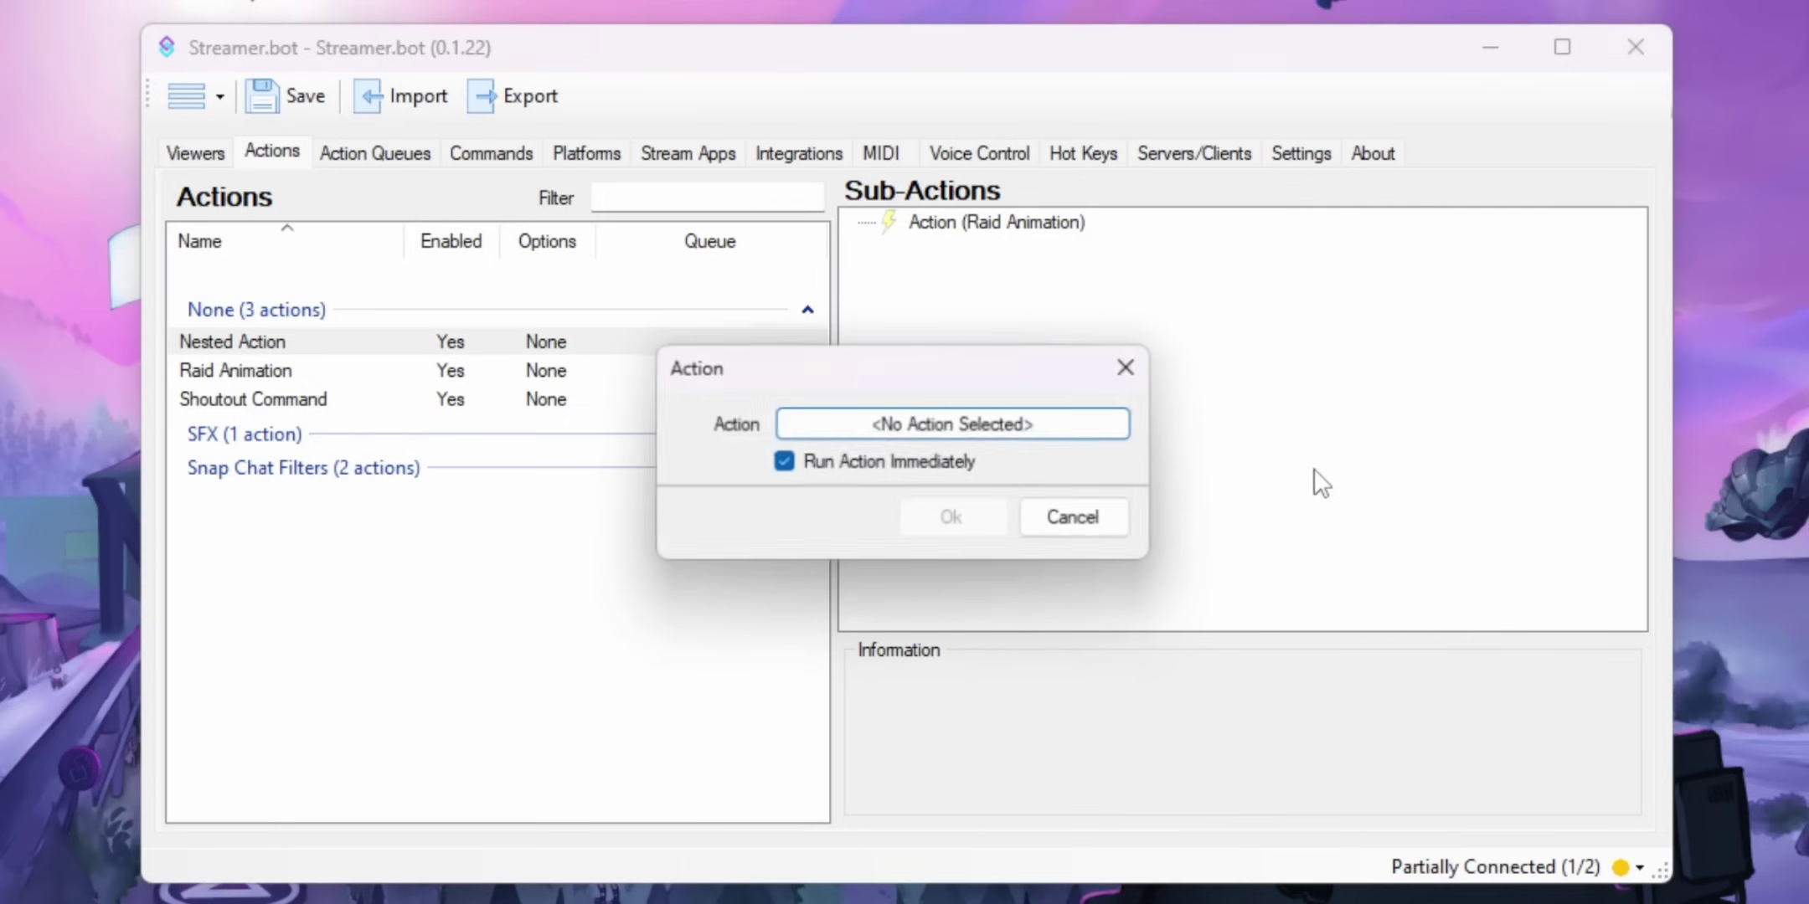
pyautogui.click(992, 432)
pyautogui.click(658, 307)
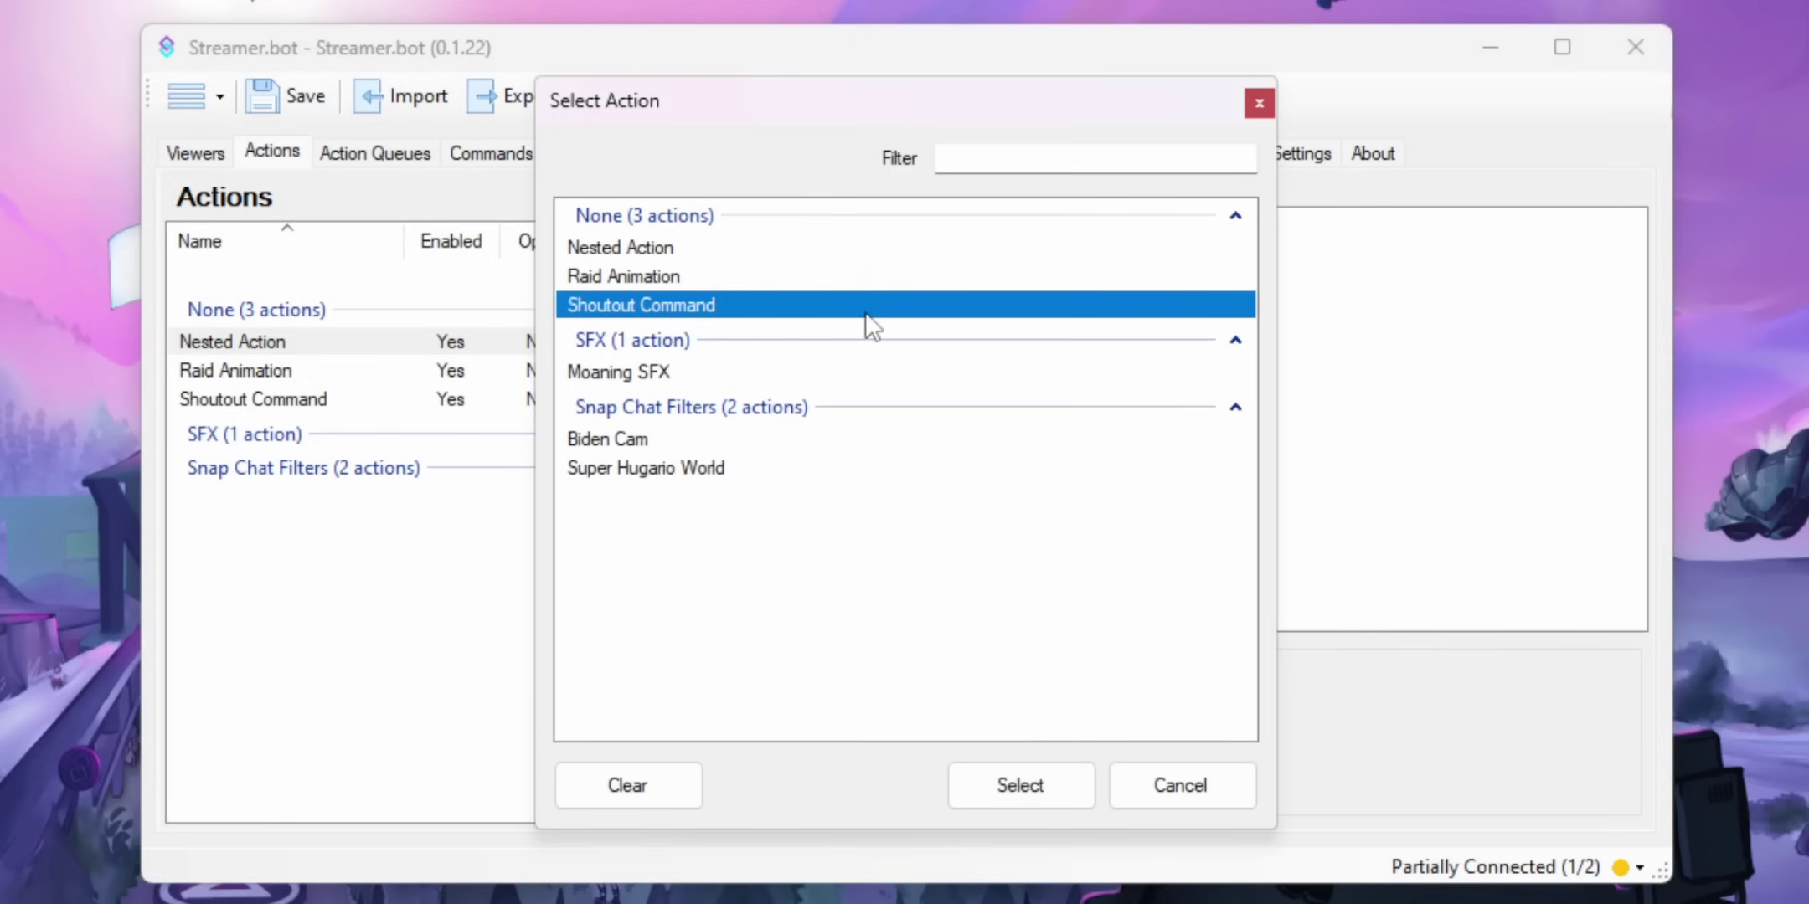
pyautogui.click(1020, 786)
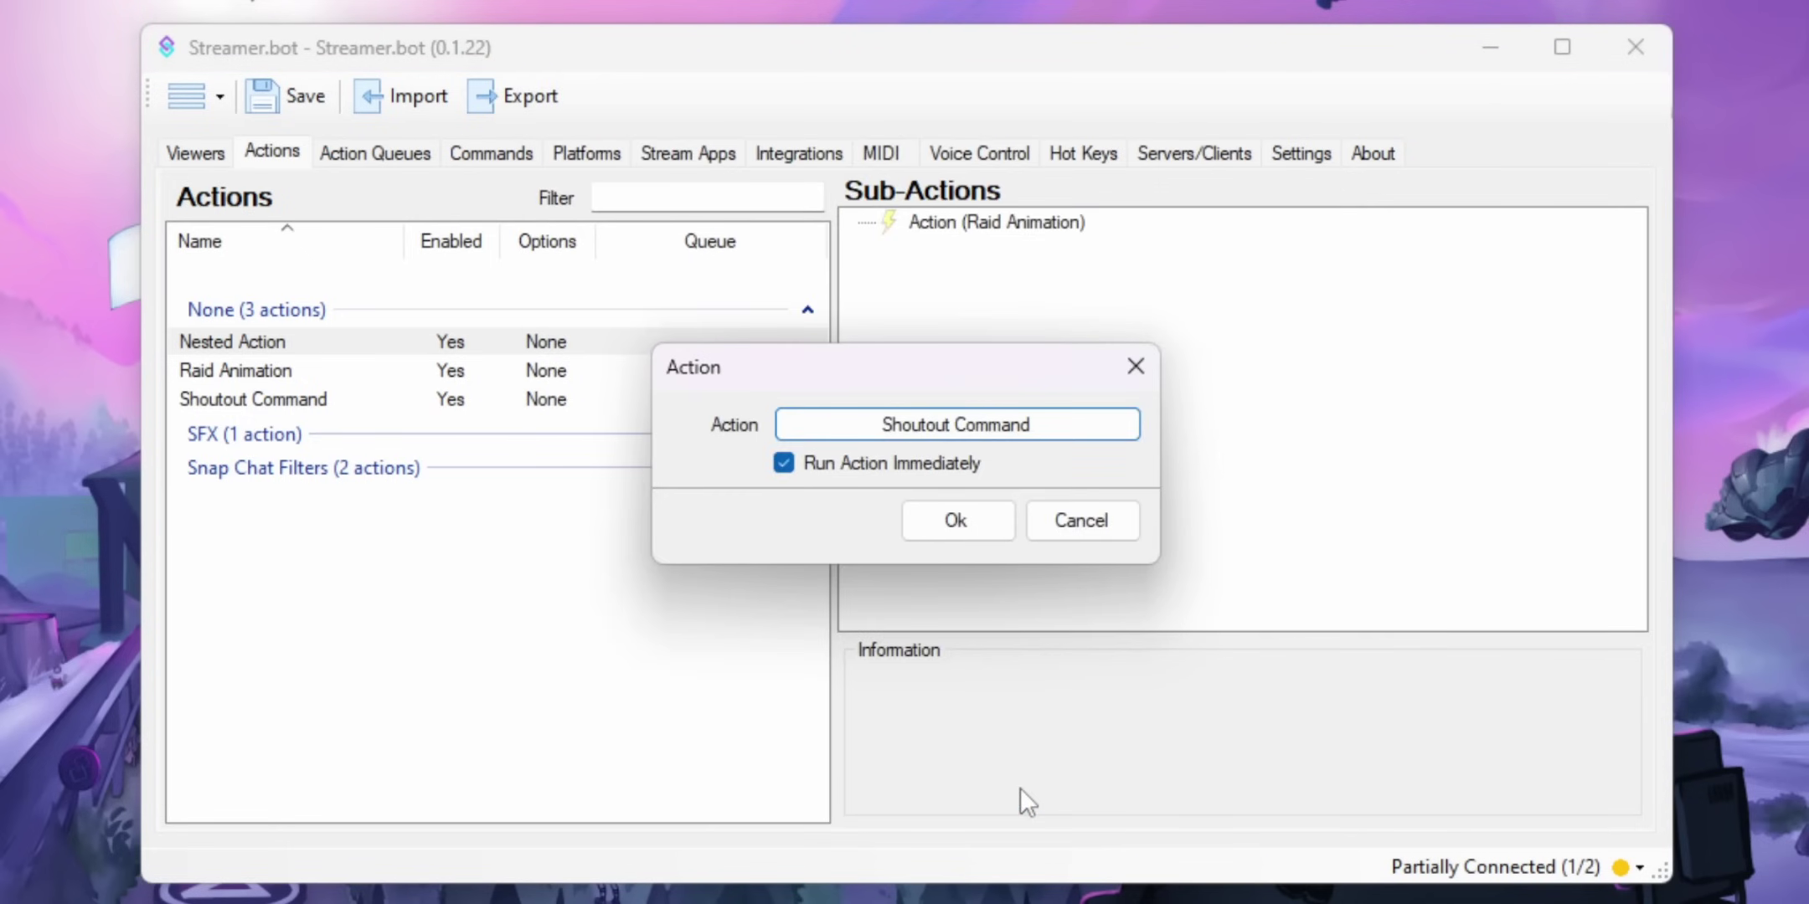
pyautogui.click(943, 520)
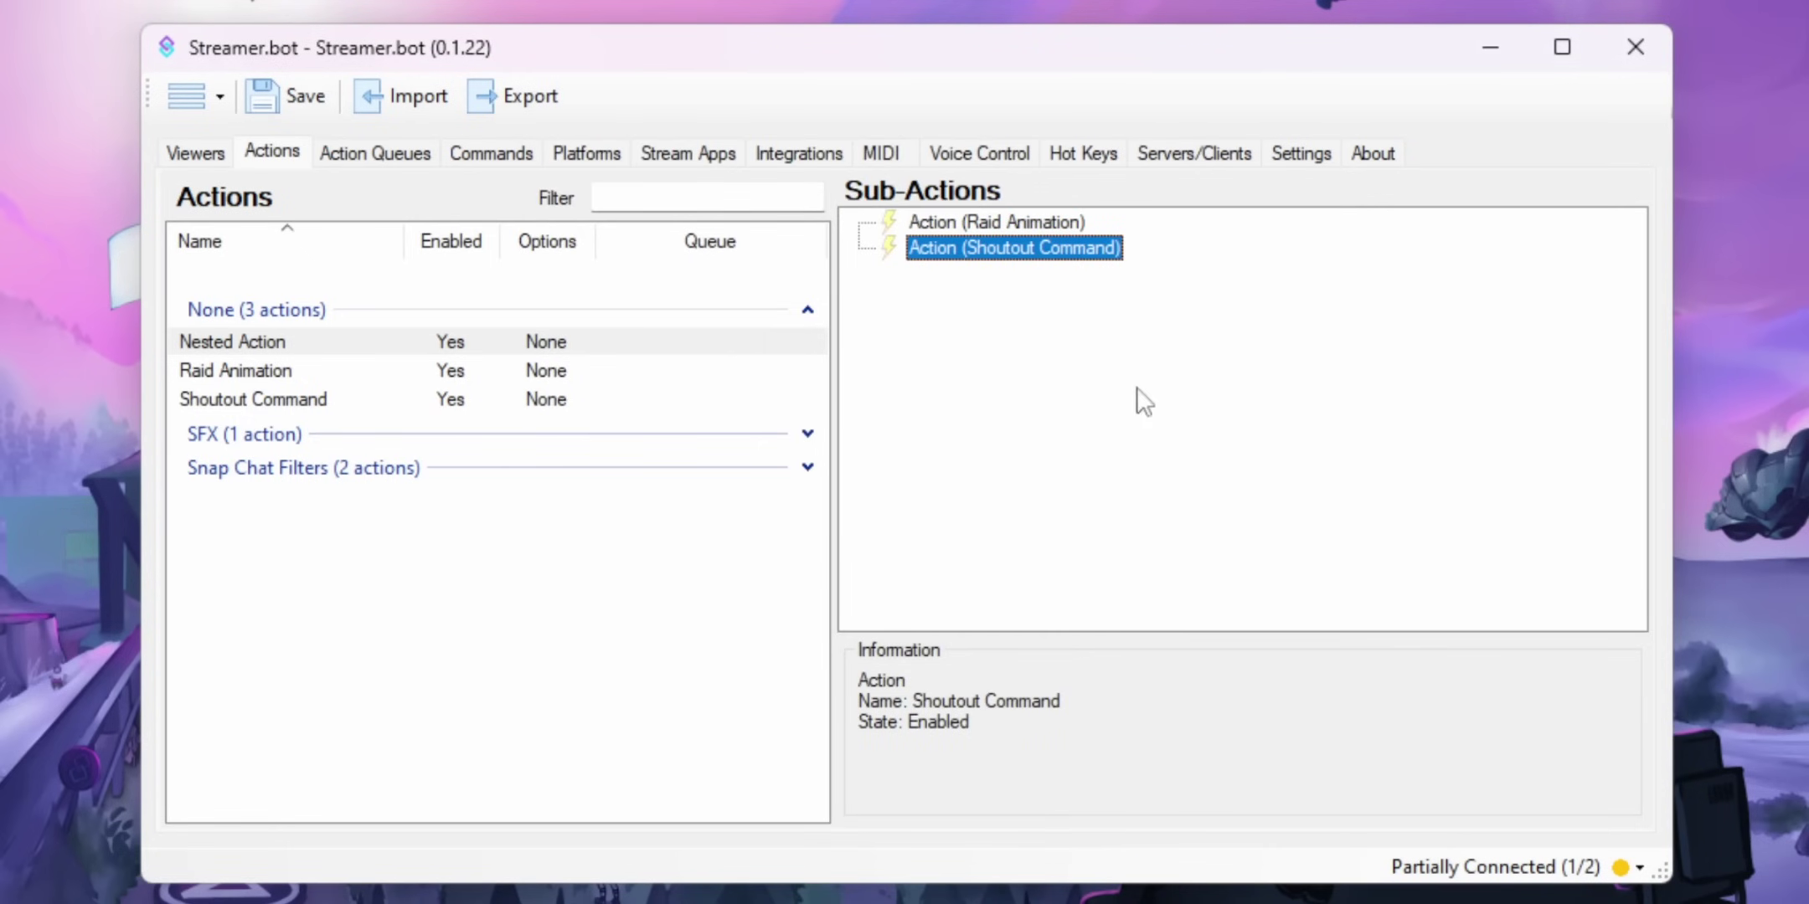
# Make the Twitch Raid Generic event trigger Nested Action
pyautogui.click(586, 152)
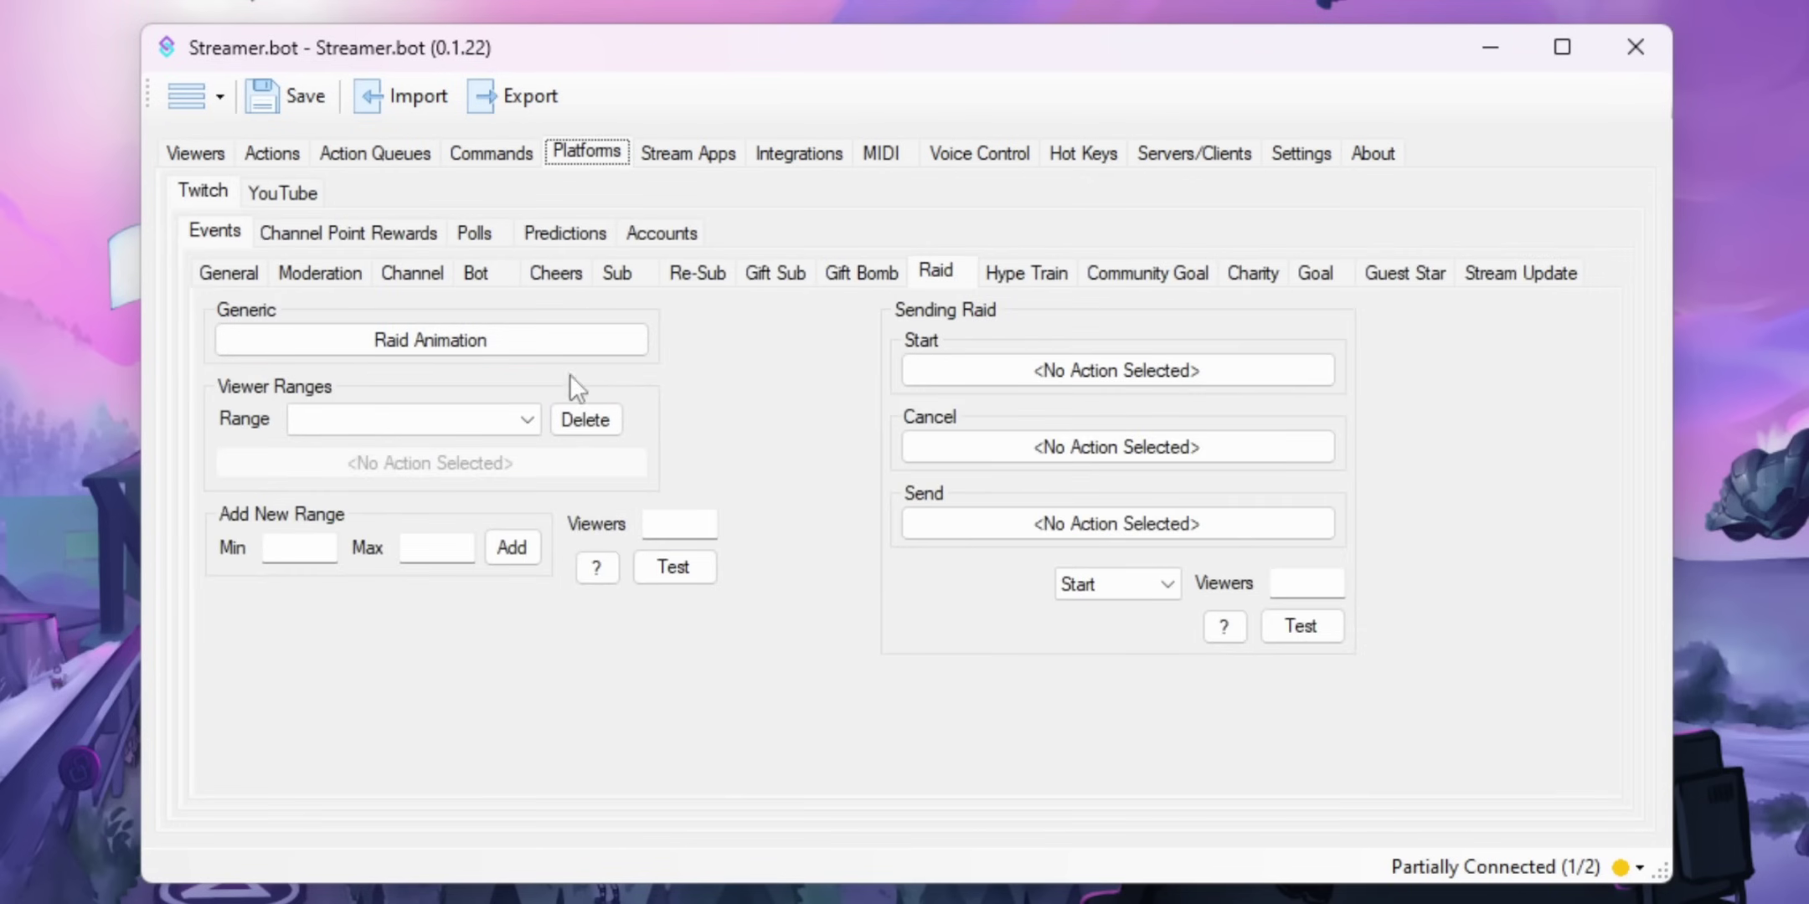
pyautogui.click(631, 343)
pyautogui.click(808, 251)
pyautogui.click(1080, 809)
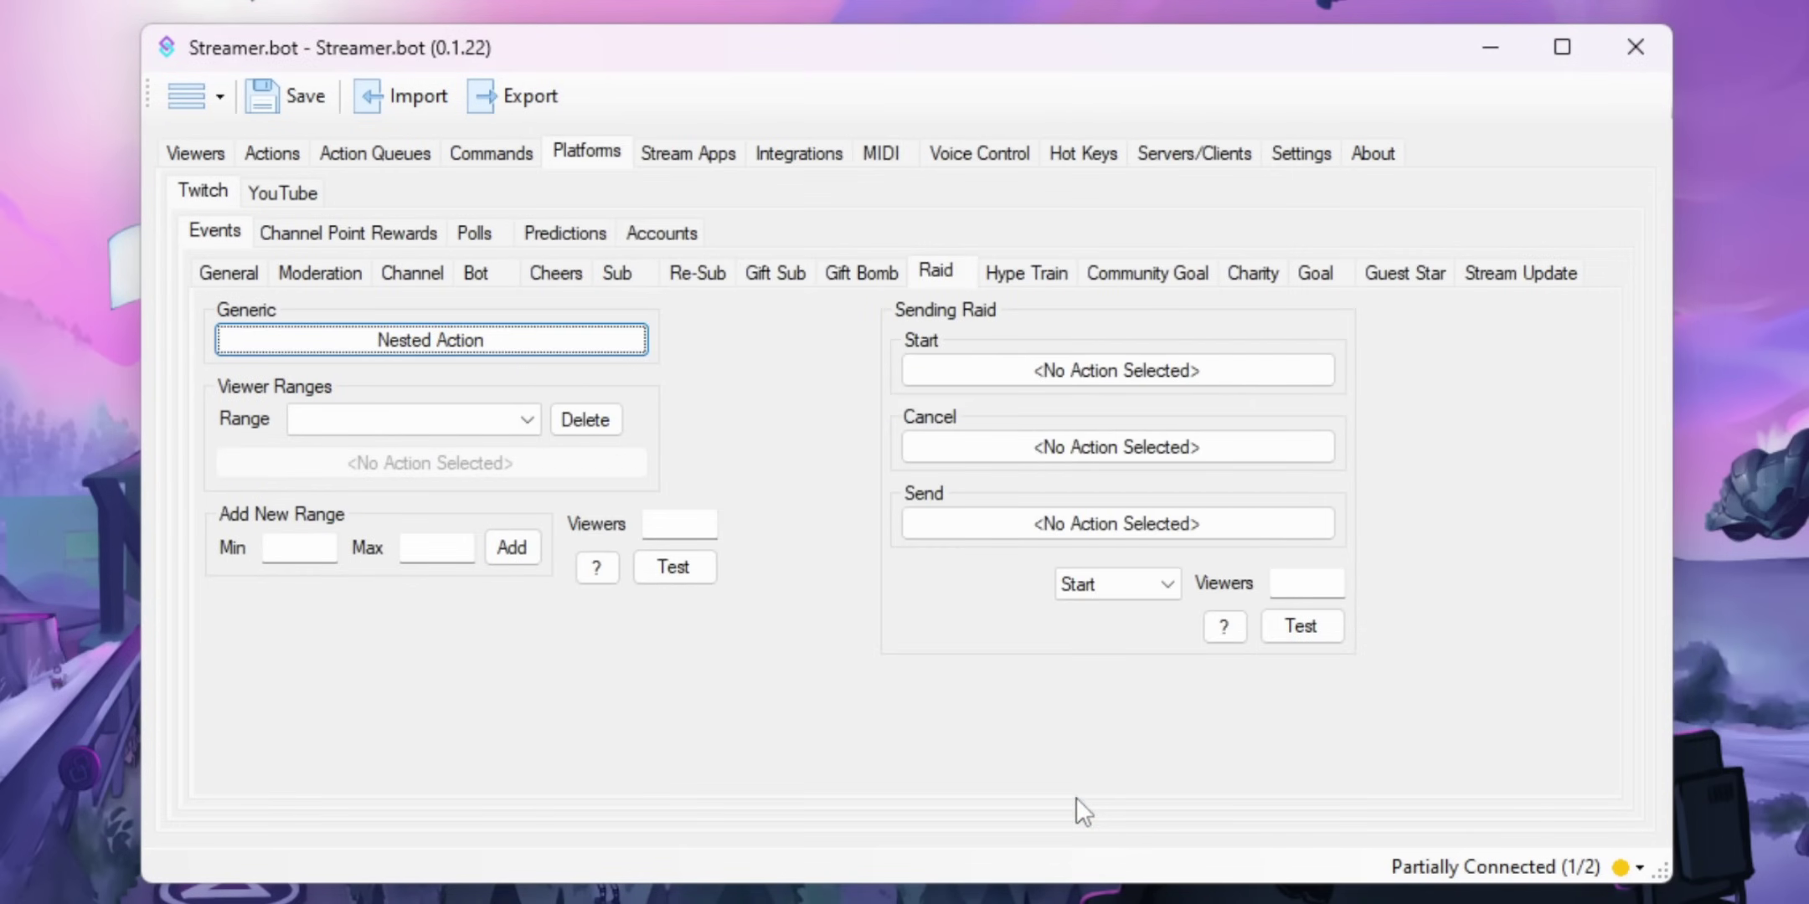
# Tick Concurrent in the Nested Action settings and save
pyautogui.click(273, 152)
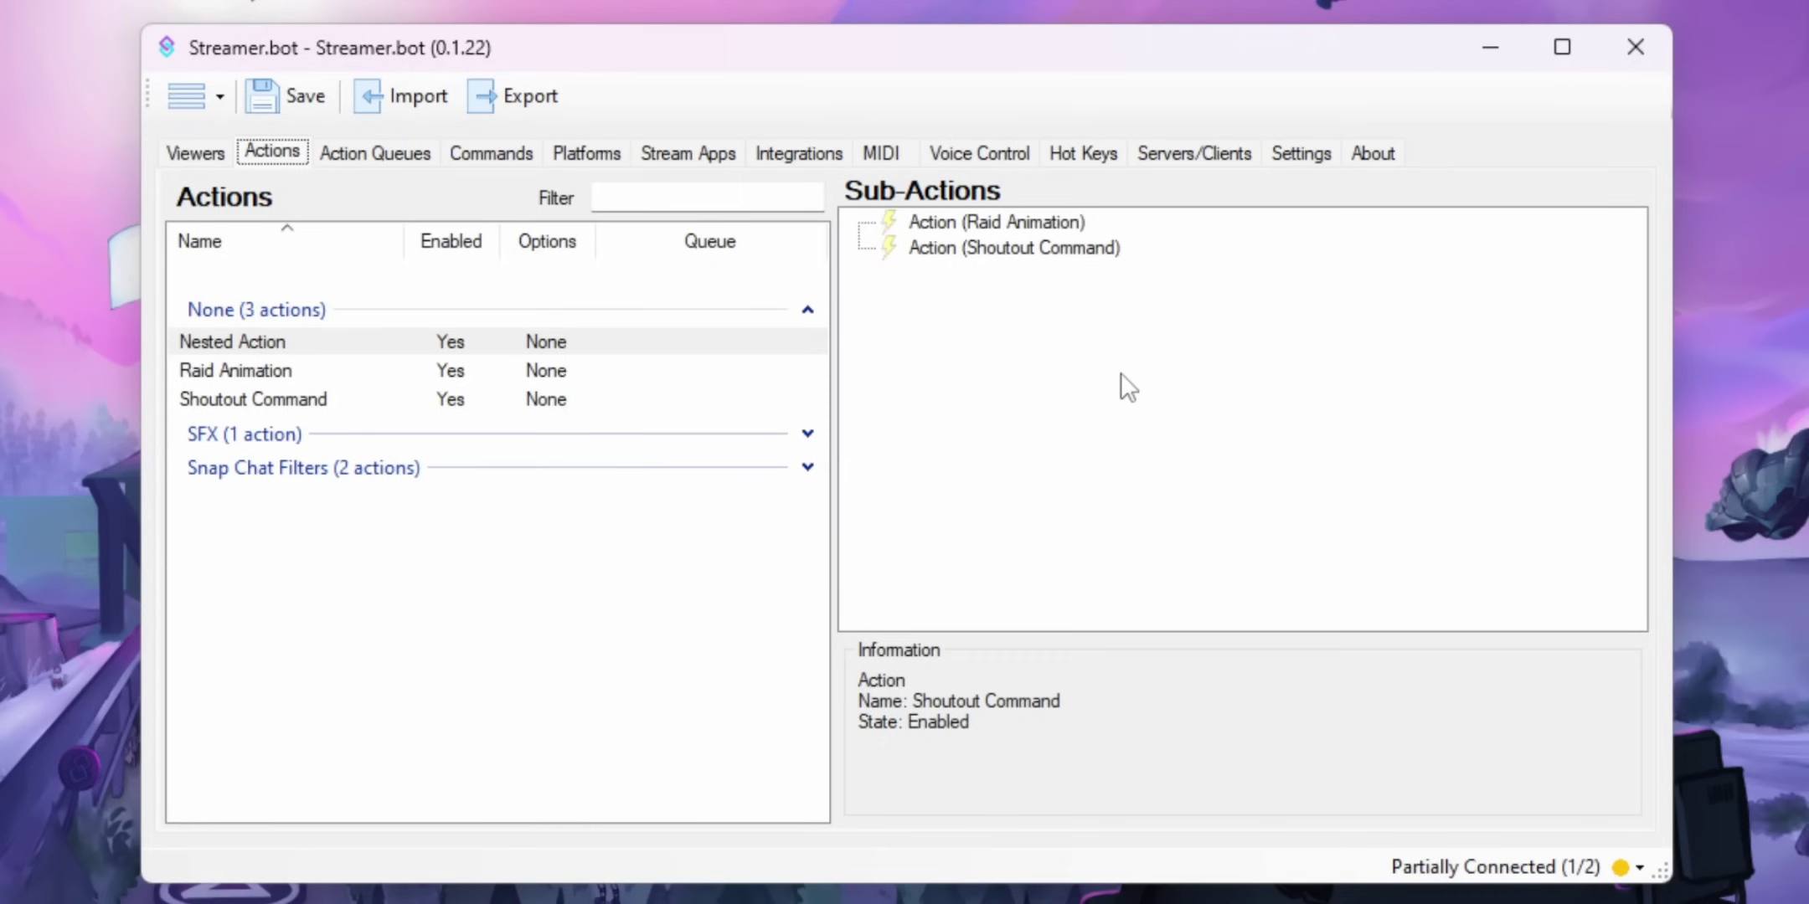
pyautogui.rightClick(678, 352)
pyautogui.click(852, 420)
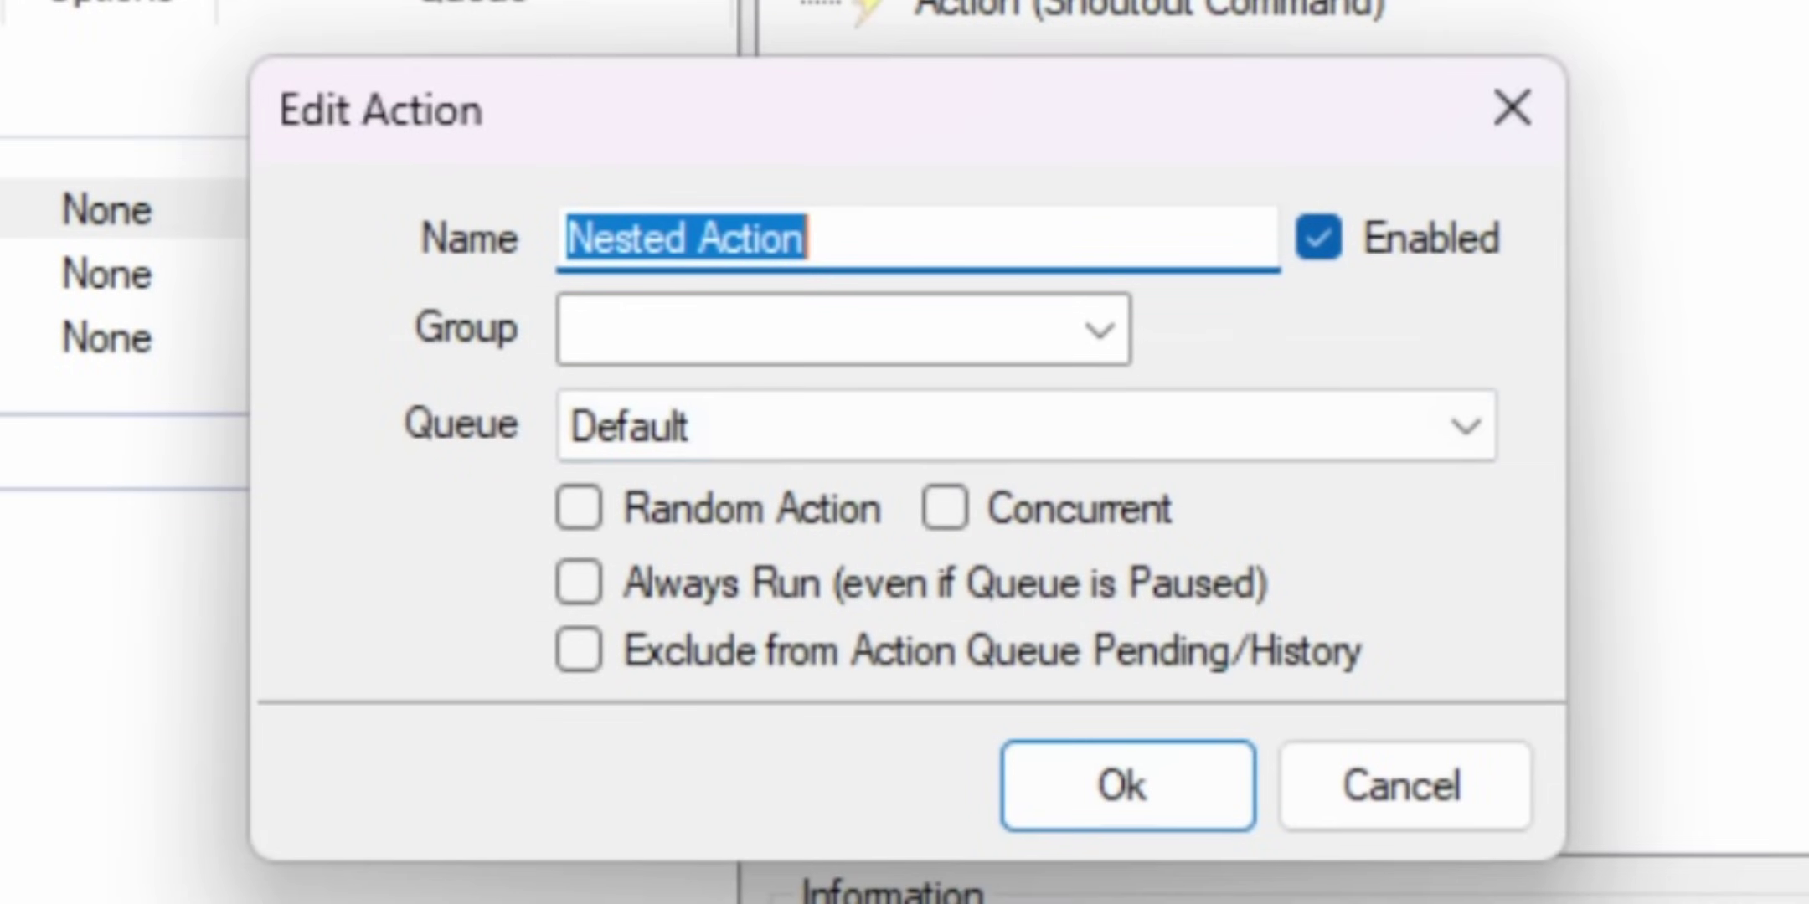
pyautogui.click(1088, 511)
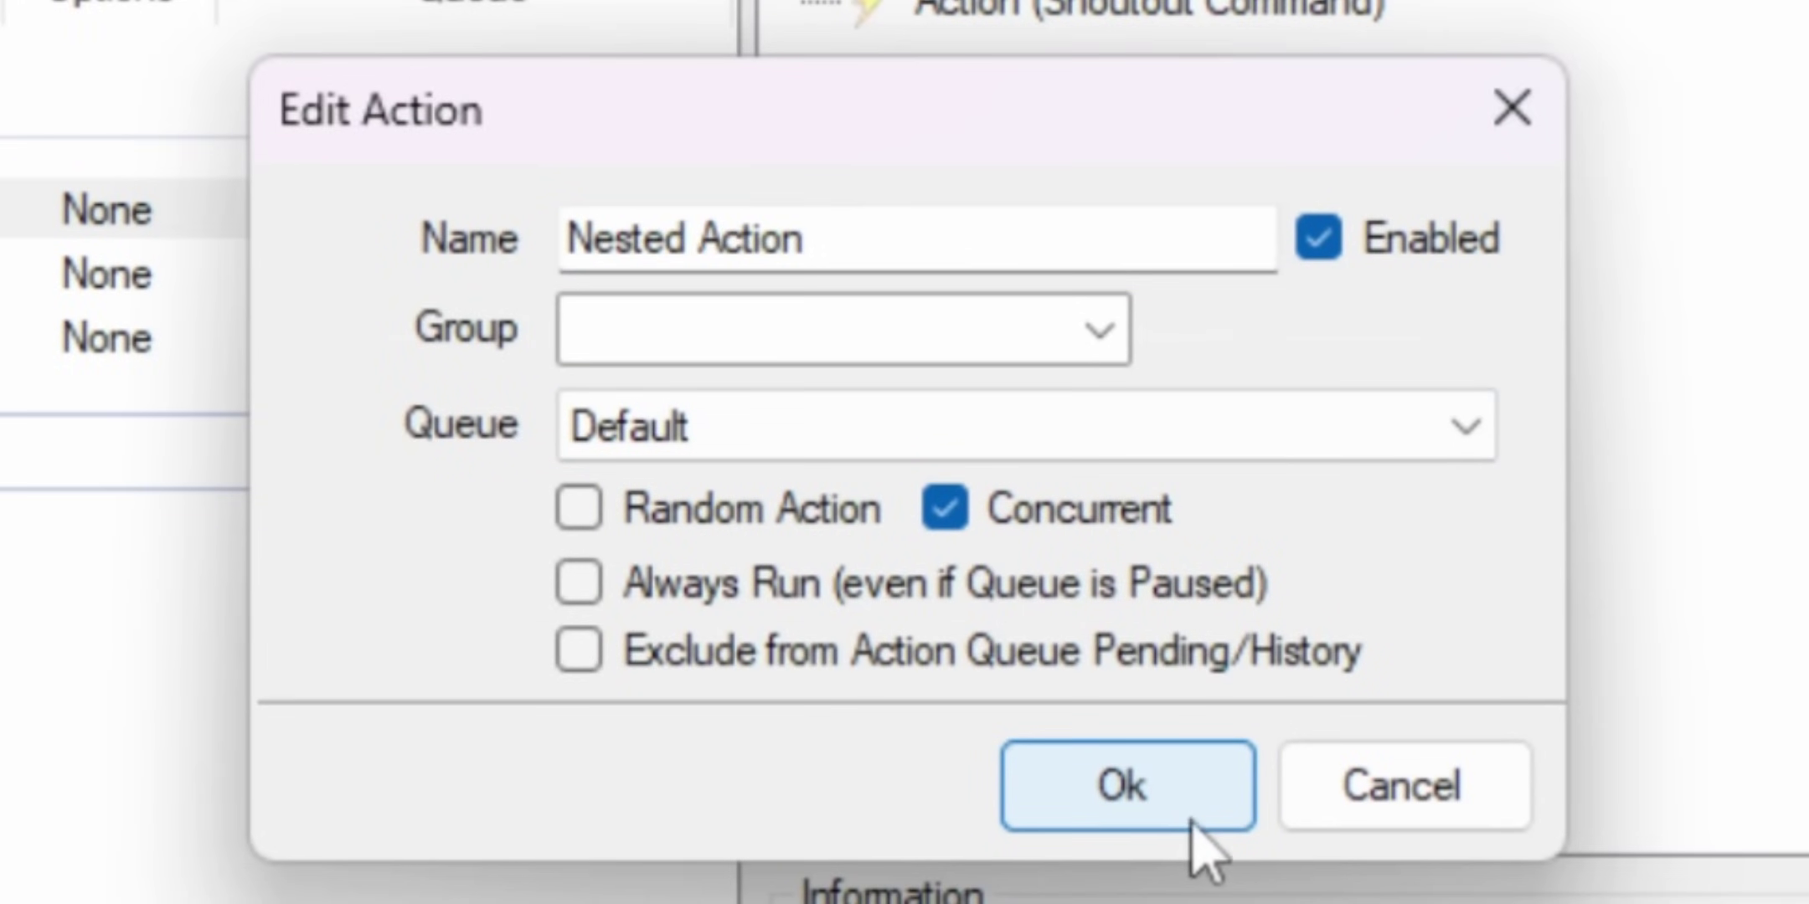
pyautogui.click(1181, 813)
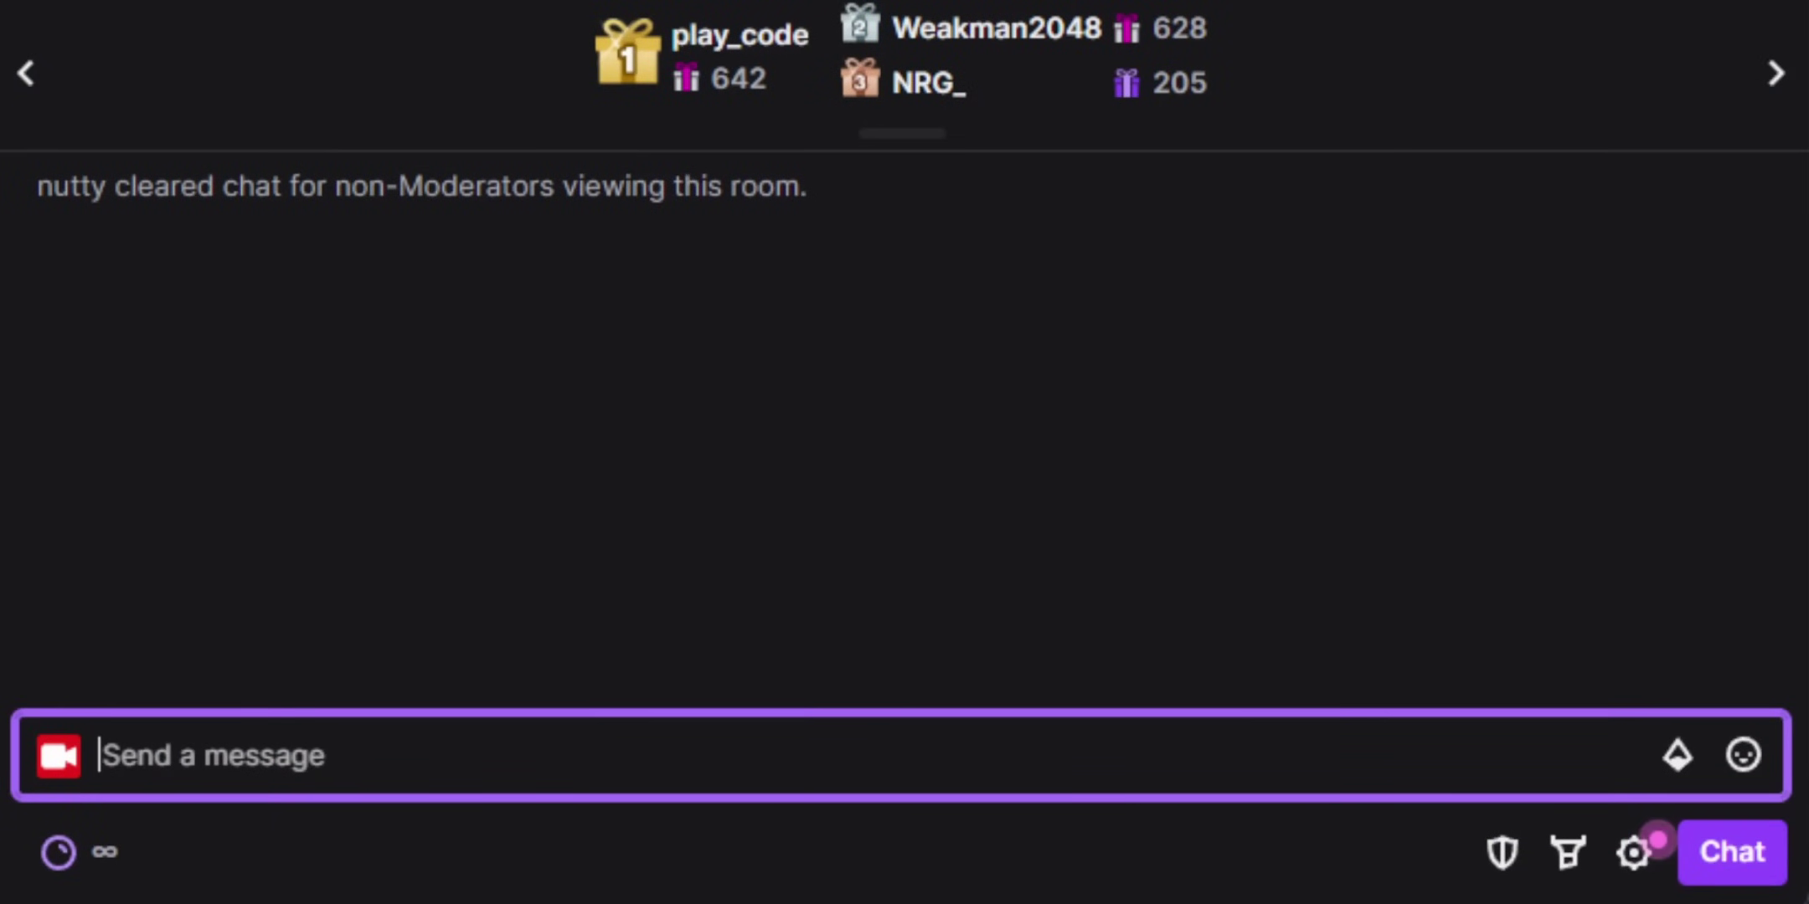
# Send a test message in Twitch chat, then resend the previous death message twice
pyautogui.write('you just died and you suck')
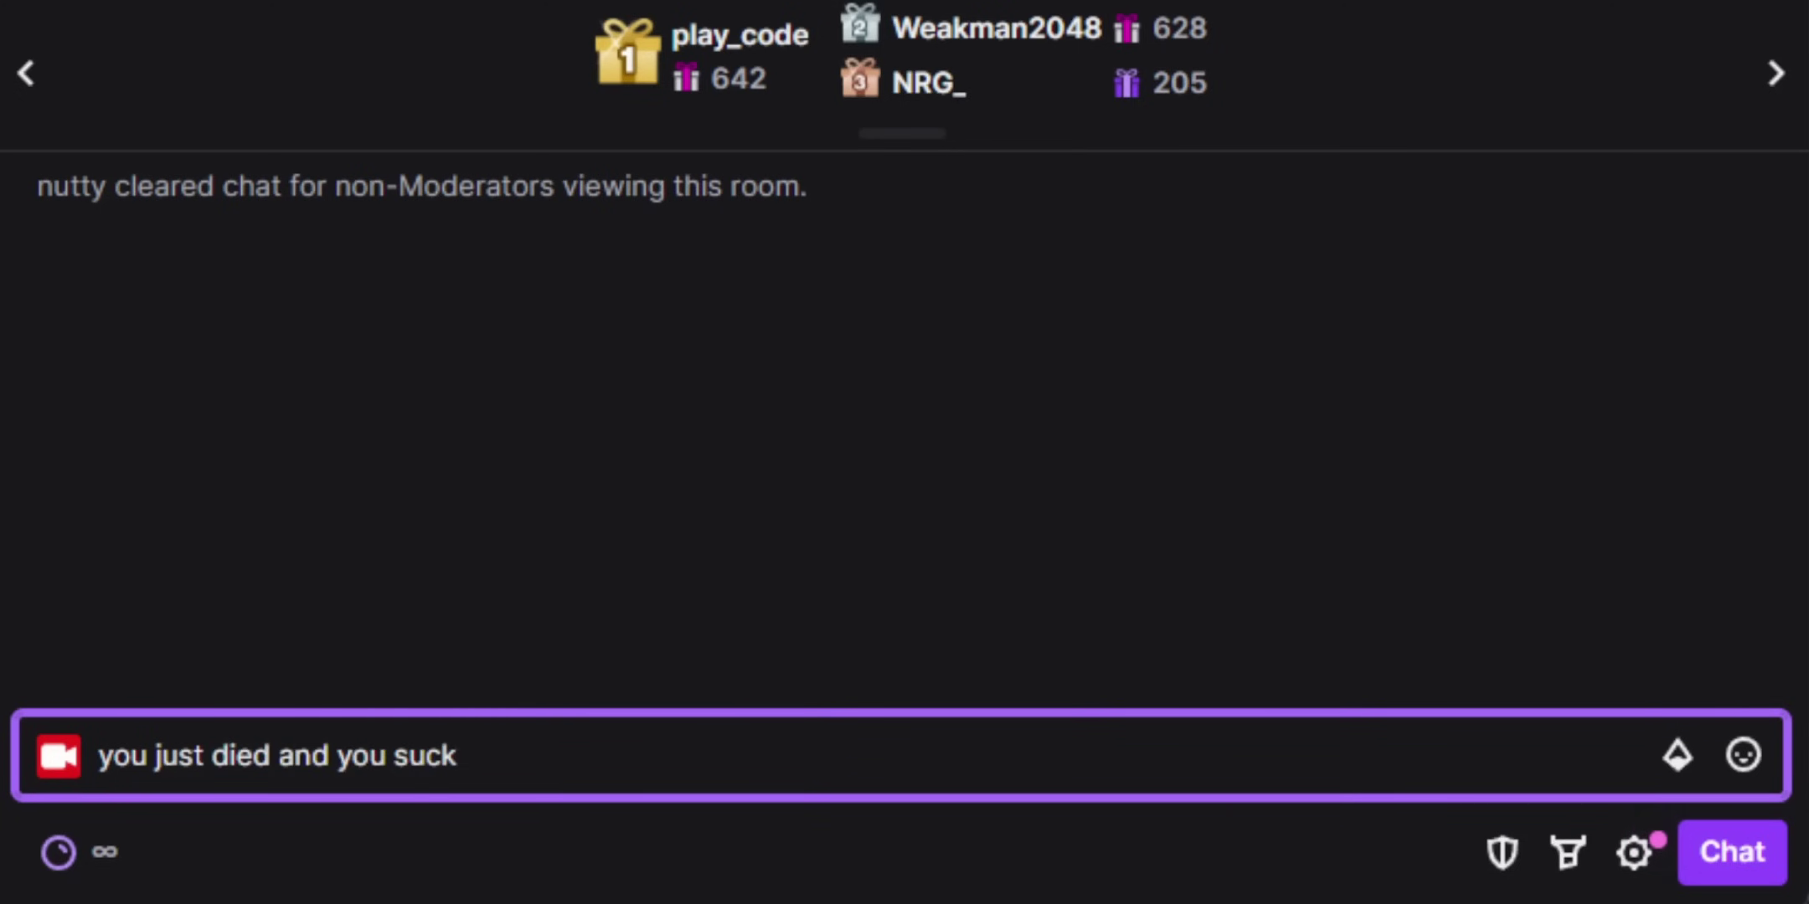
pyautogui.press('Return')
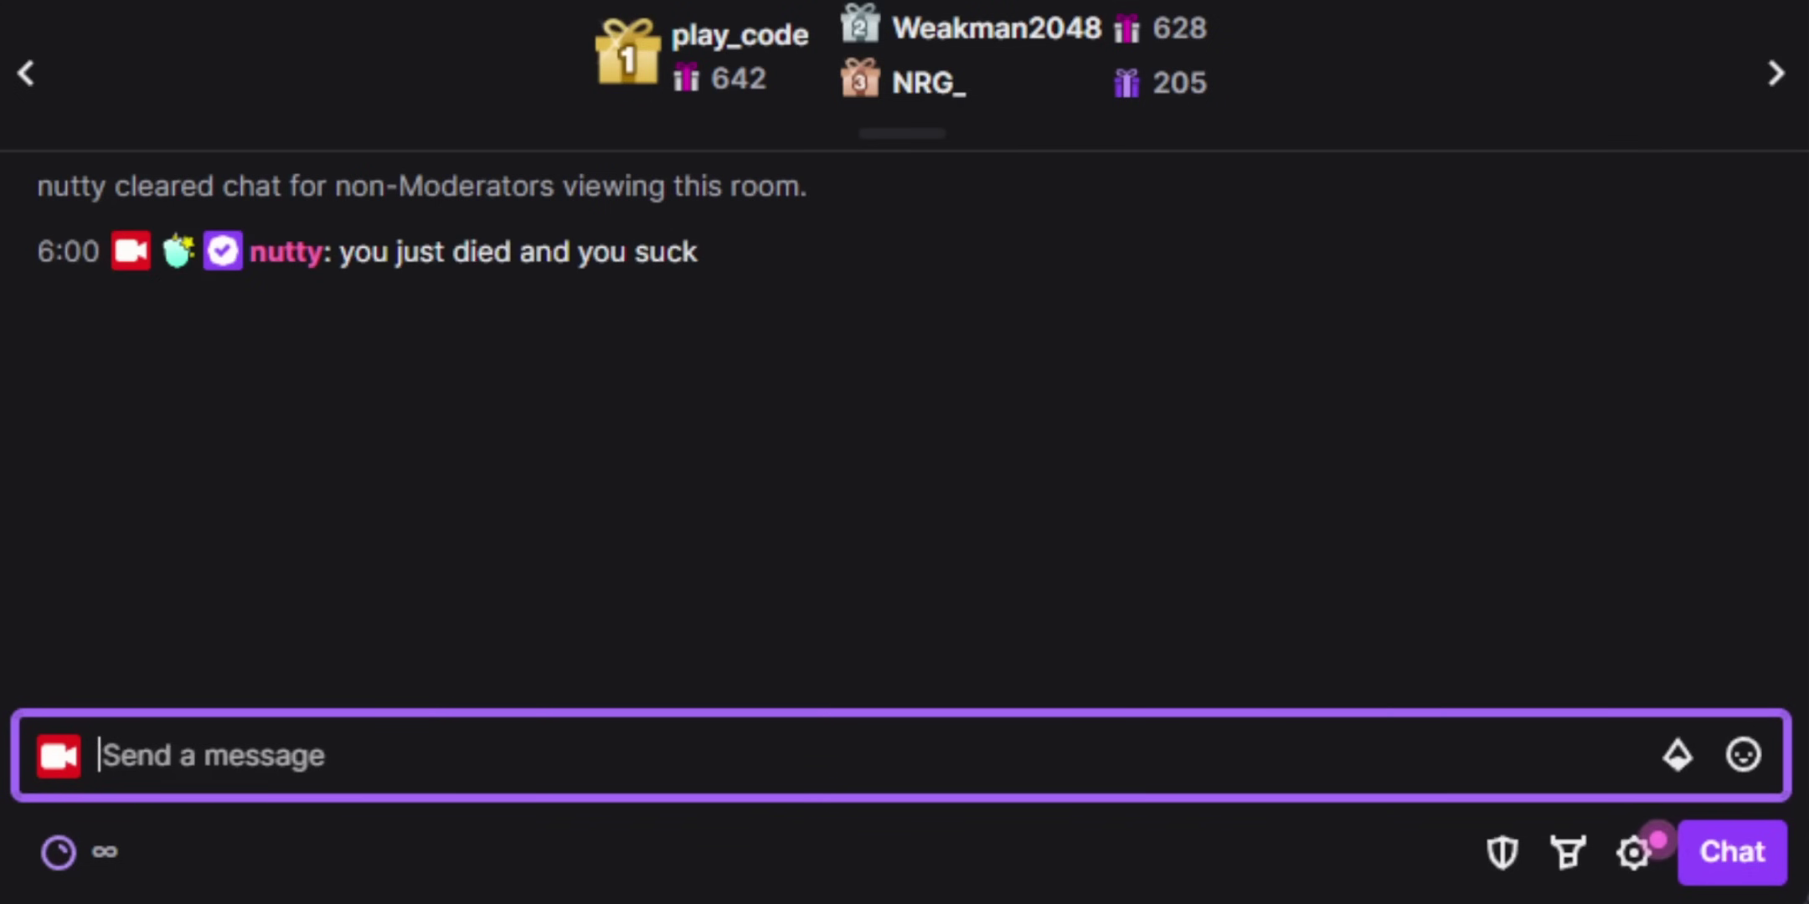
pyautogui.press('Up')
pyautogui.press('Return')
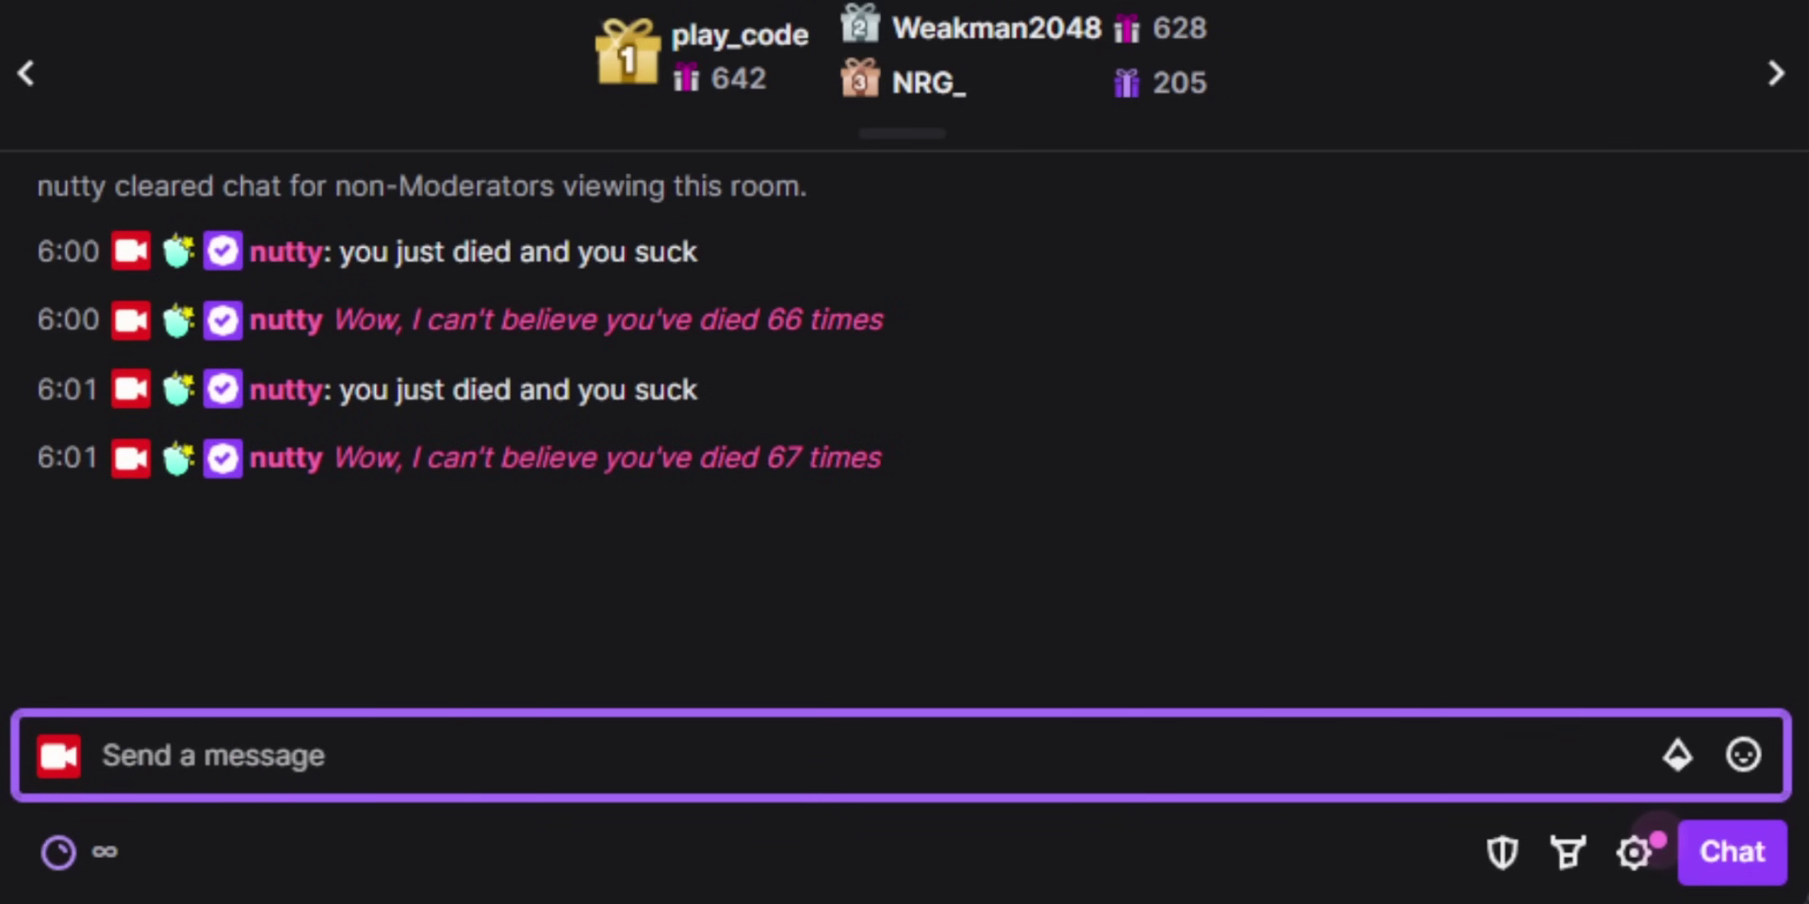
pyautogui.press('Up')
pyautogui.press('Return')
pyautogui.press('Up')
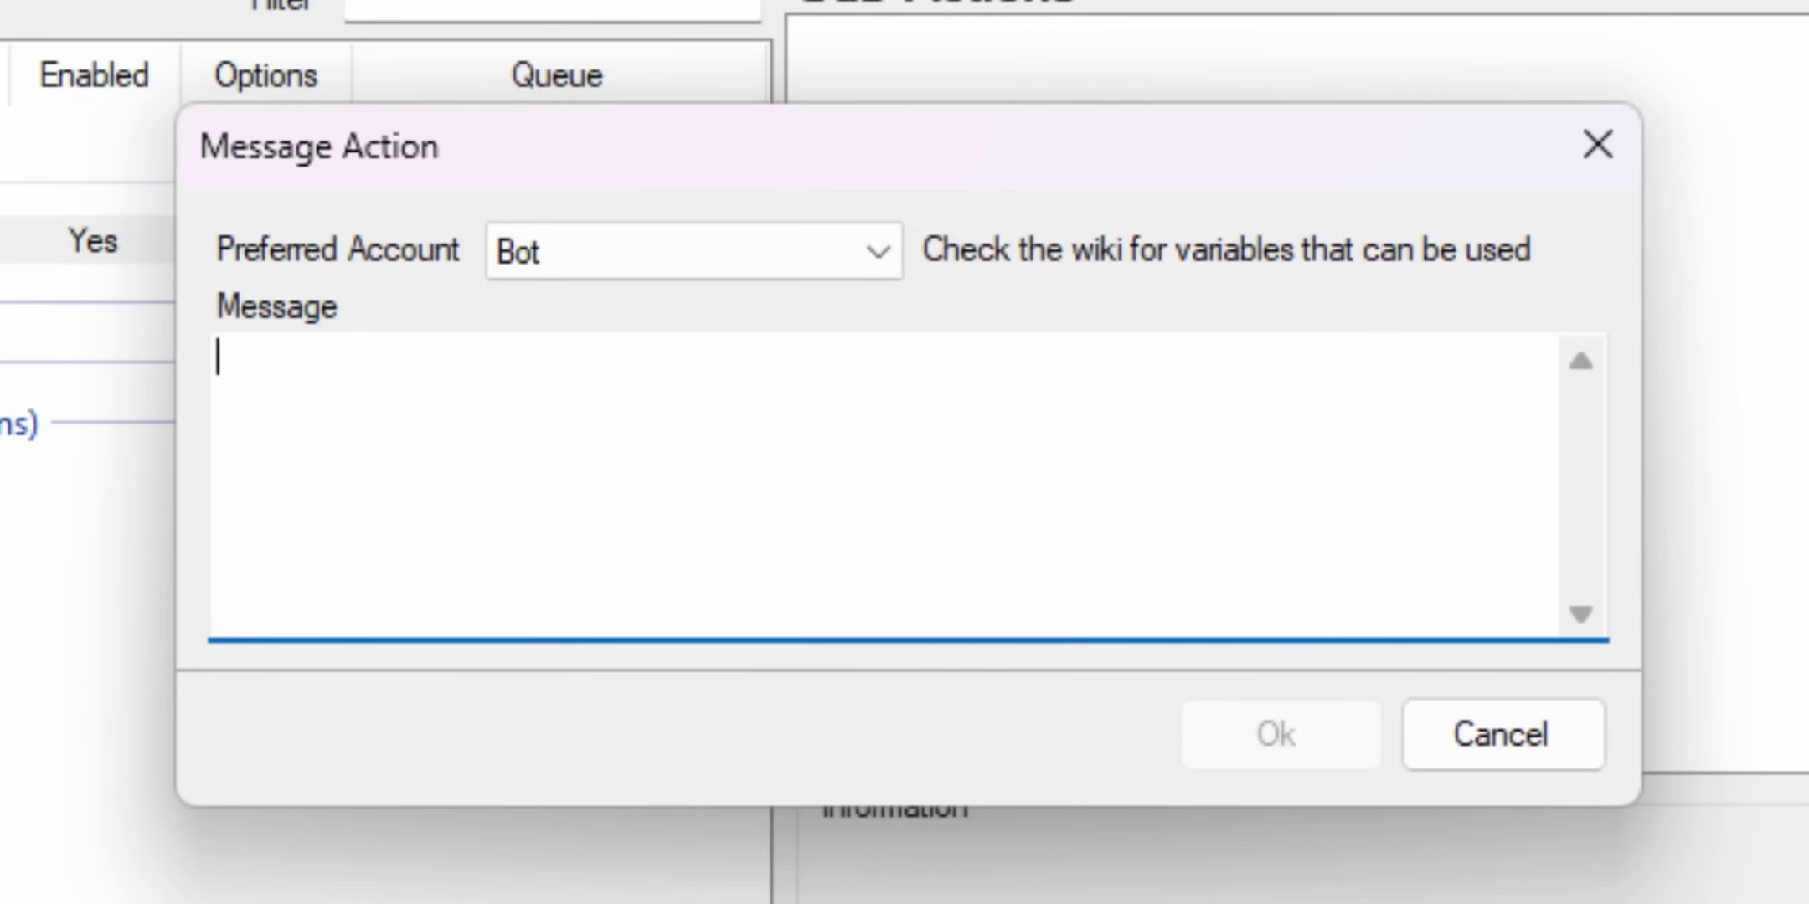
# Write the follow message, replacing the hard-coded name kevin with the %user% variable
pyautogui.write('kevin just followed the channel')
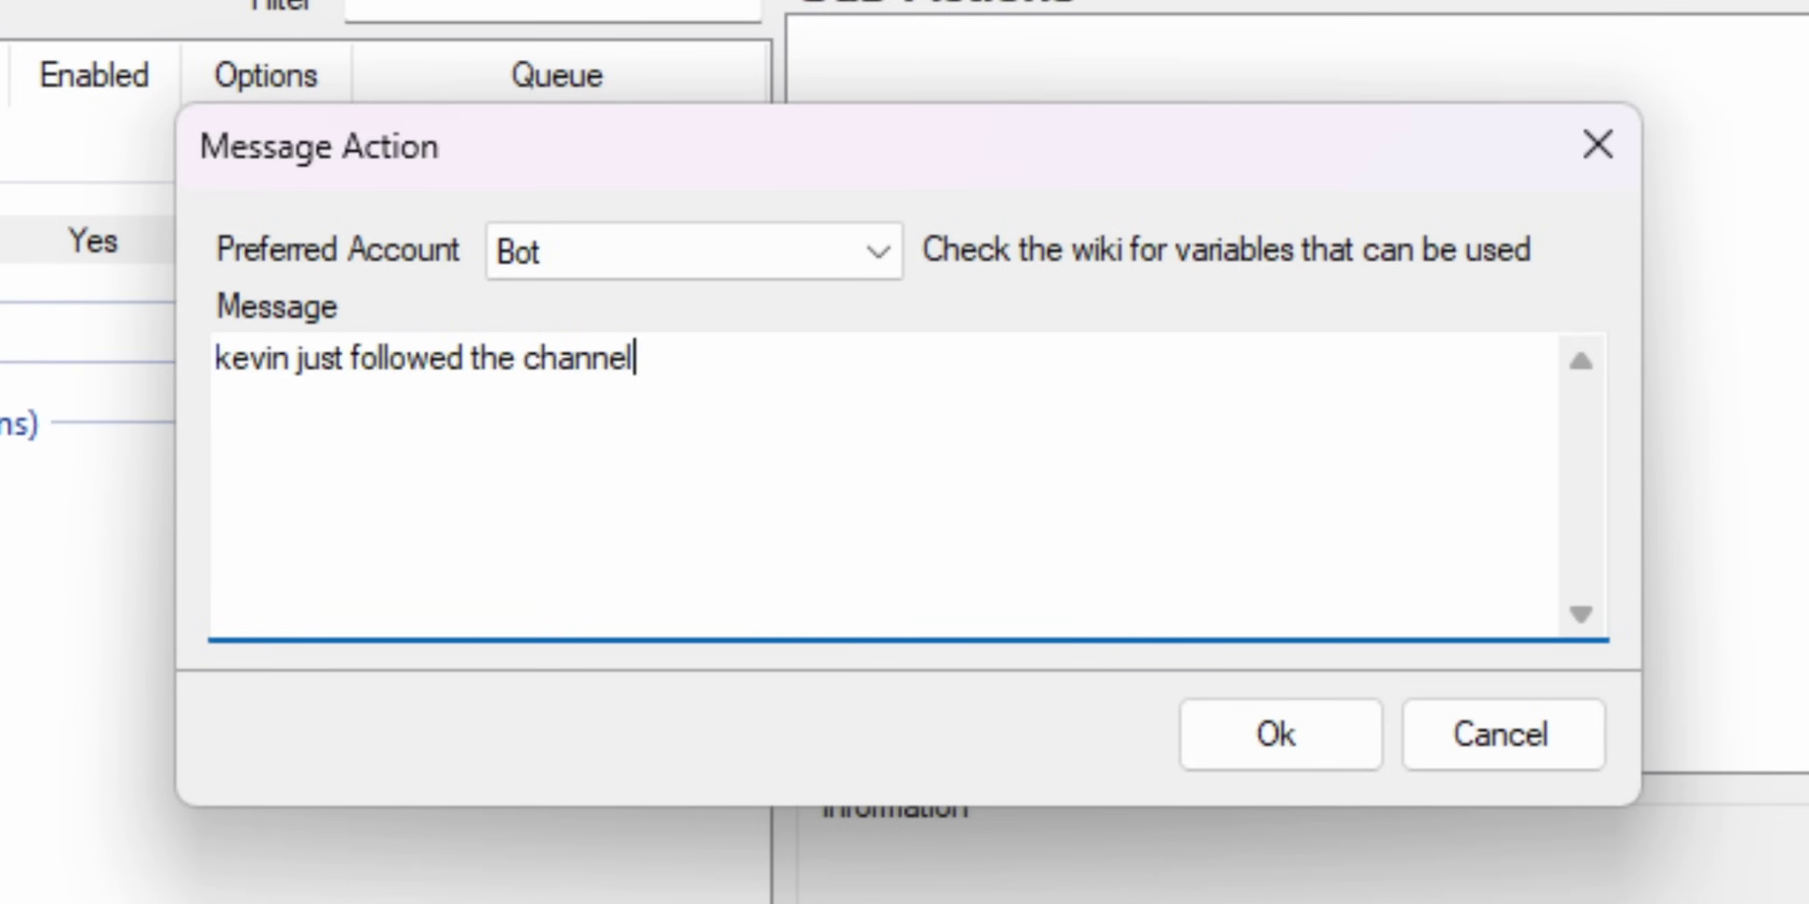
pyautogui.hotkey('ctrl', 'shift', 'Right')
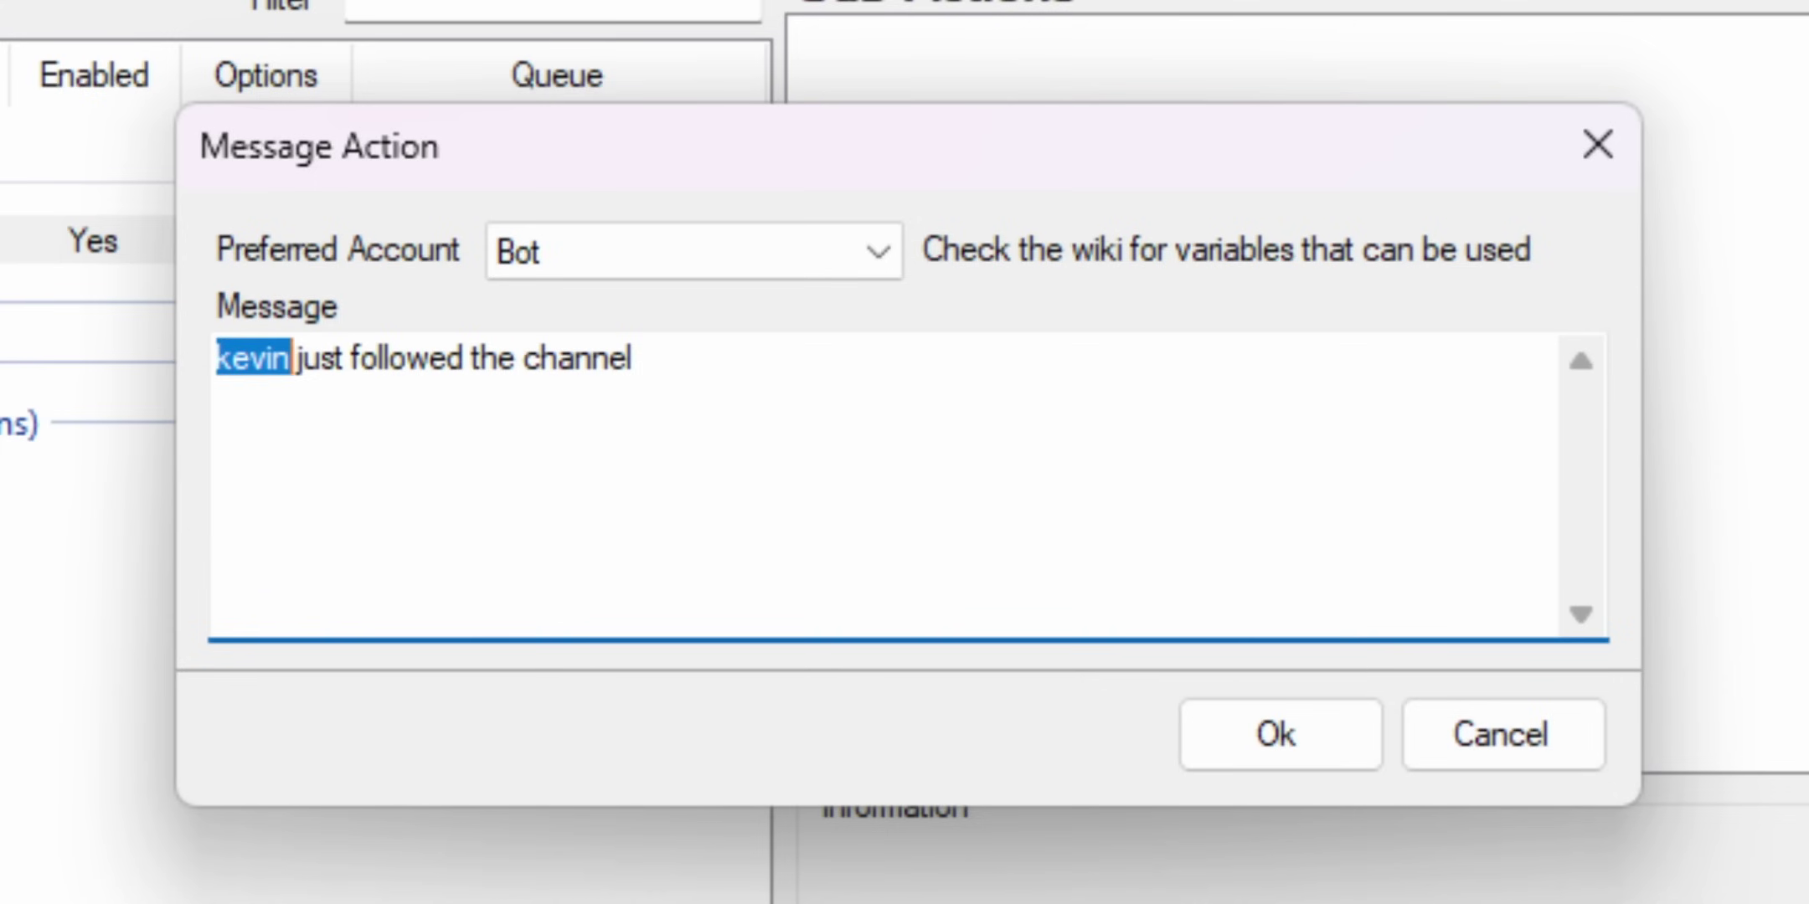
pyautogui.write('%users')
pyautogui.press('BackSpace')
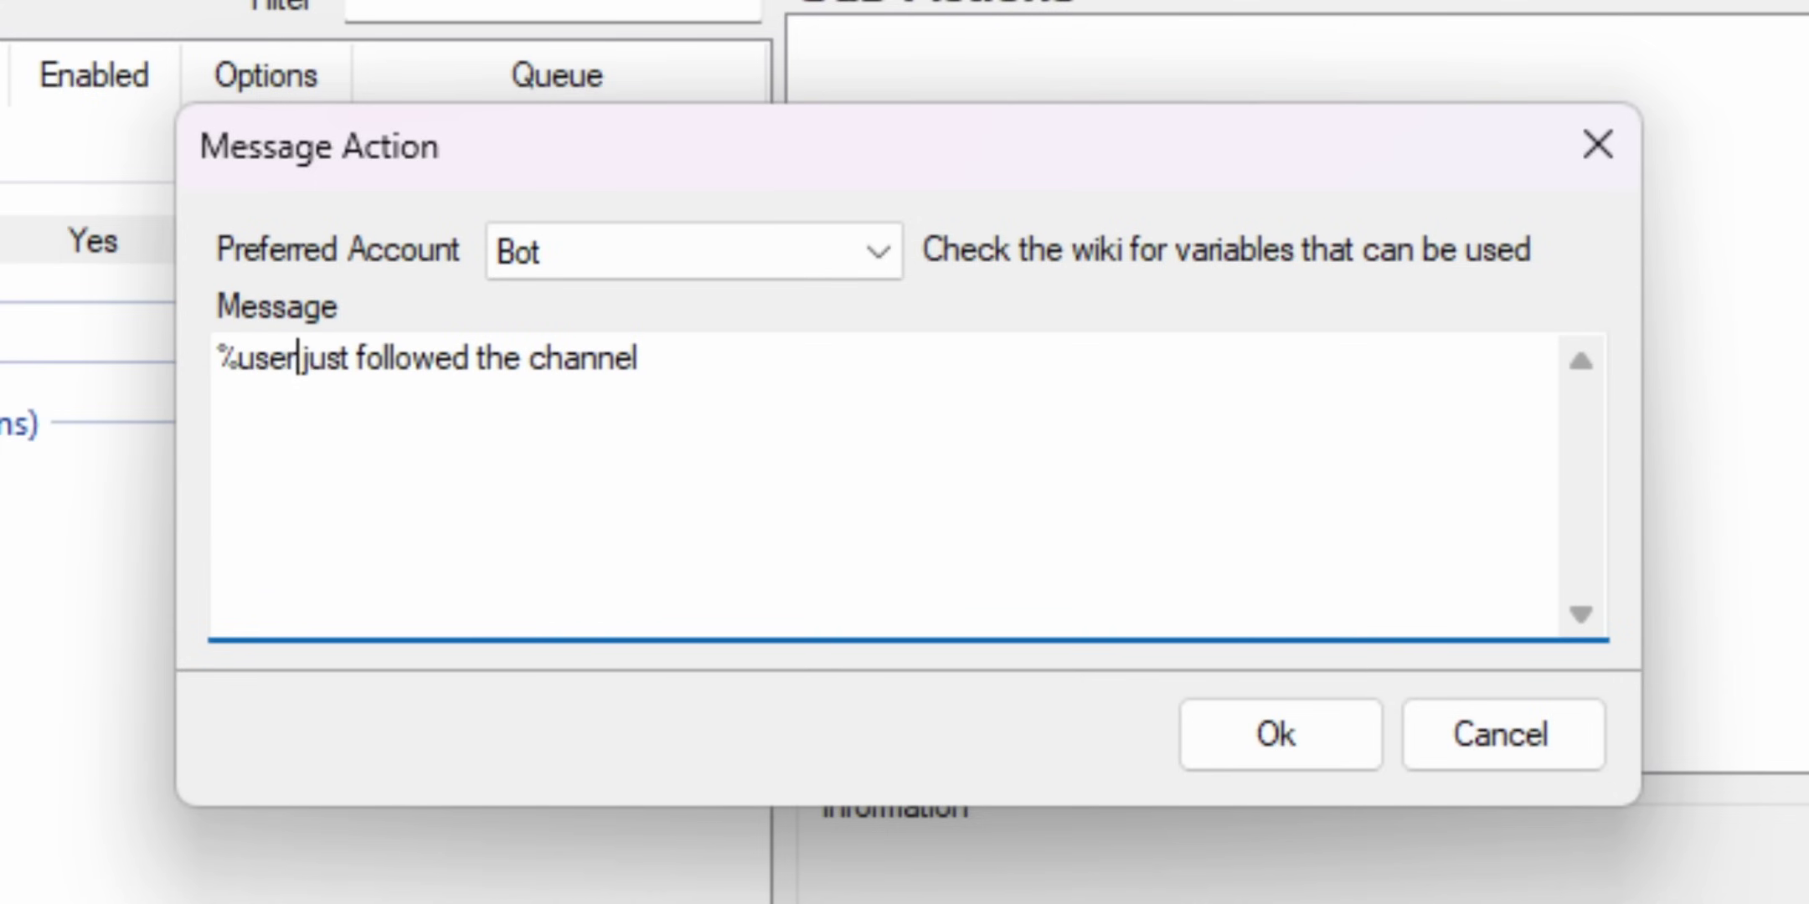
pyautogui.write('%')
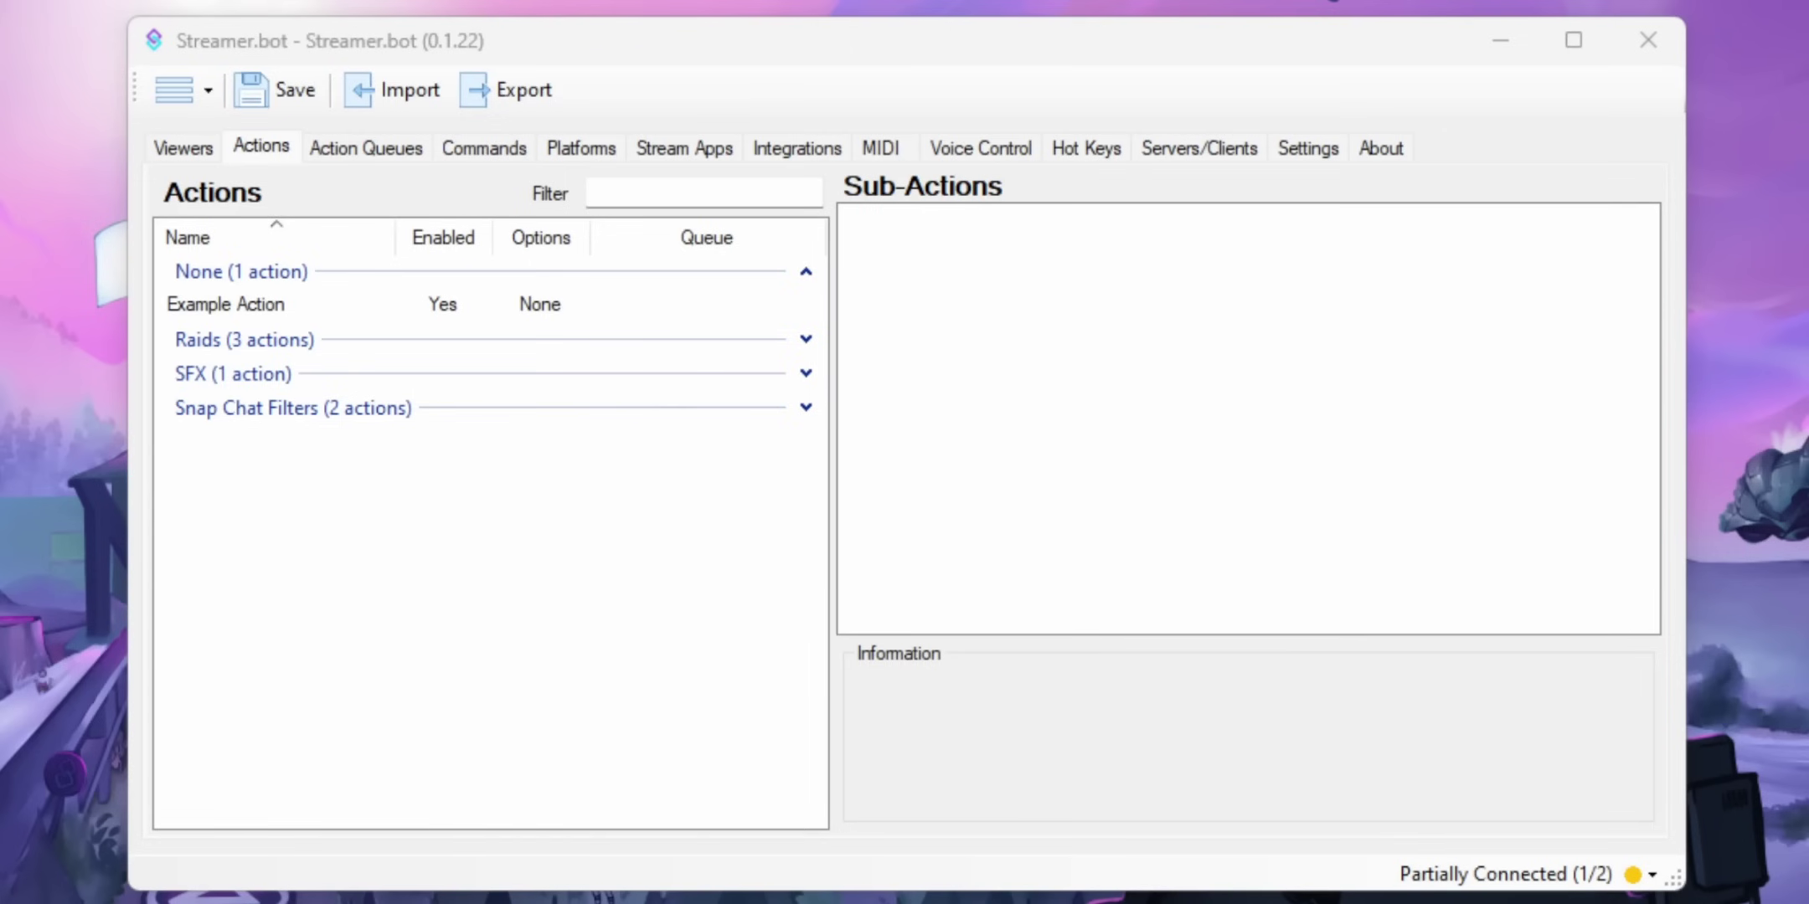
# Add a new action to the Actions list named Death Count
pyautogui.rightClick(318, 509)
pyautogui.click(349, 513)
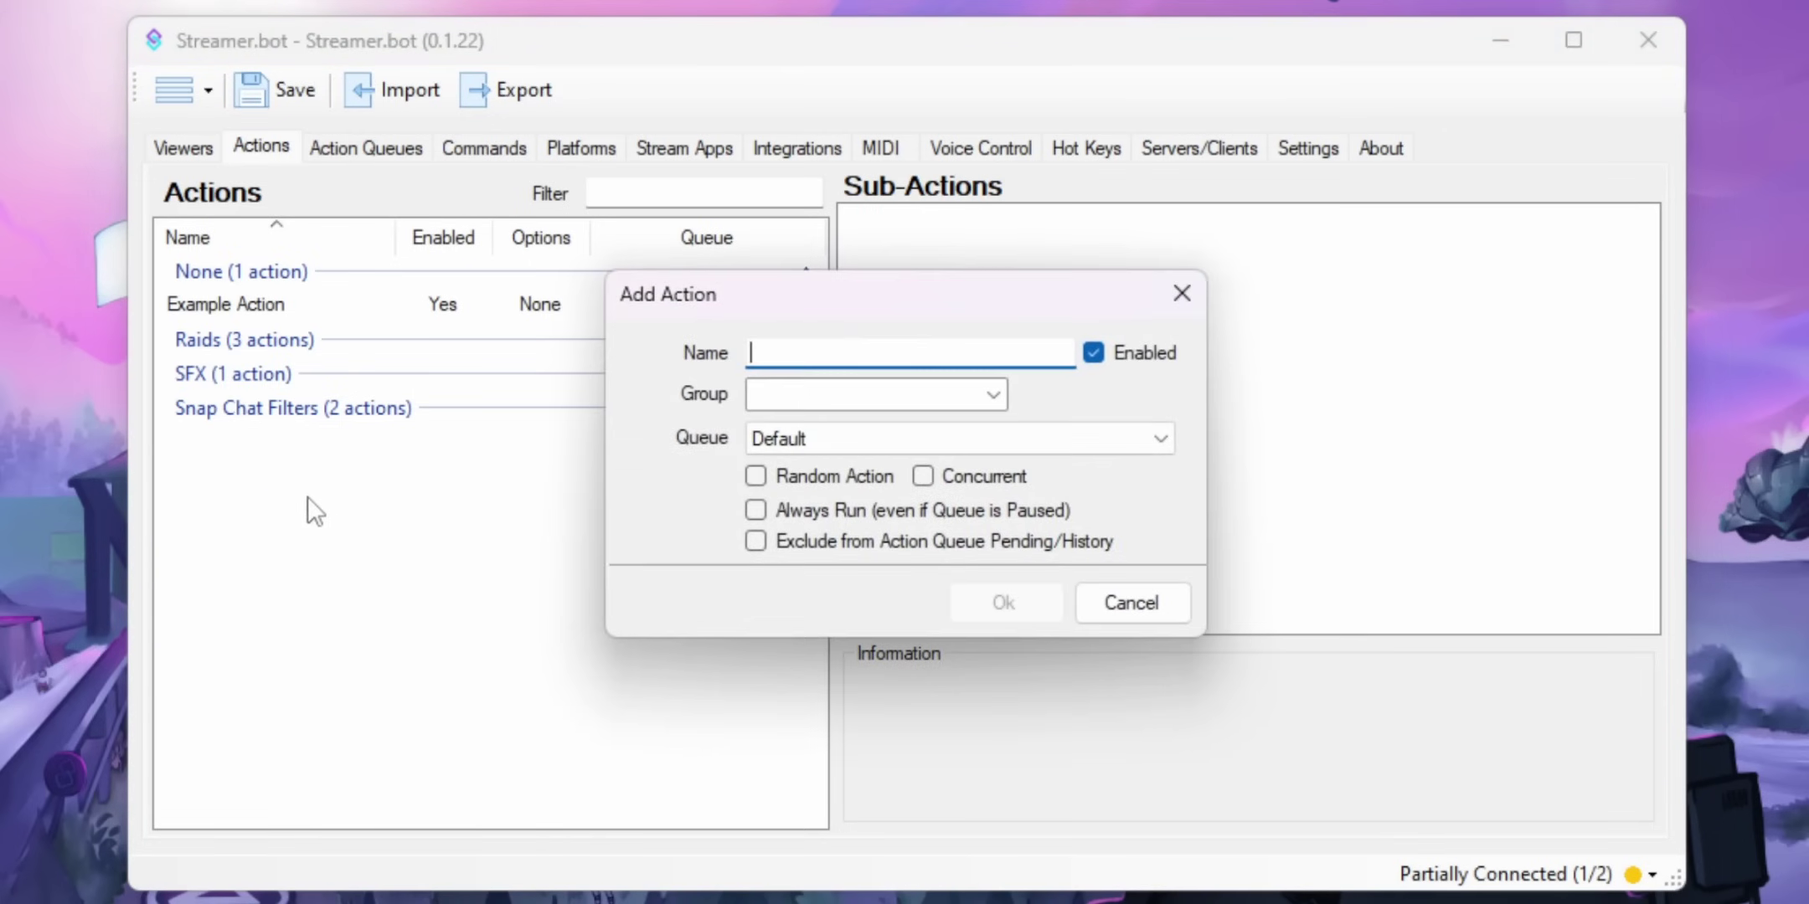
pyautogui.write('Death Count')
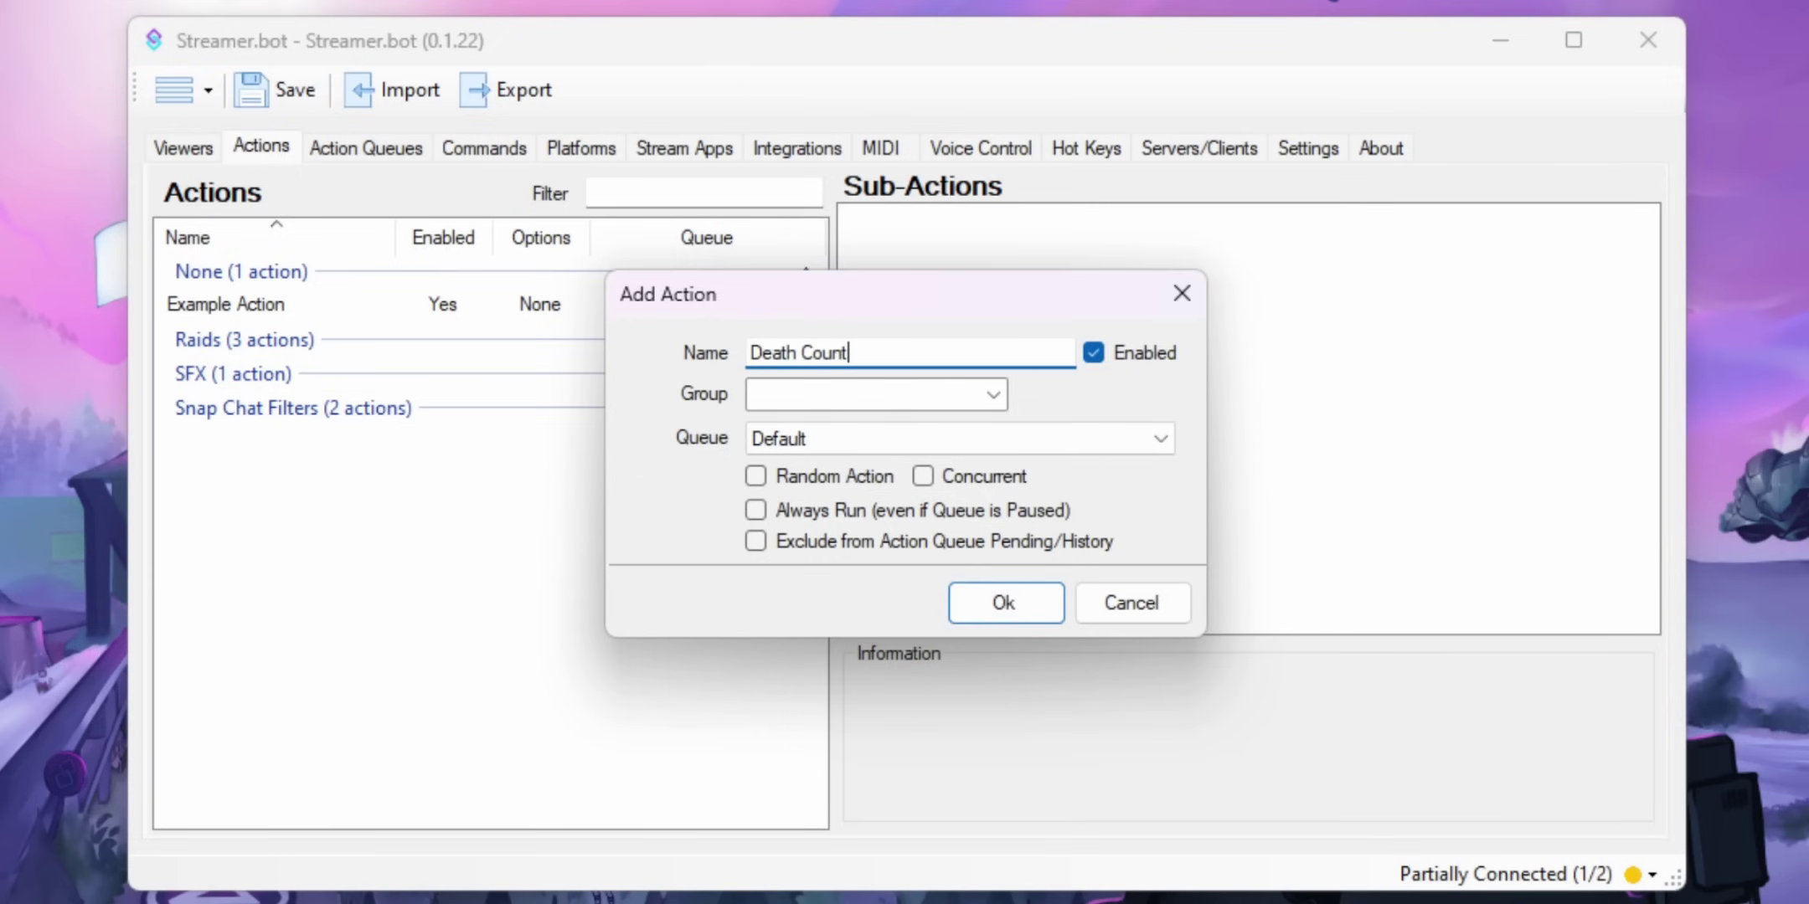
pyautogui.press('Return')
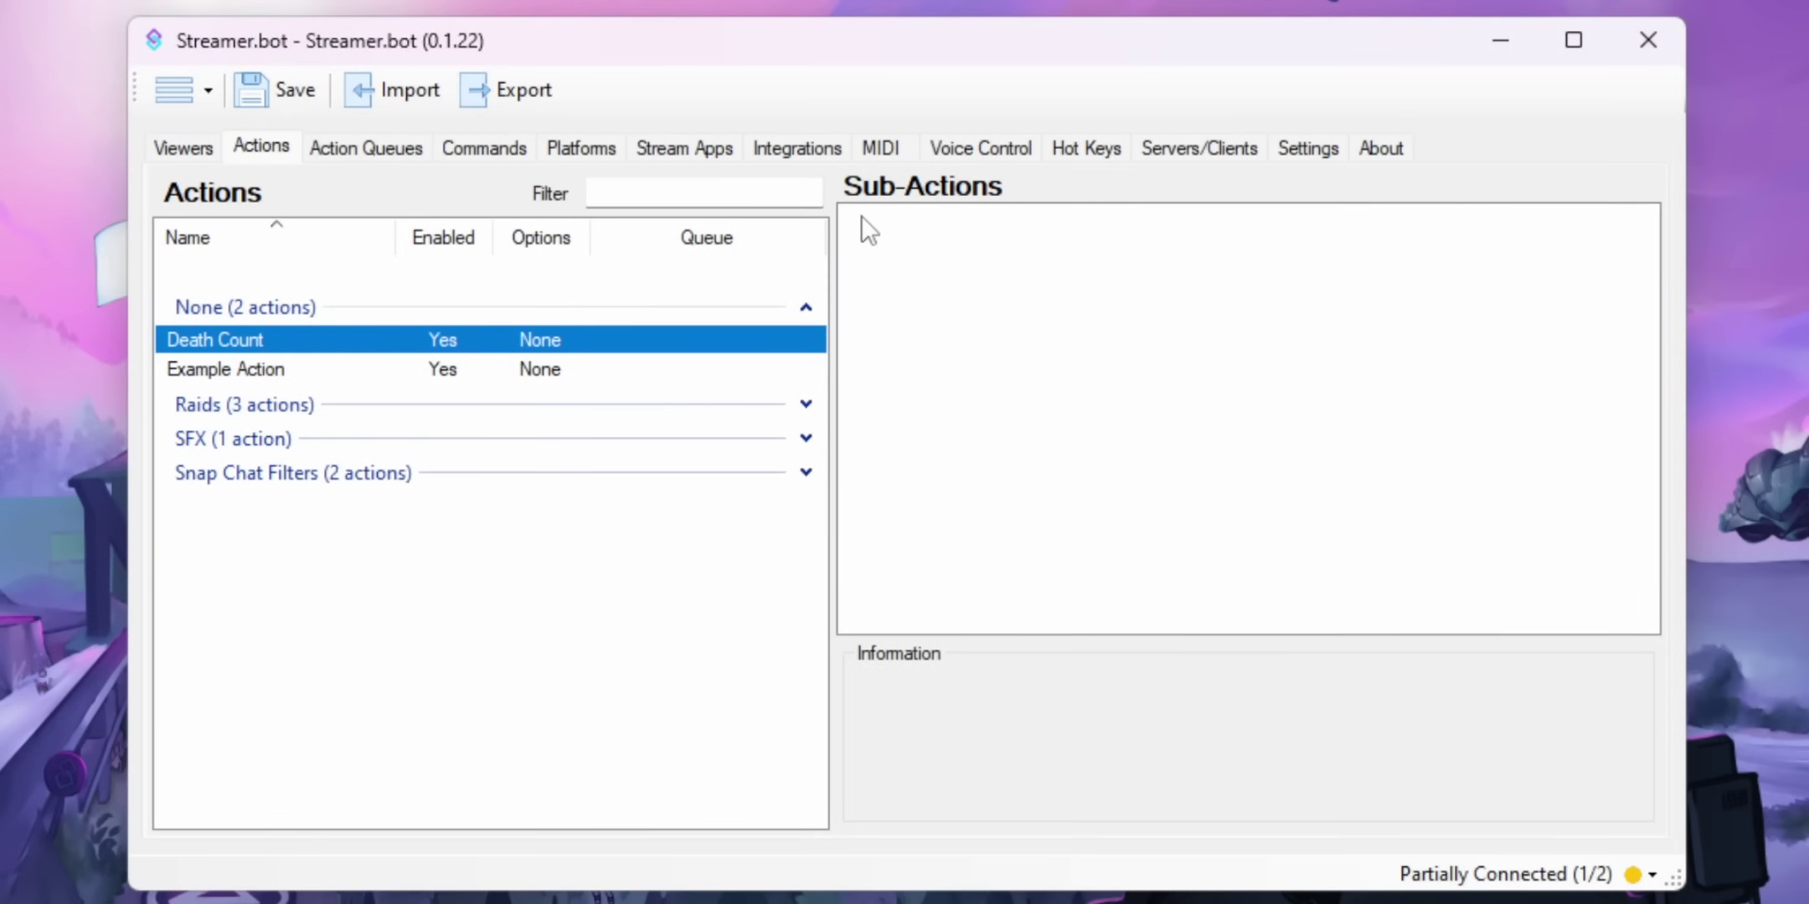
# Add a Global (Set) sub-action that increments the persisted global deaths by 1
pyautogui.rightClick(861, 214)
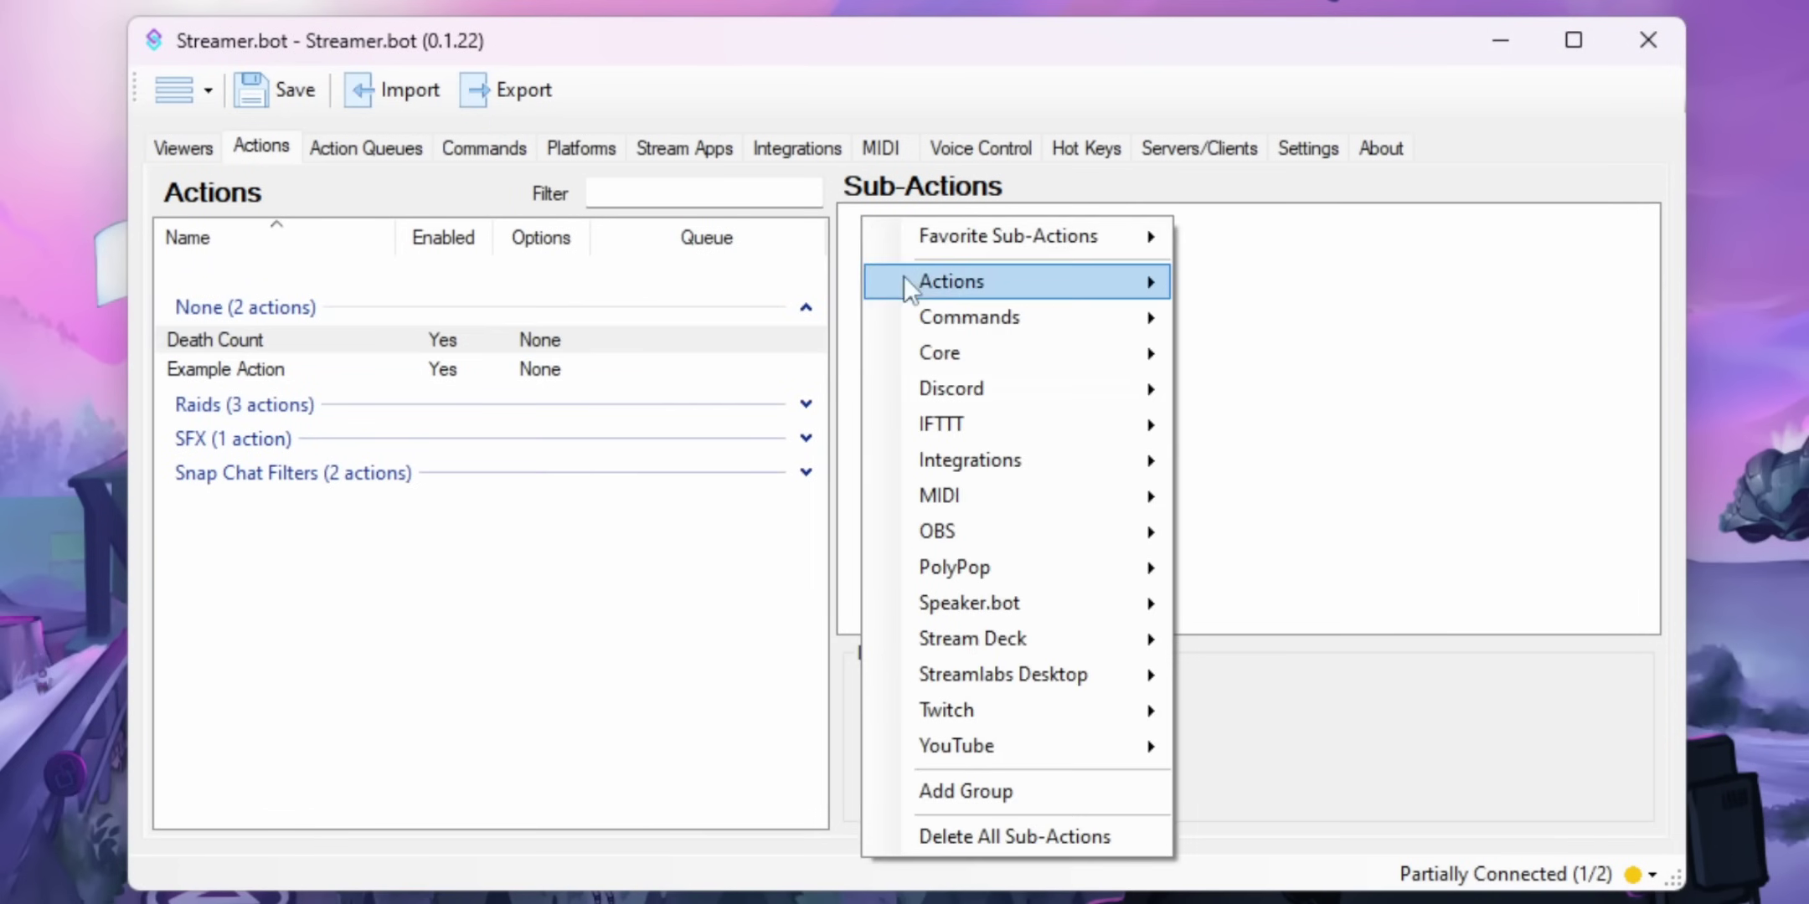
pyautogui.moveTo(1053, 353)
pyautogui.moveTo(1378, 569)
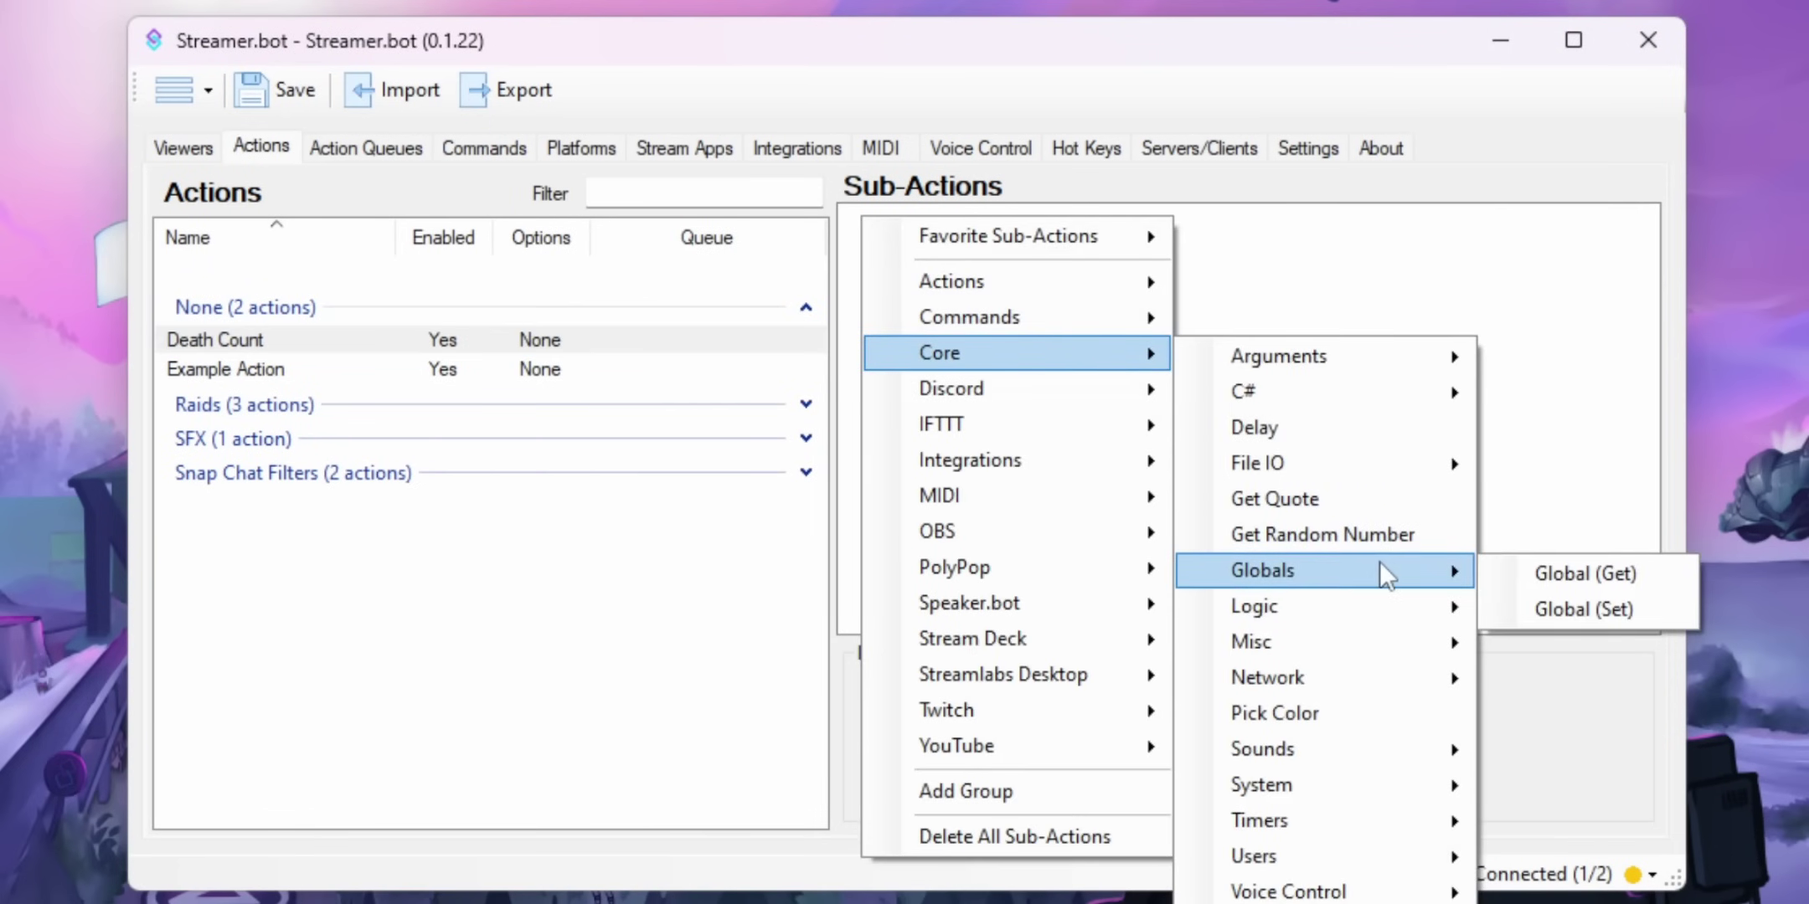
pyautogui.click(1670, 606)
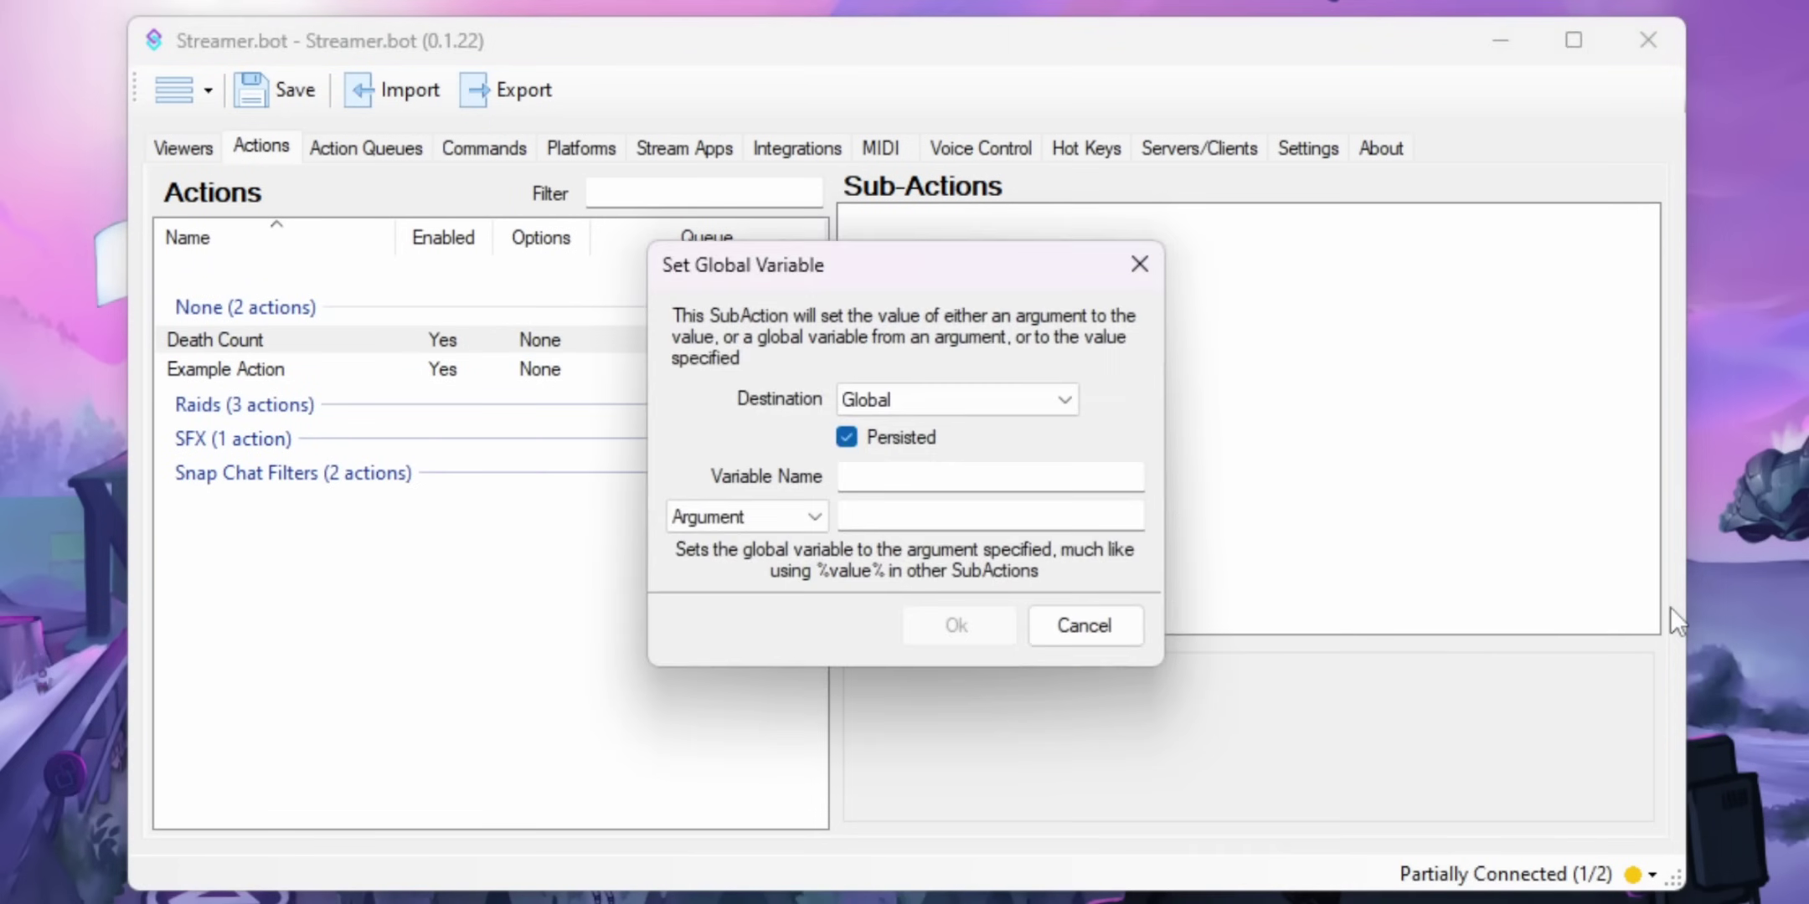
pyautogui.write('deaths')
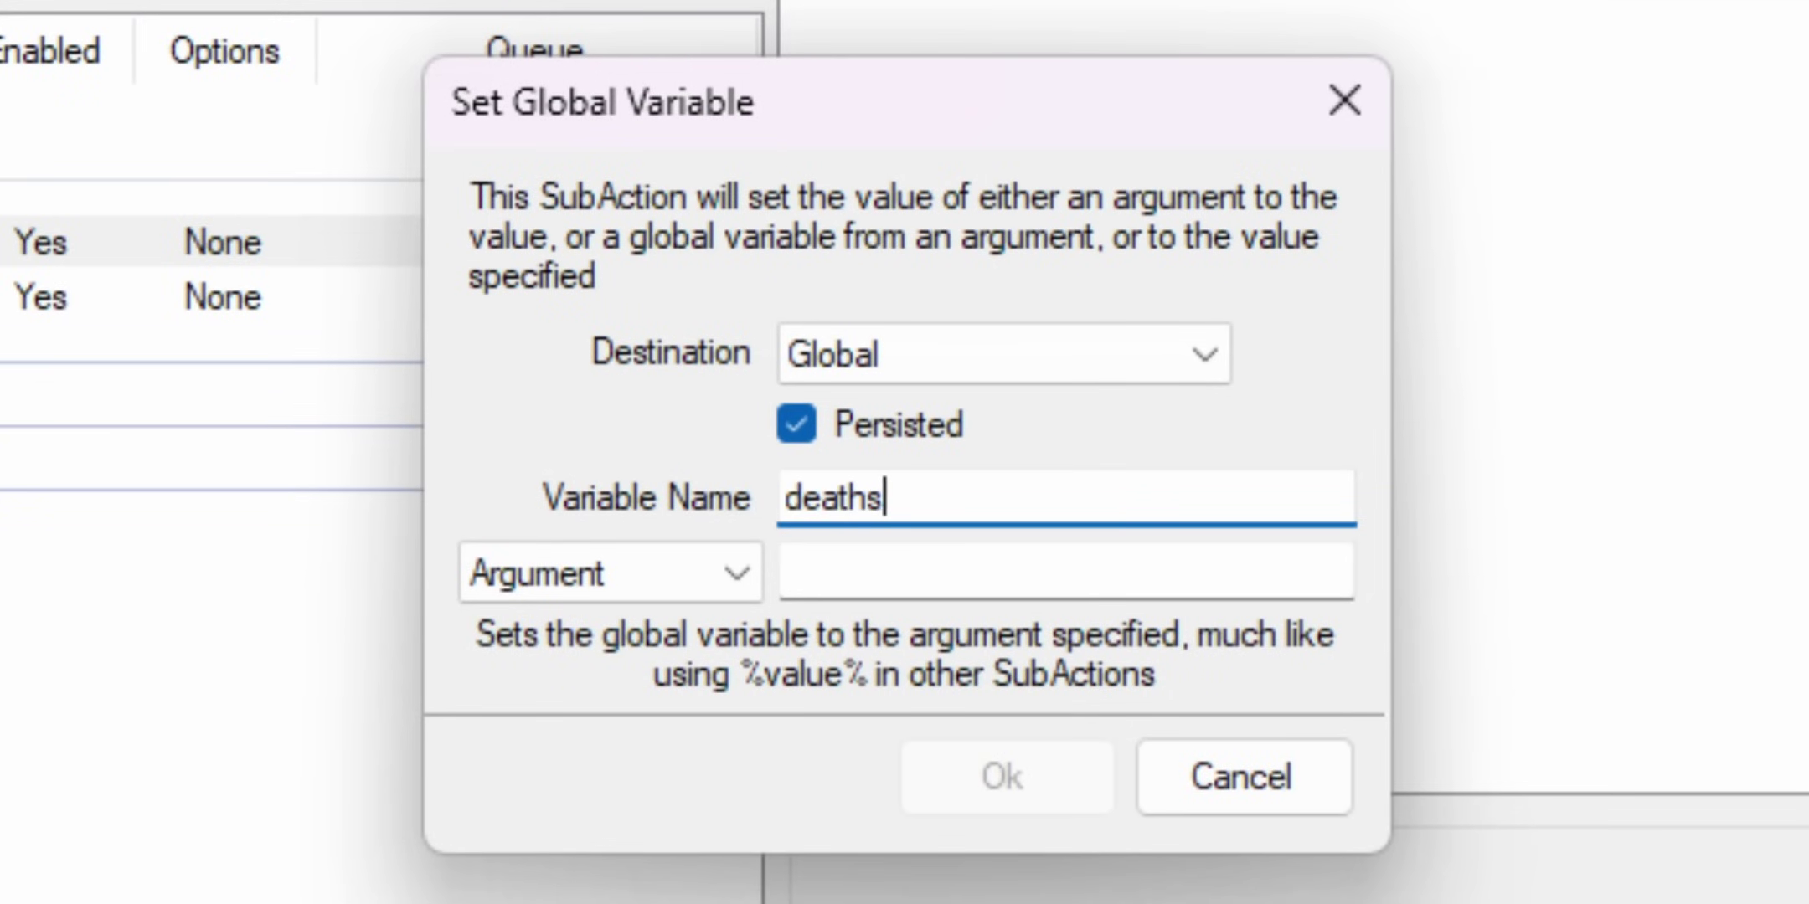
pyautogui.click(615, 576)
pyautogui.click(699, 710)
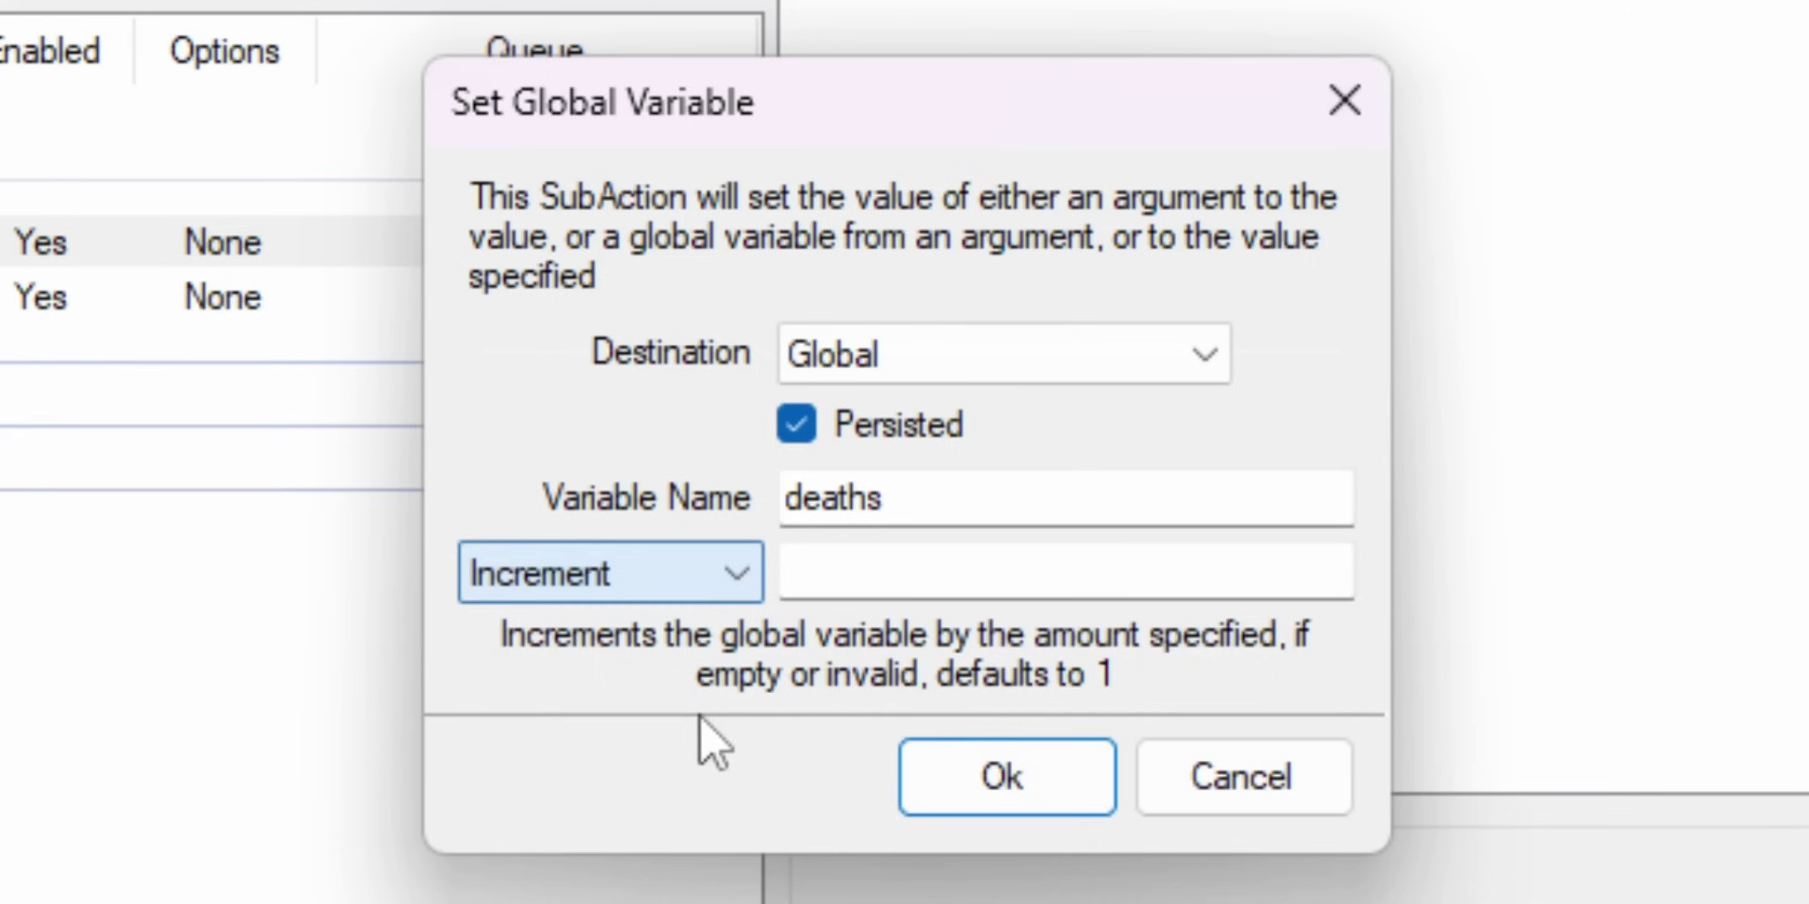
pyautogui.click(1294, 574)
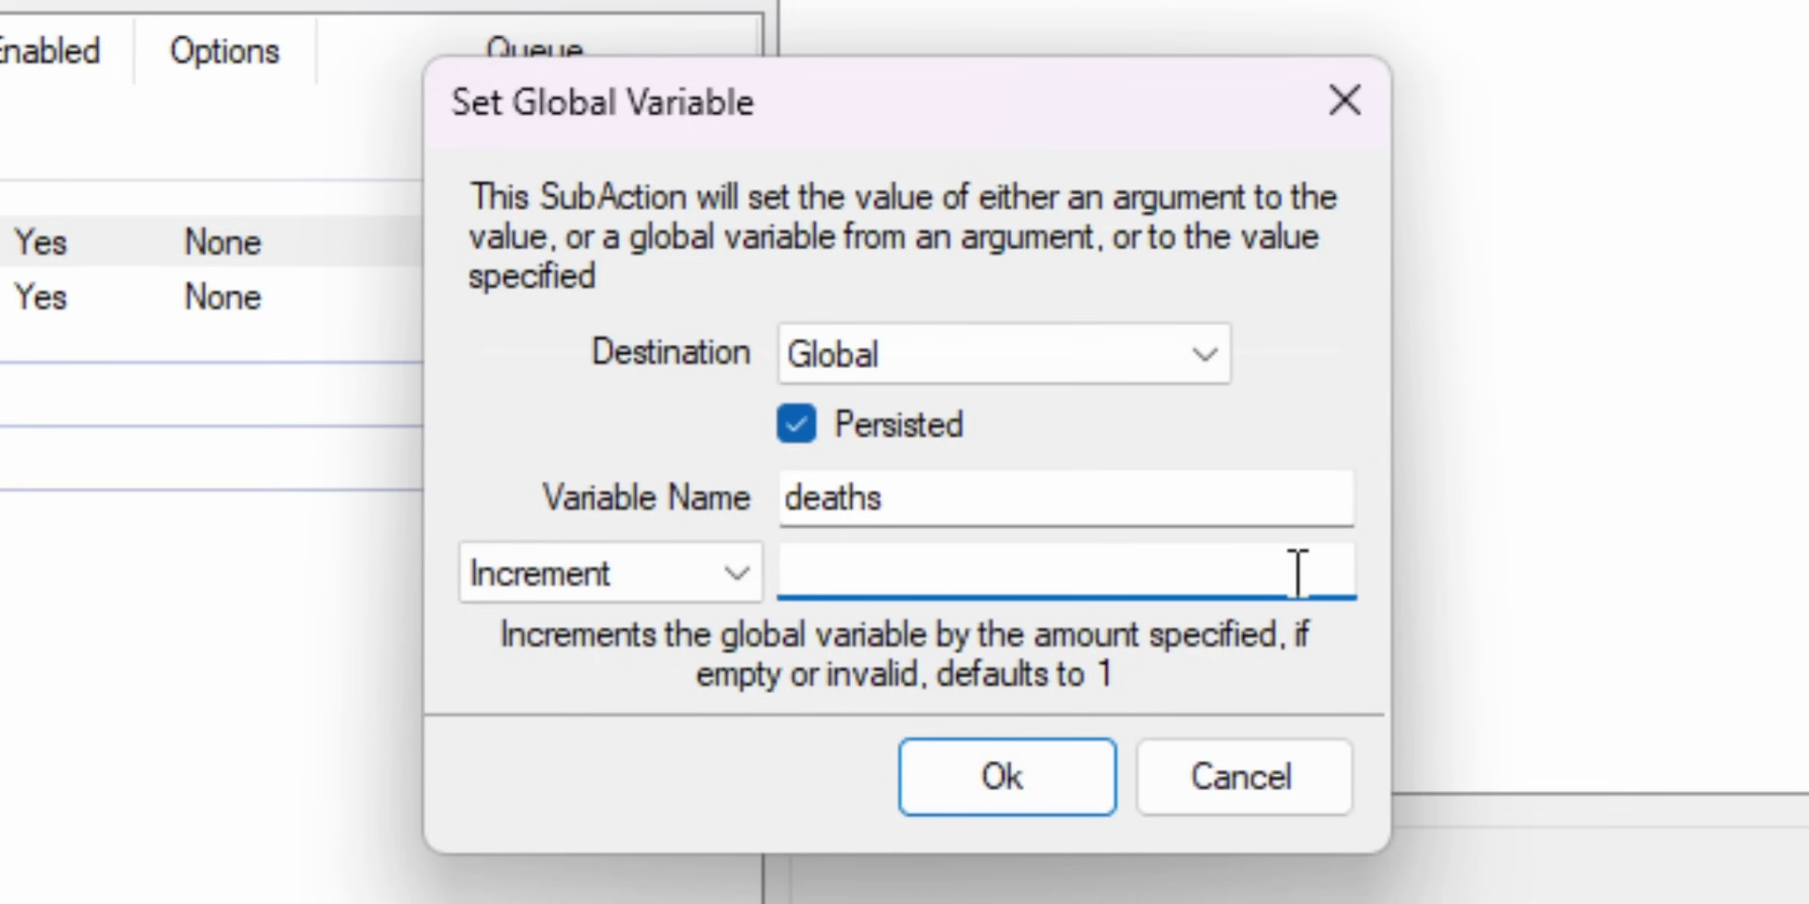
pyautogui.write('1')
pyautogui.click(1005, 779)
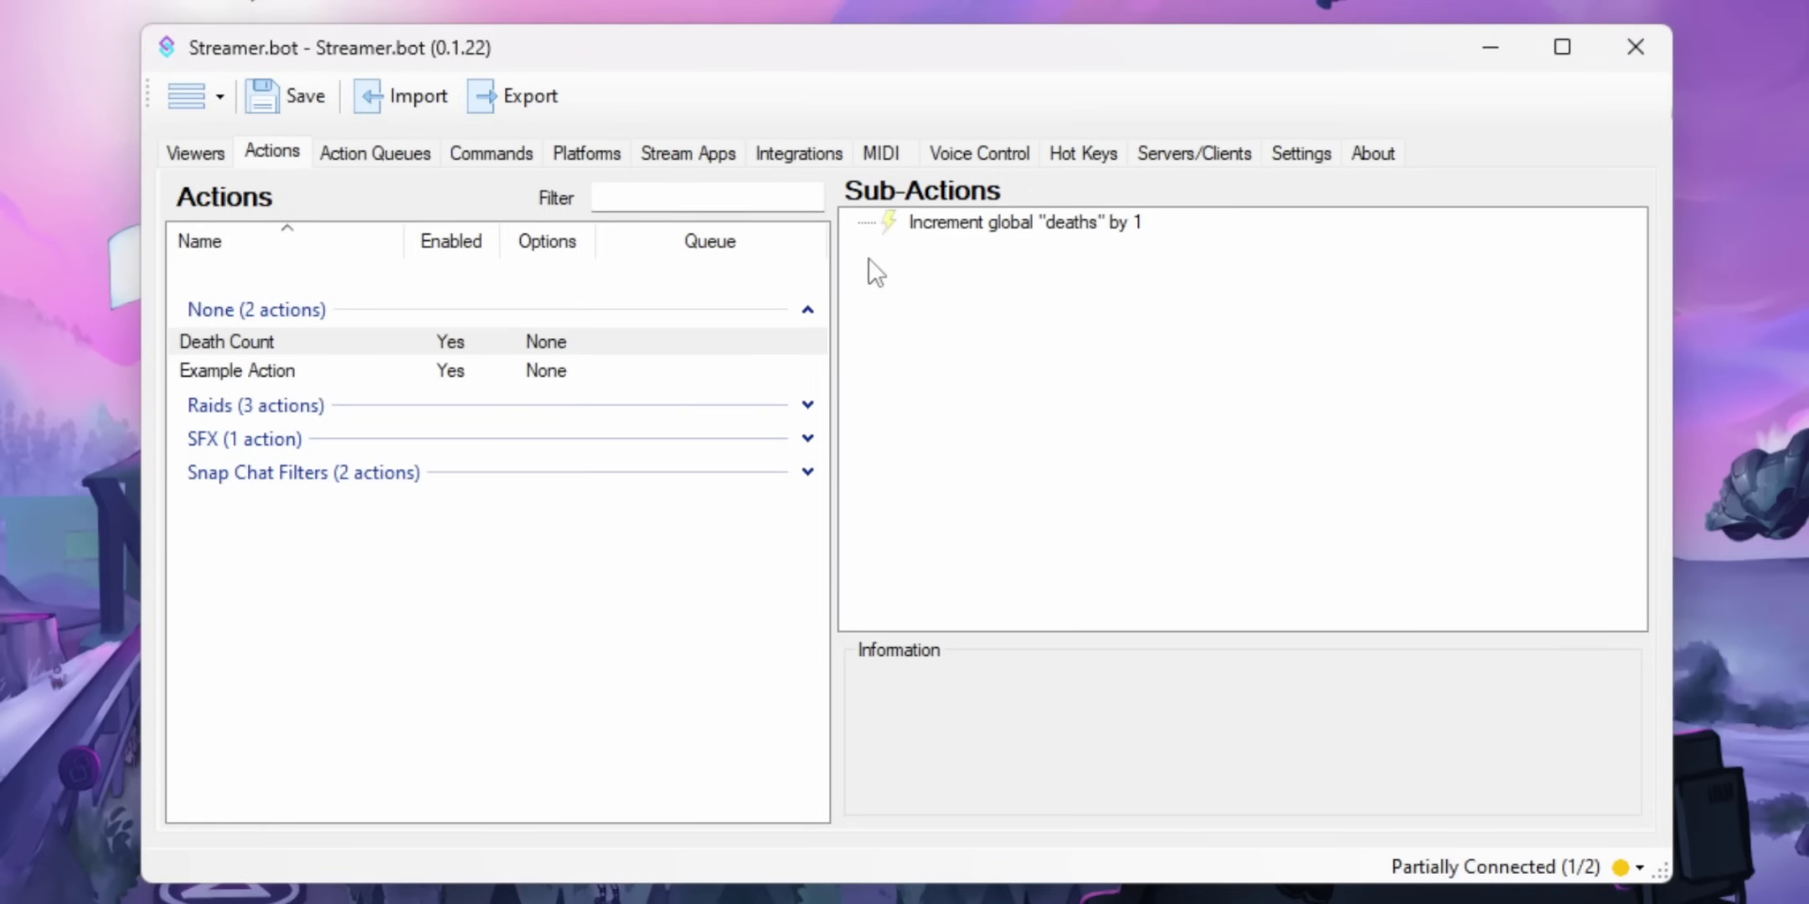
# Add a Global (Get) sub-action reading global deaths into deaths, defaulting to 0
pyautogui.rightClick(869, 260)
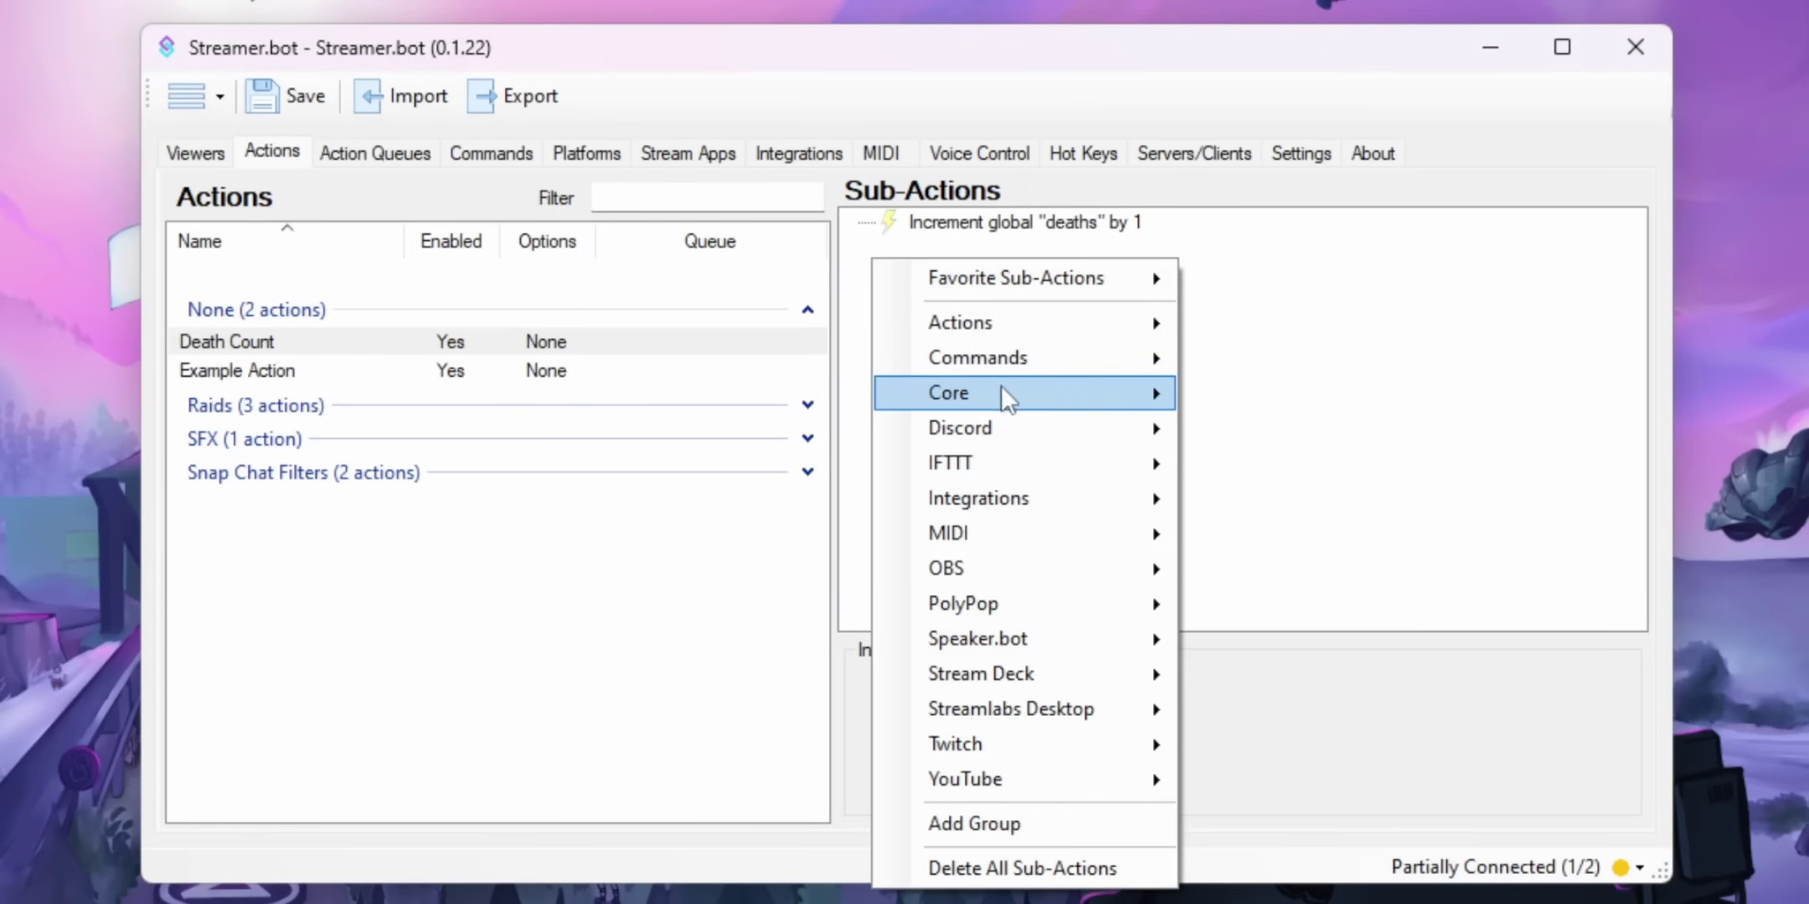
pyautogui.moveTo(1022, 387)
pyautogui.moveTo(1422, 609)
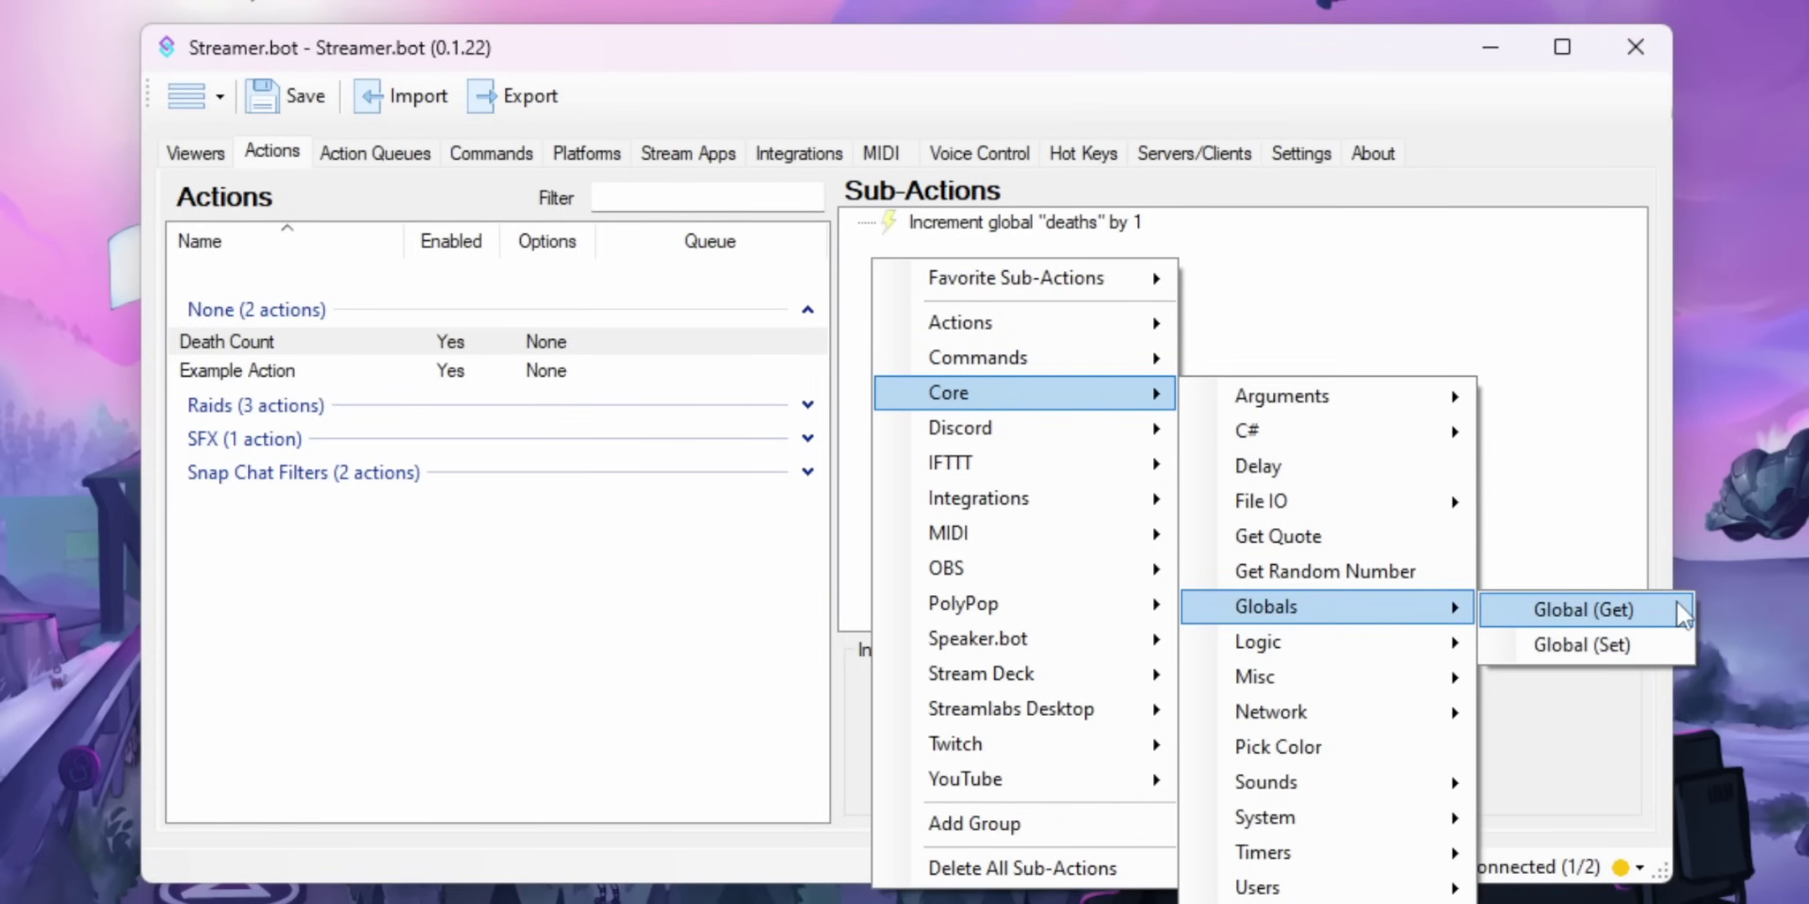
pyautogui.click(1674, 602)
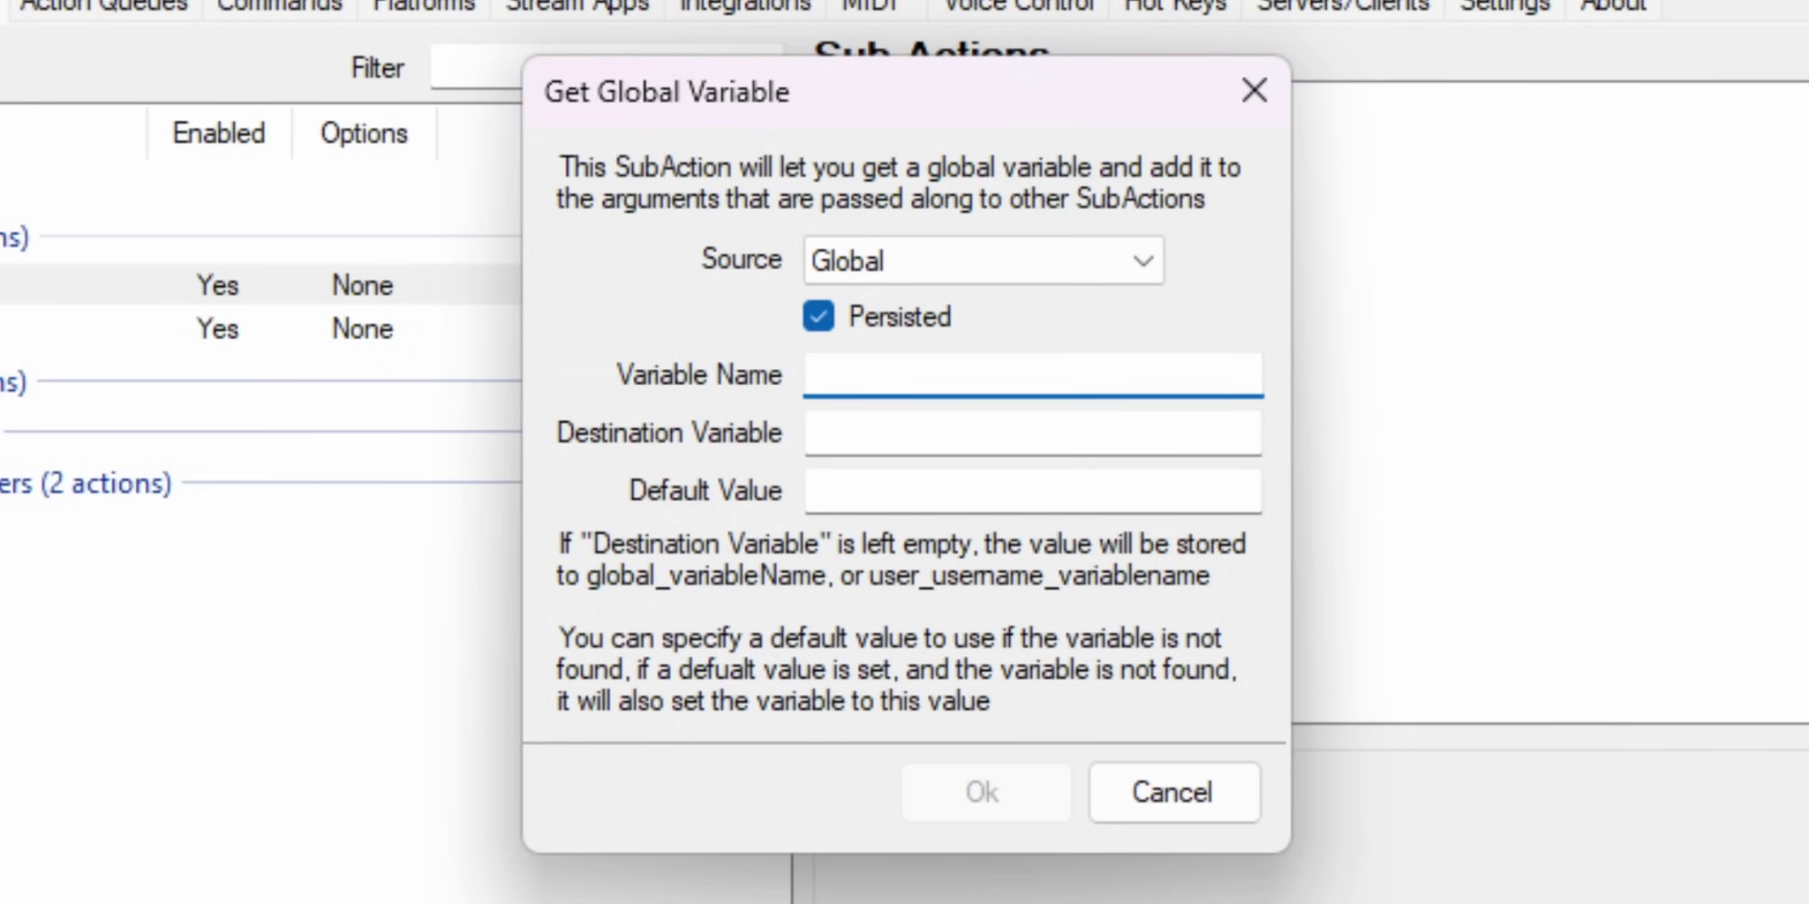
pyautogui.write('deaths')
pyautogui.press('Tab')
pyautogui.write('d')
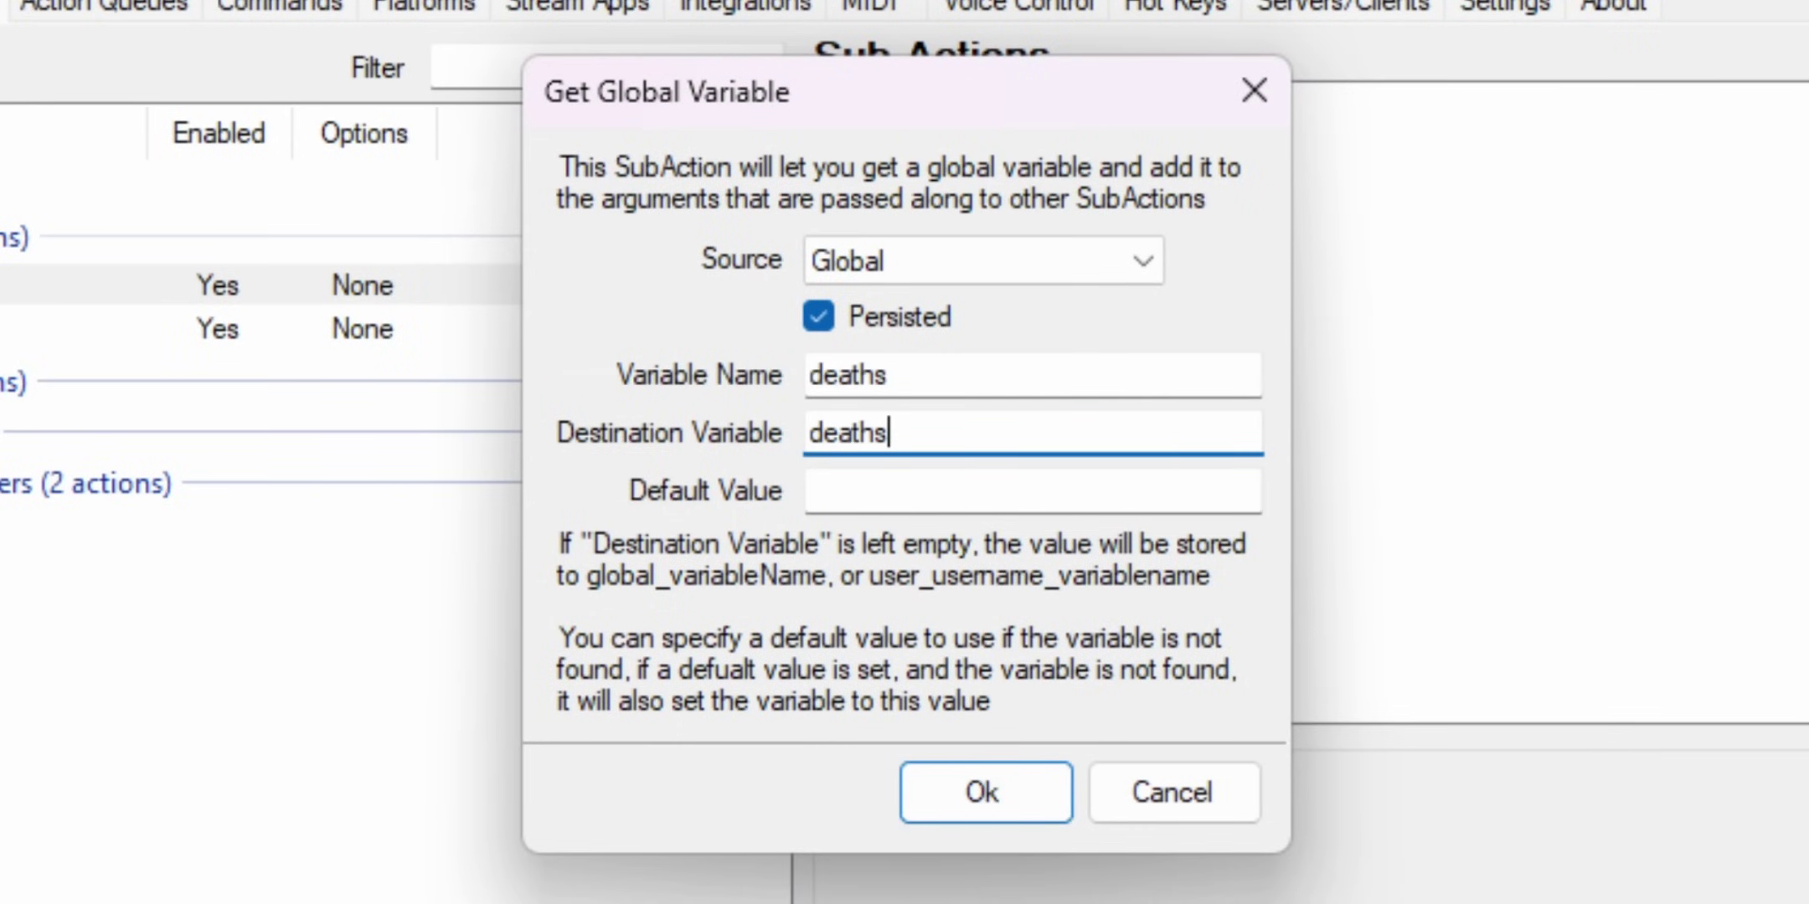
pyautogui.click(811, 490)
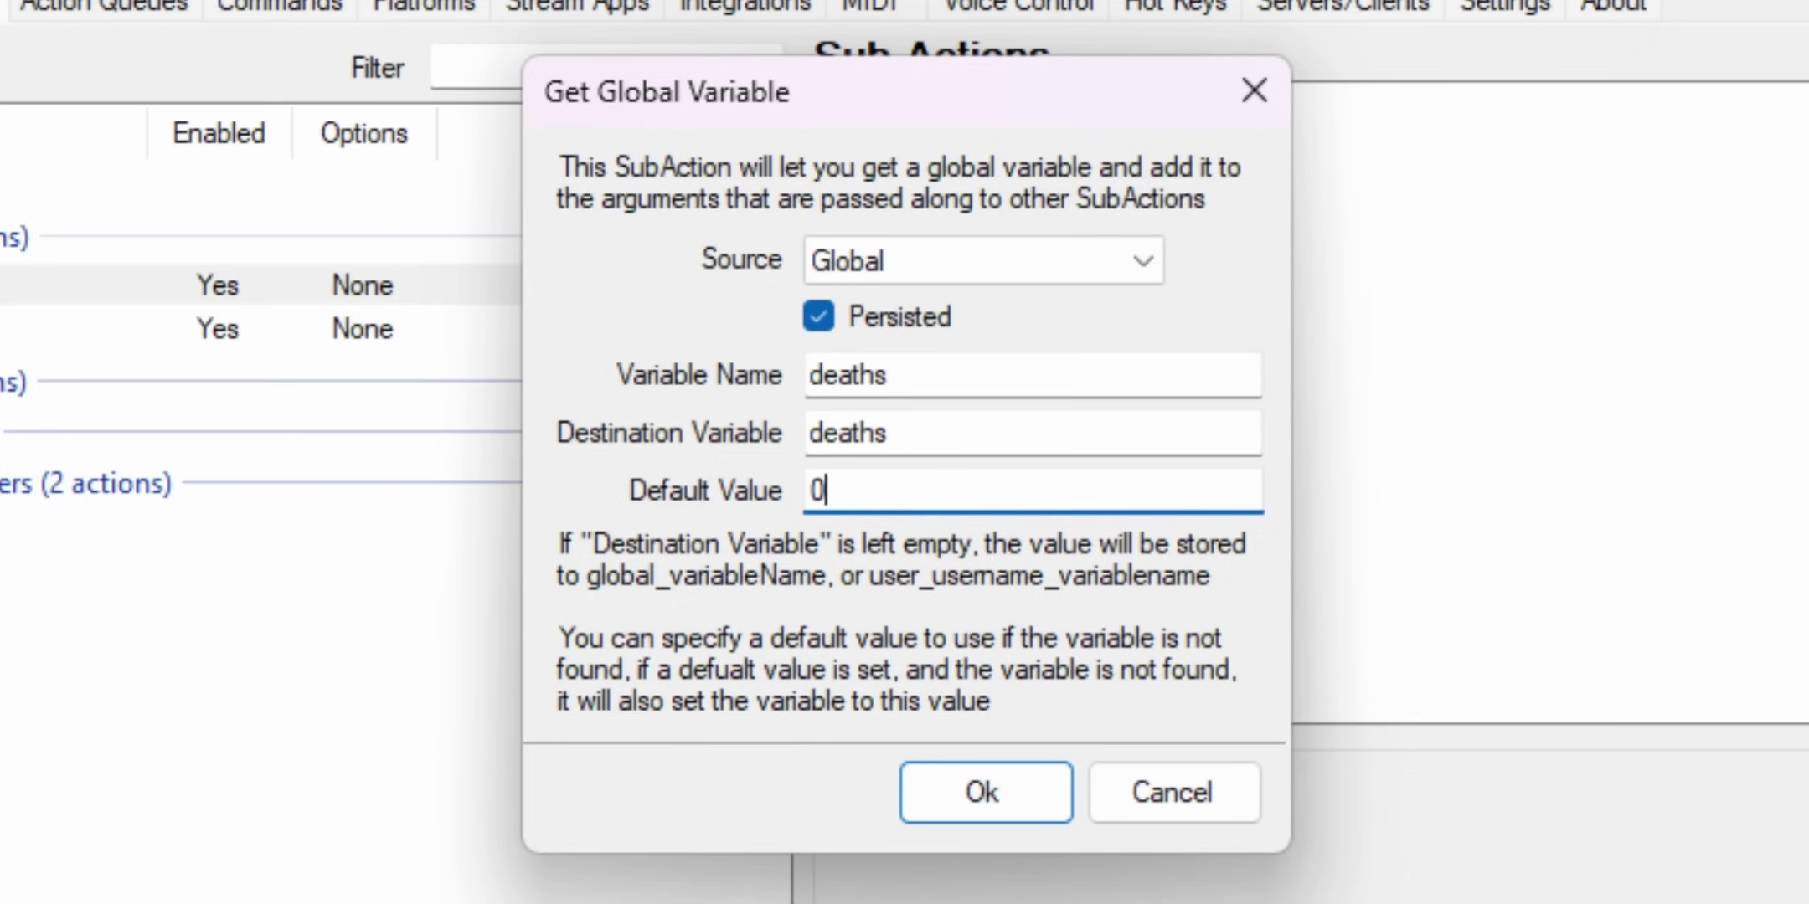
pyautogui.click(989, 793)
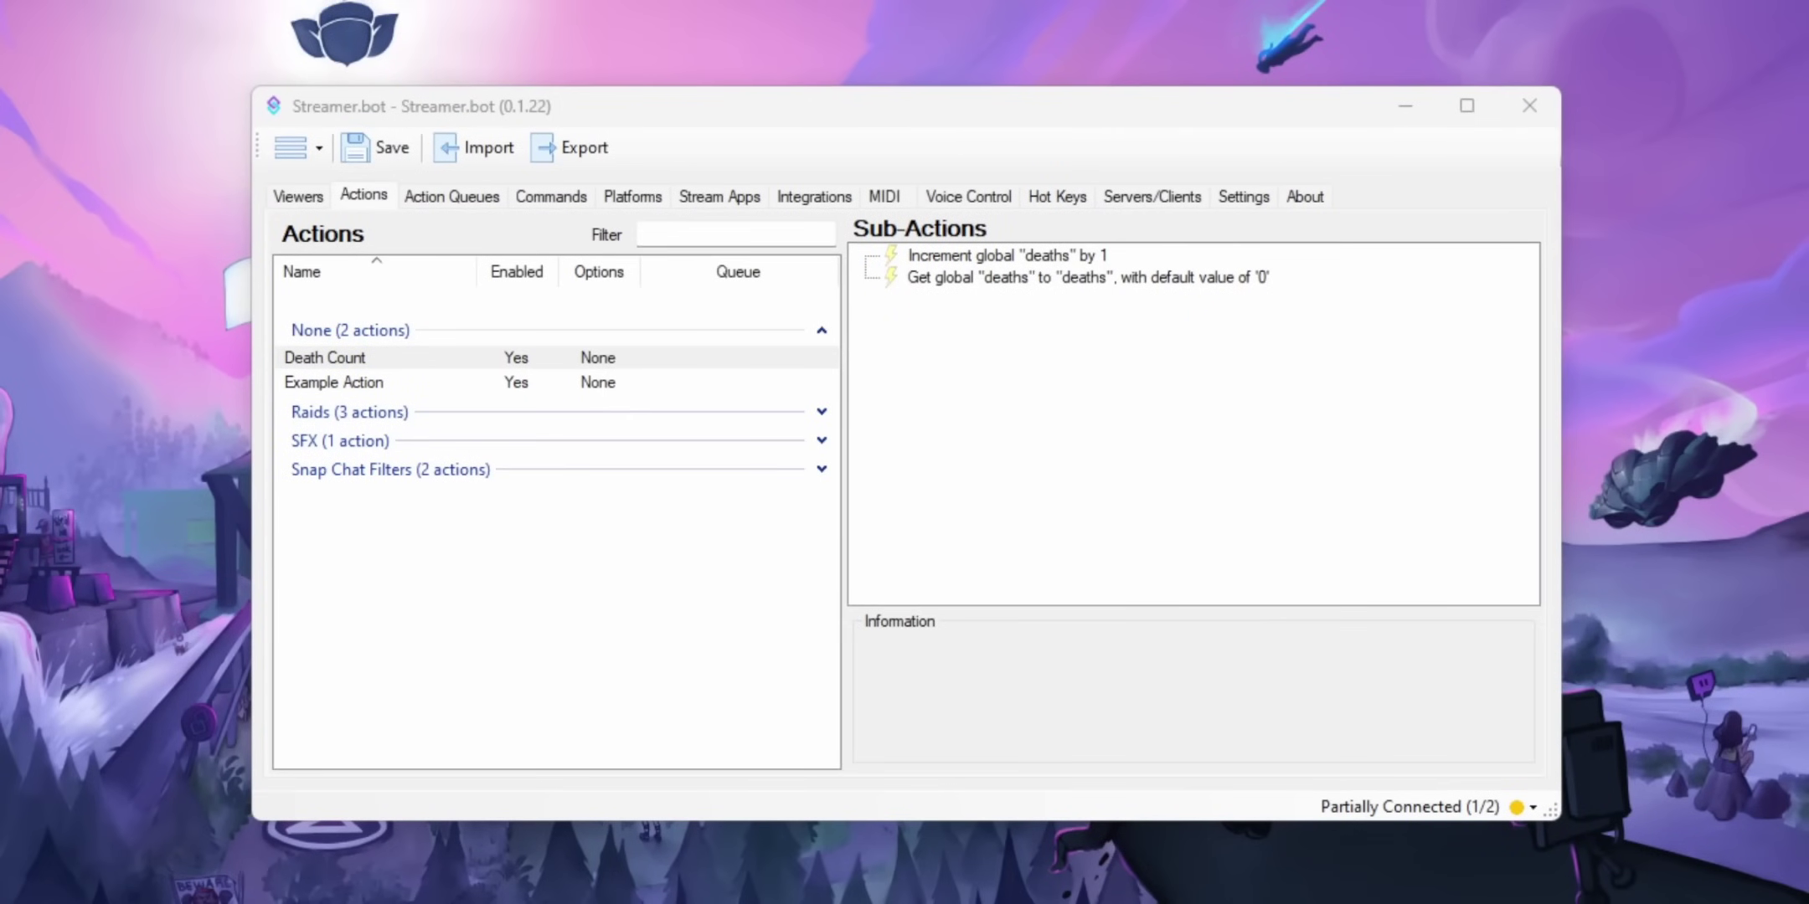
# Add a Twitch Send Message to Channel sub-action with text 'You have died %deaths% times'
pyautogui.rightClick(879, 295)
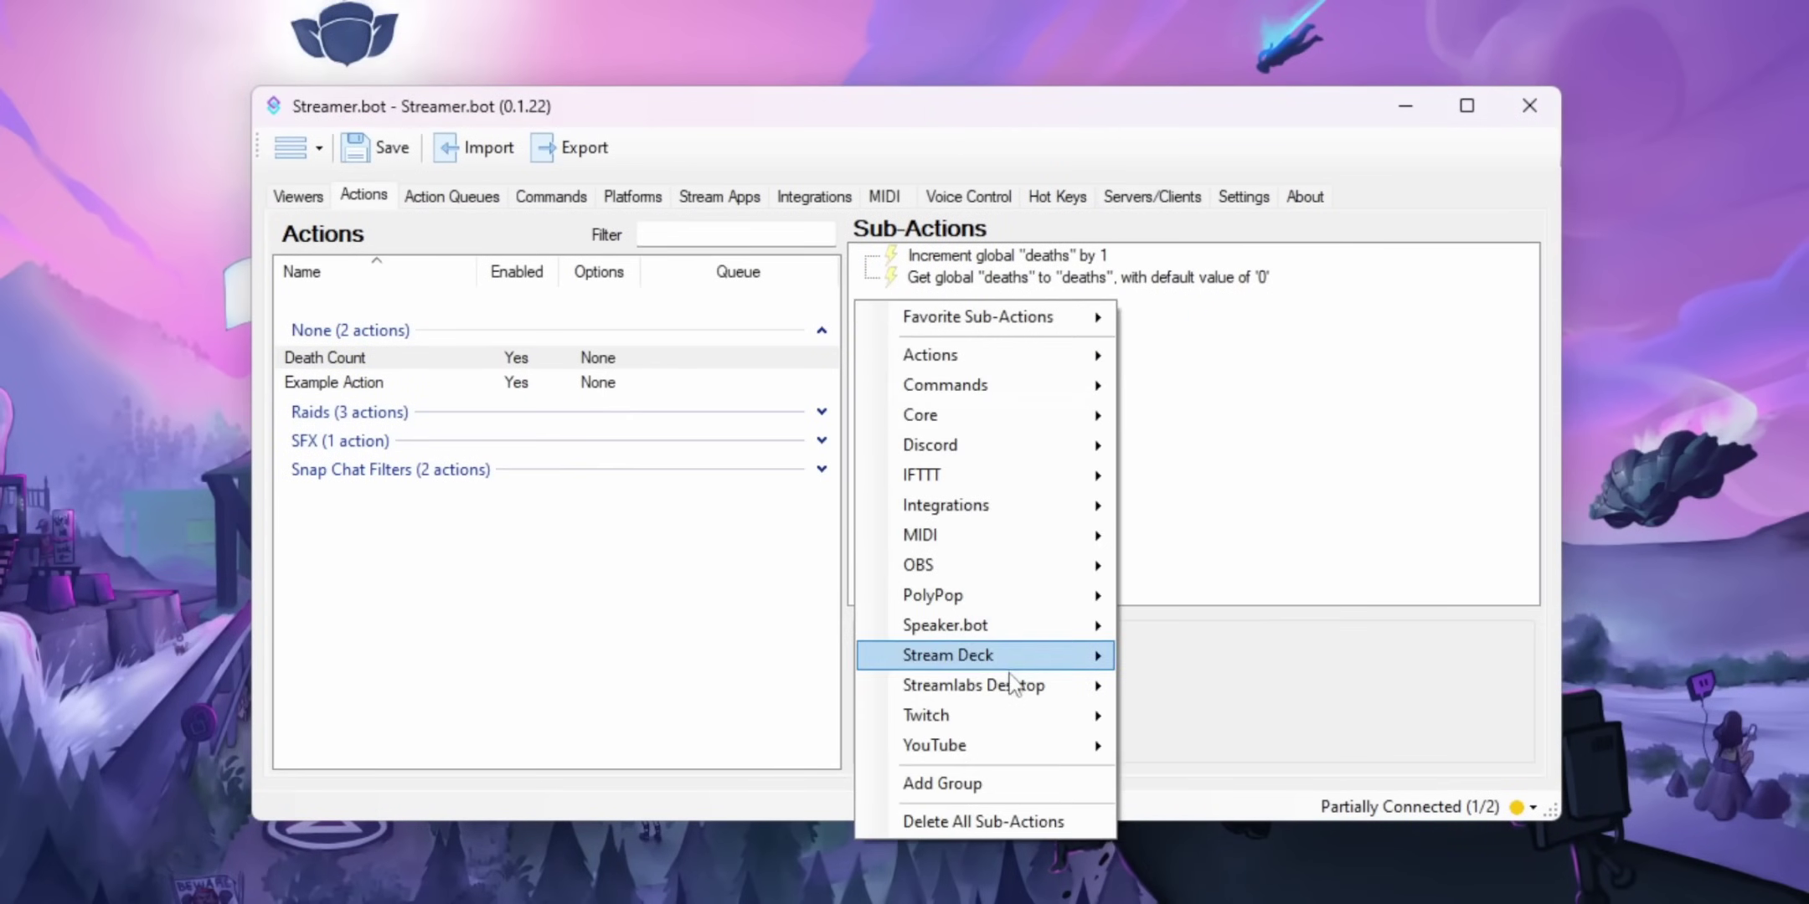
pyautogui.moveTo(997, 717)
pyautogui.moveTo(1196, 781)
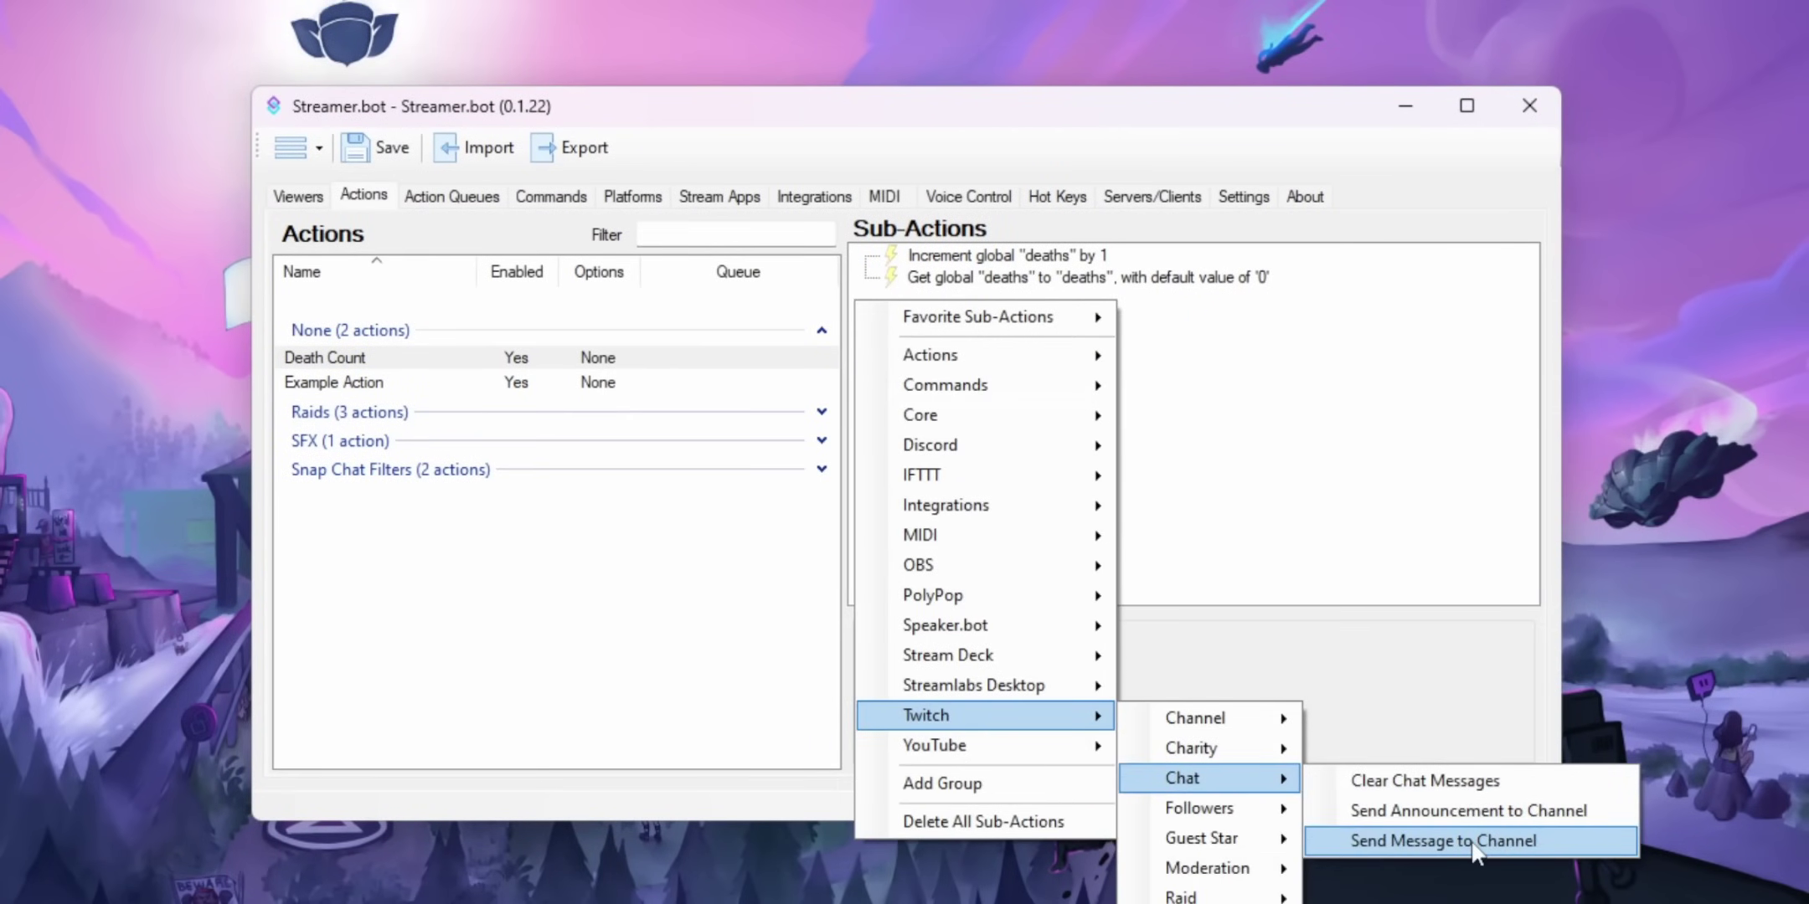
pyautogui.click(1474, 842)
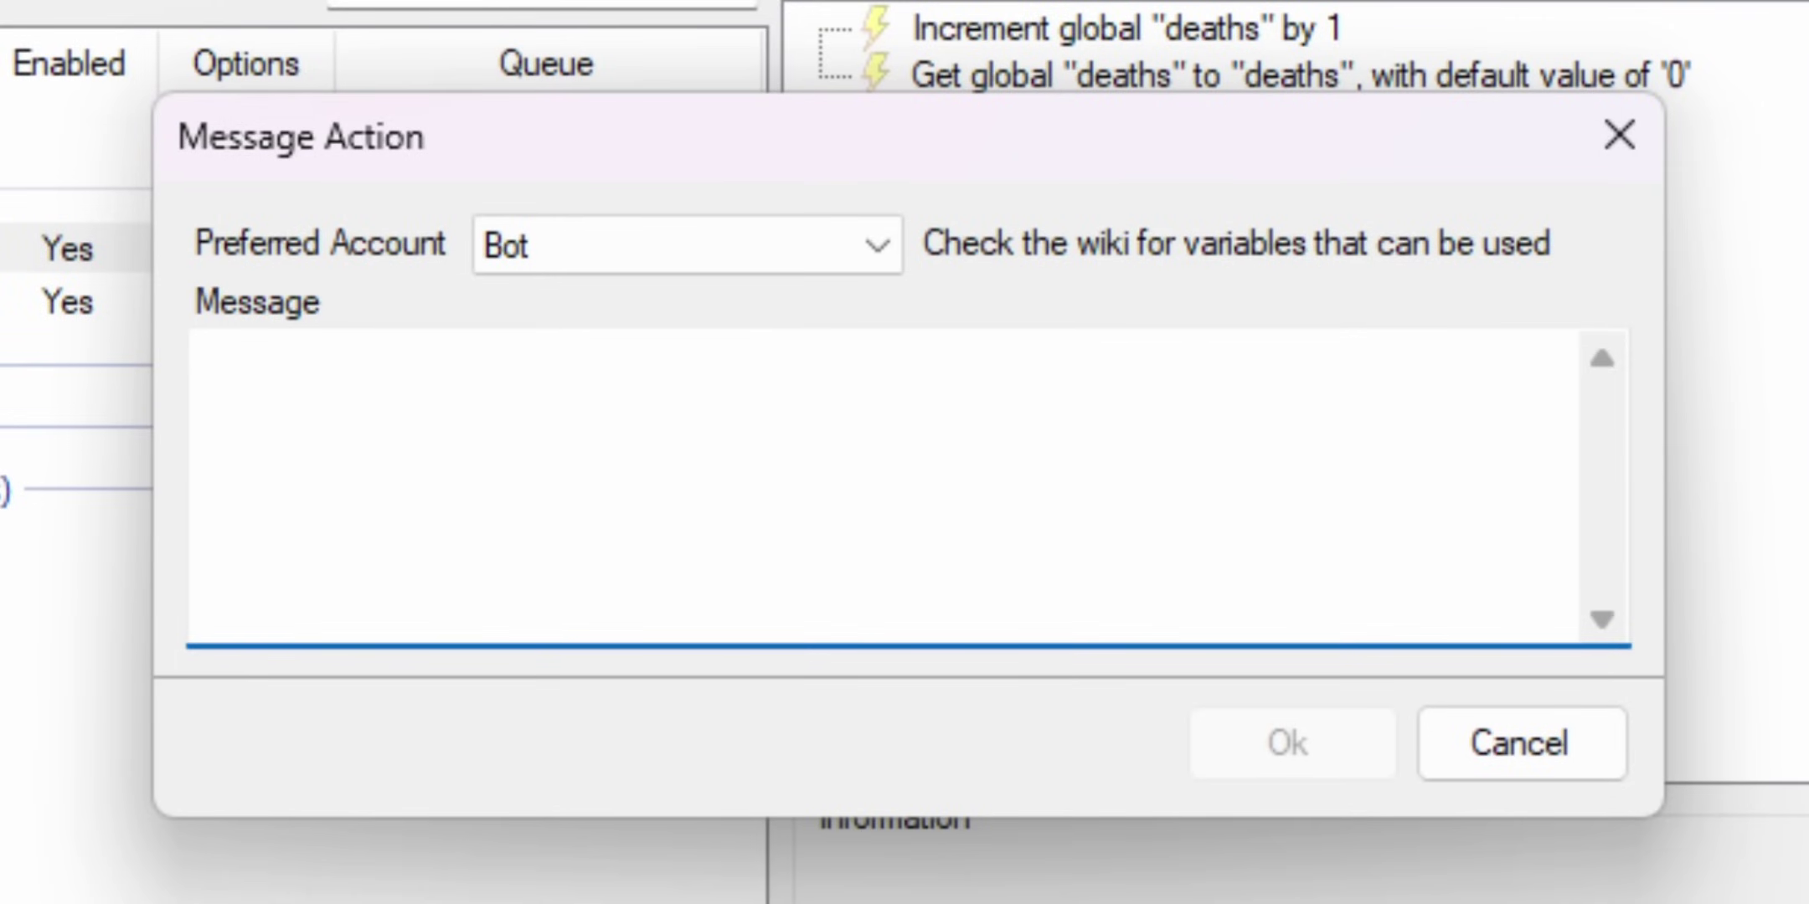
pyautogui.write('You have')
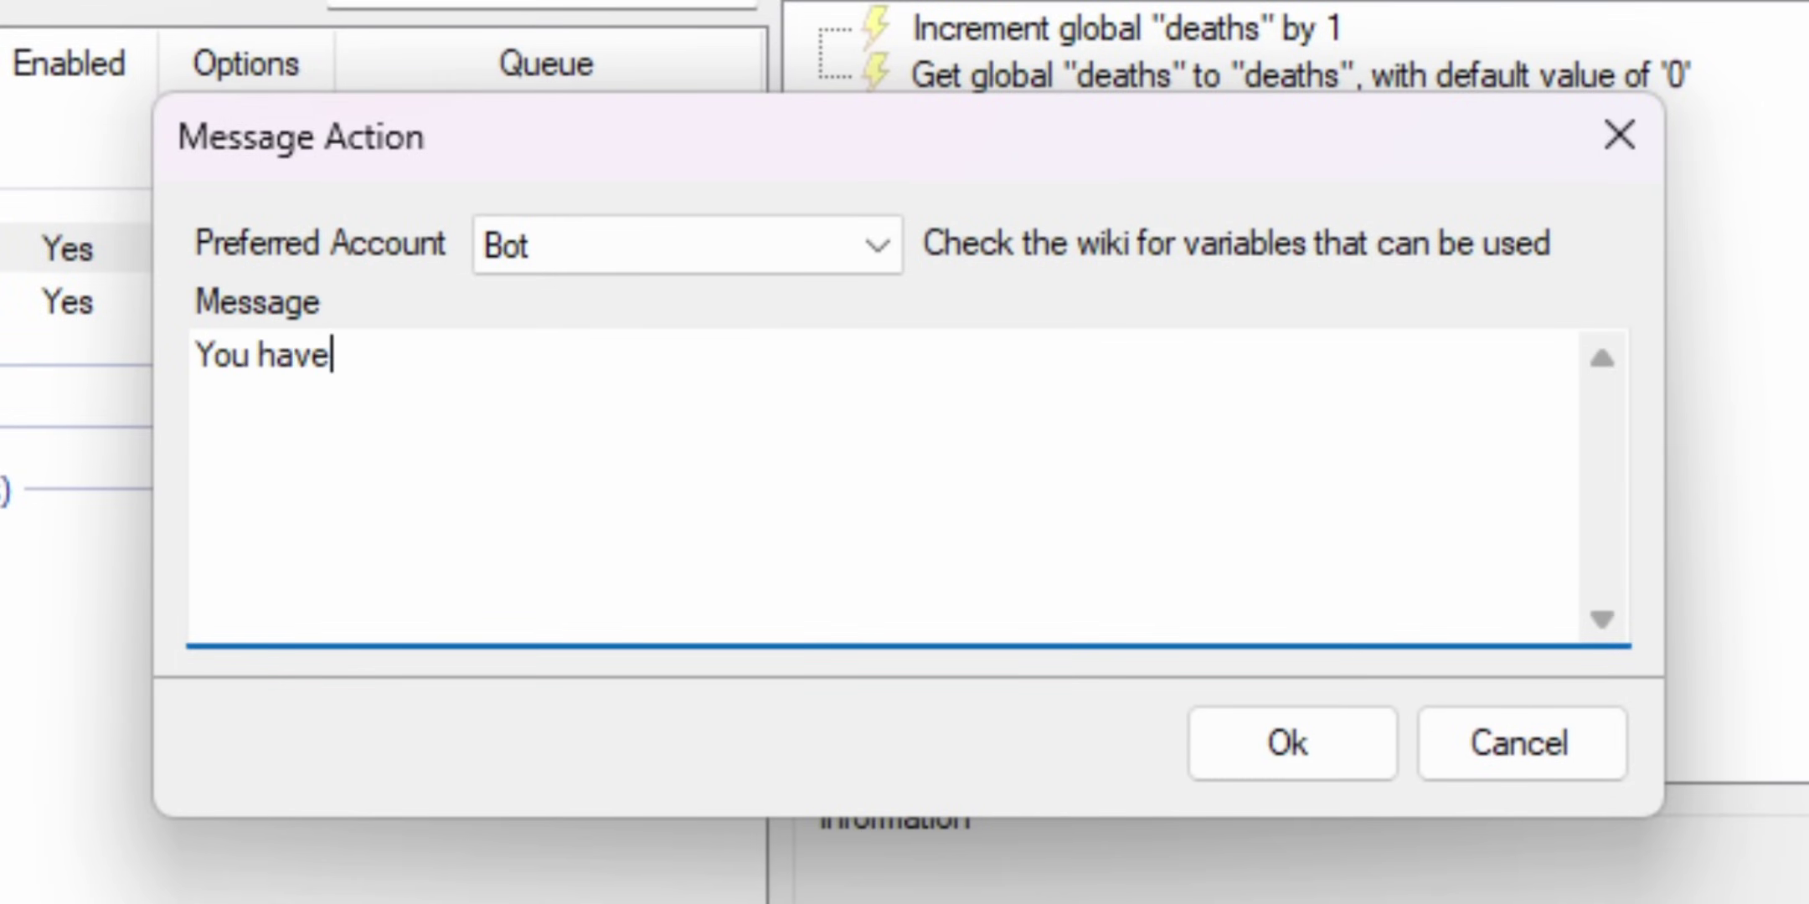
pyautogui.write(' died %death')
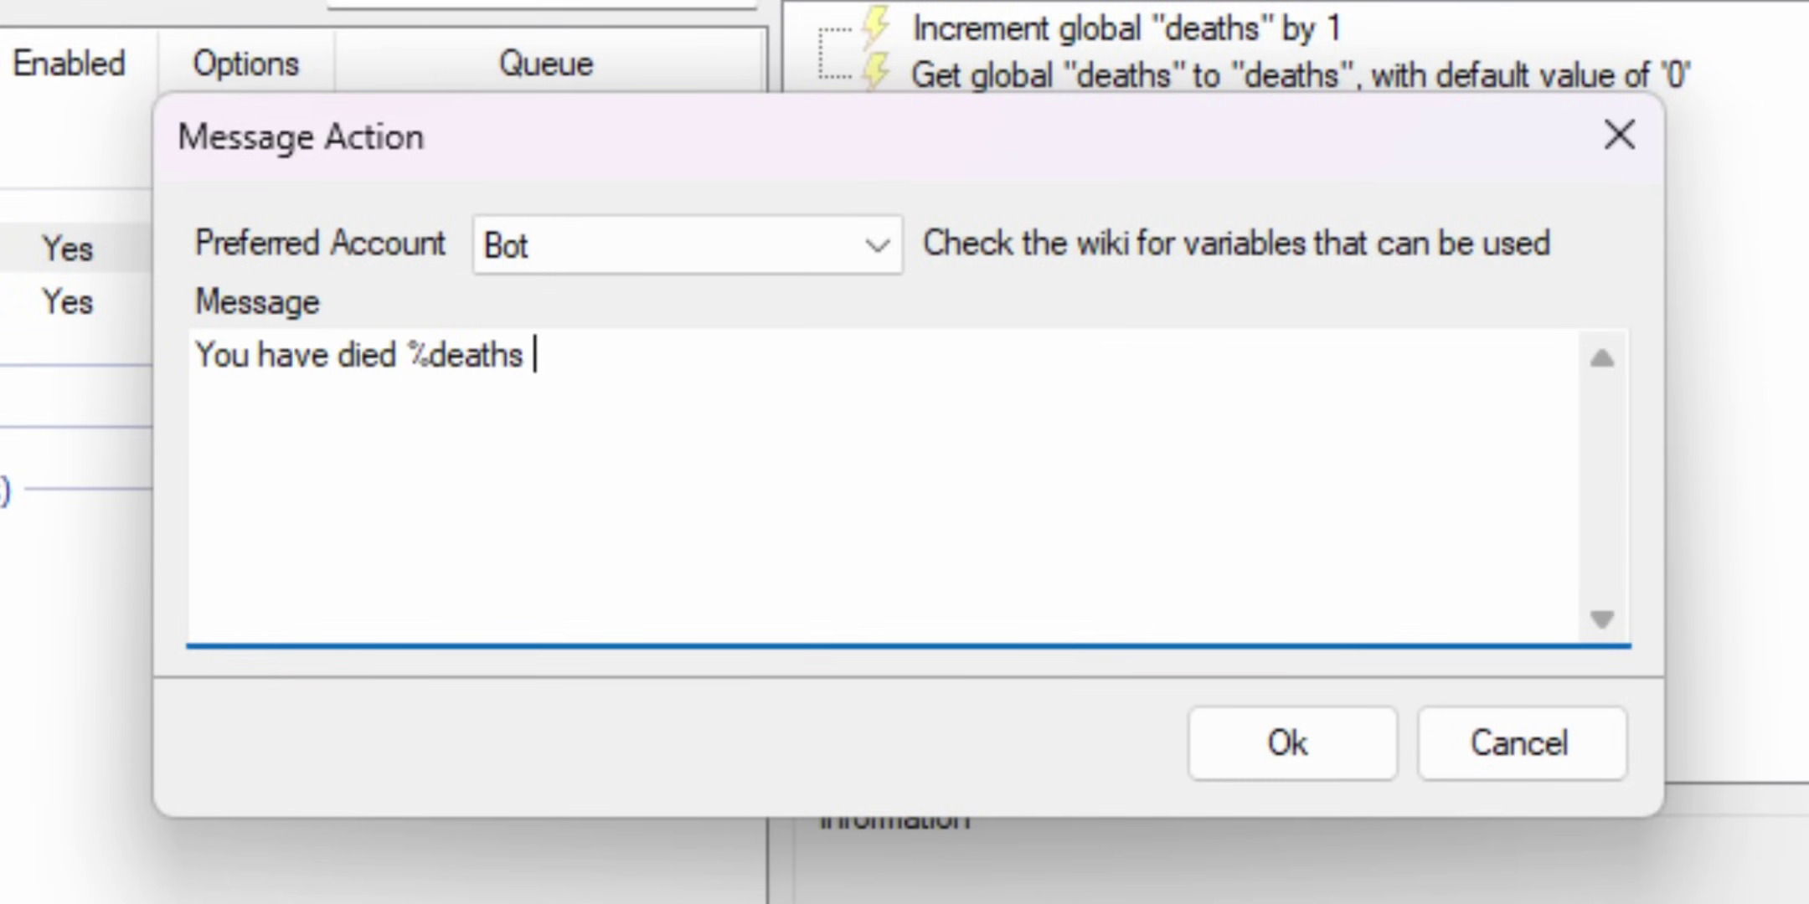
pyautogui.write('s% times')
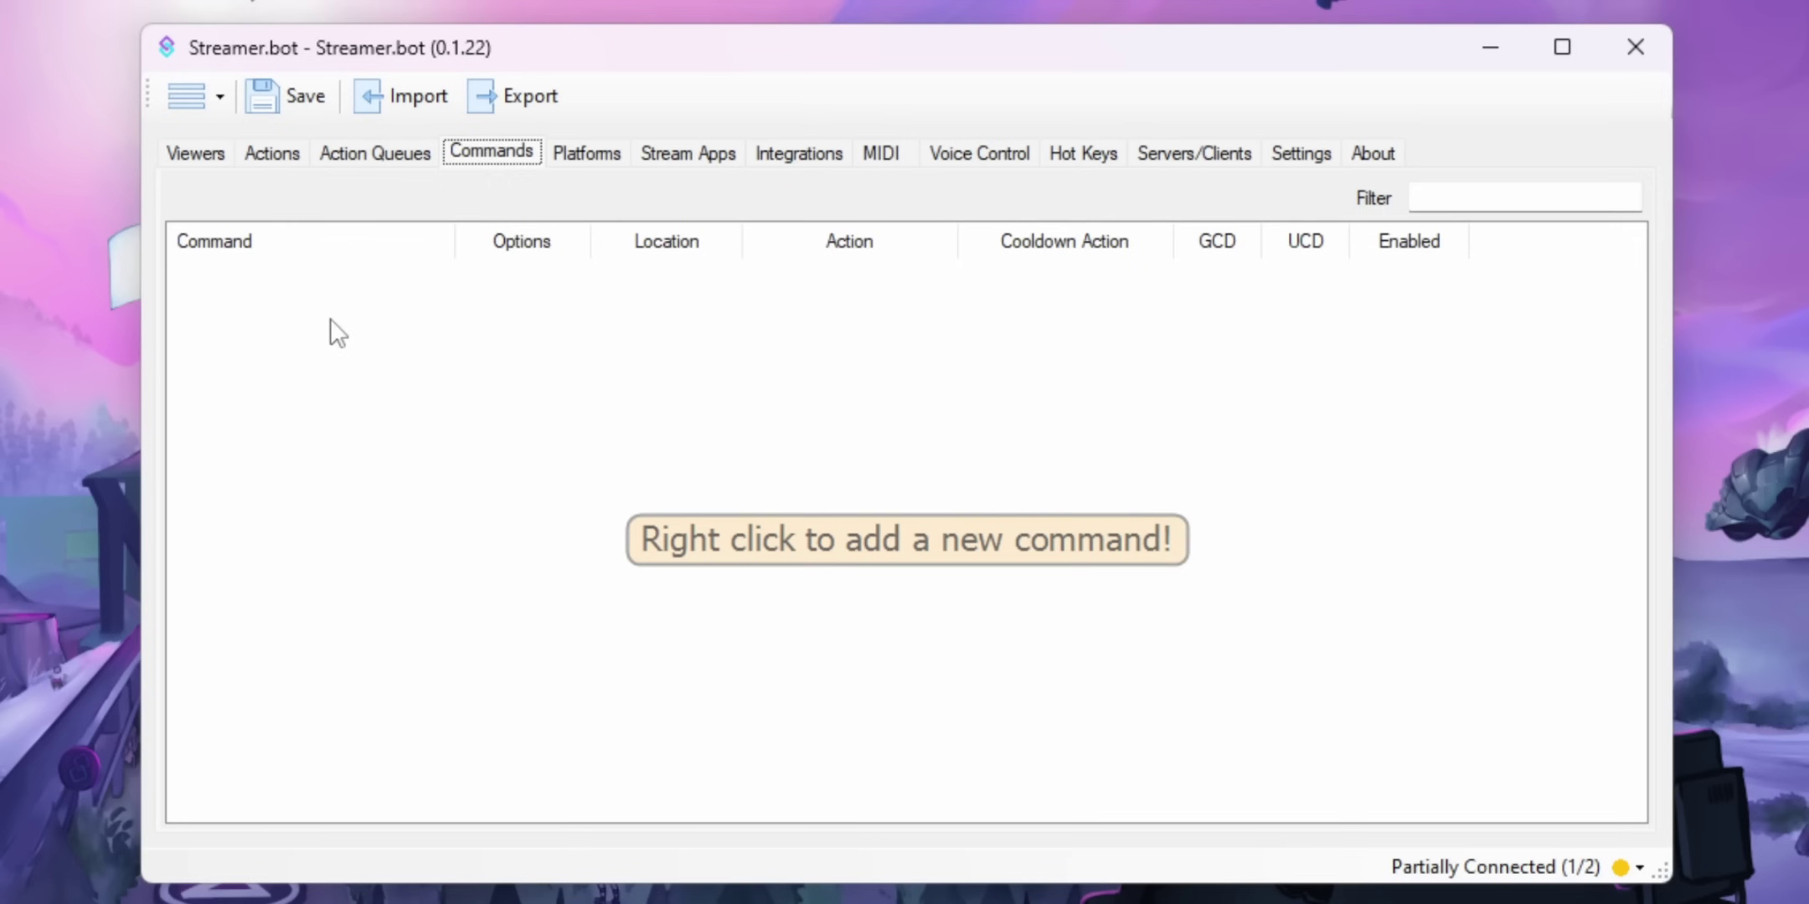